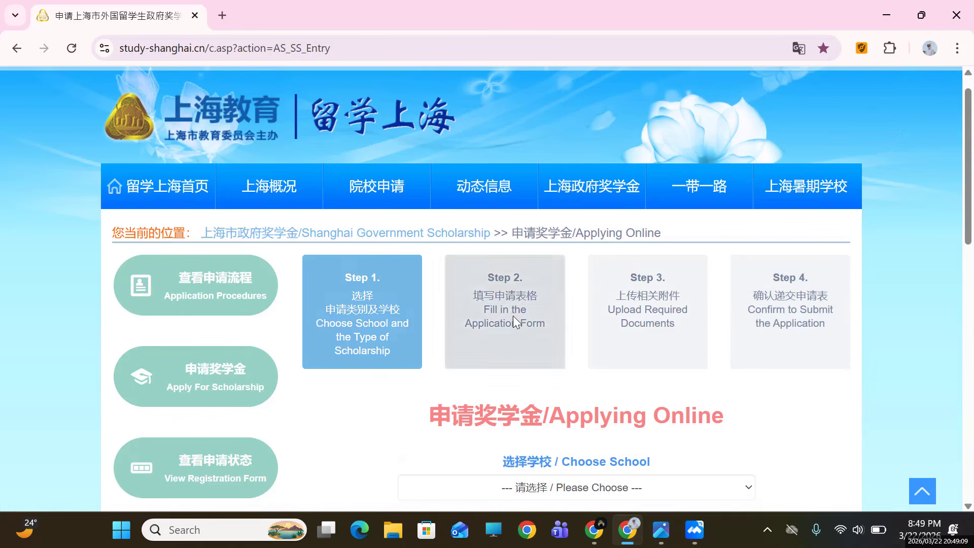
# Scroll down to the Choose School dropdown and expand its list of schools.
pyautogui.moveTo(969, 205); pyautogui.dragTo(966, 253)
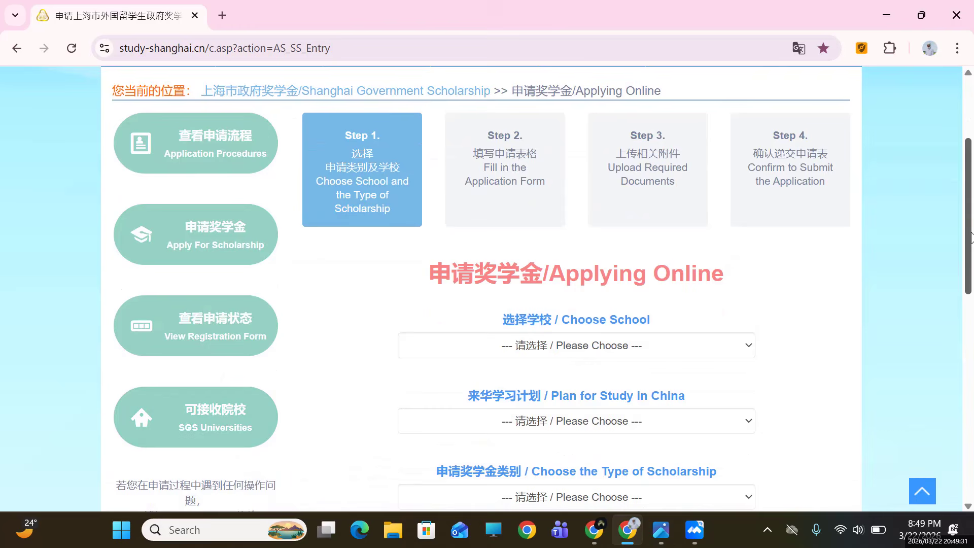
pyautogui.moveTo(970, 239); pyautogui.dragTo(968, 304)
pyautogui.click(706, 198)
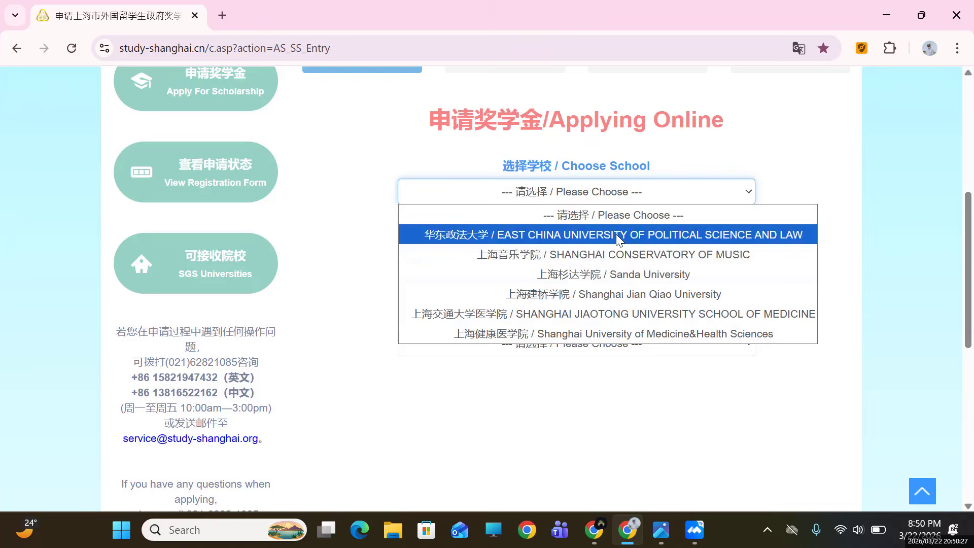
# Choose East China University of Political Science and Law, Bachelor's Degree, and Scholarship Class A.
pyautogui.click(668, 236)
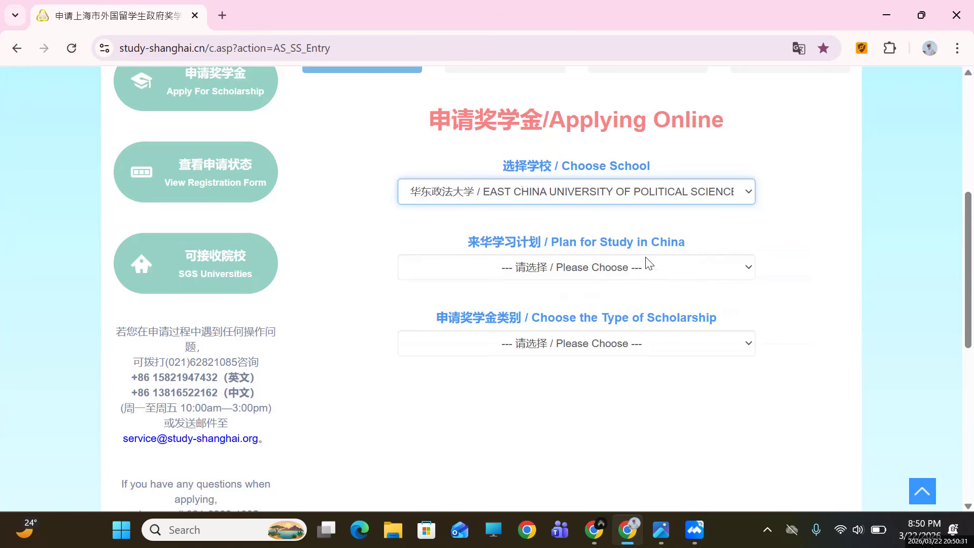
pyautogui.click(689, 266)
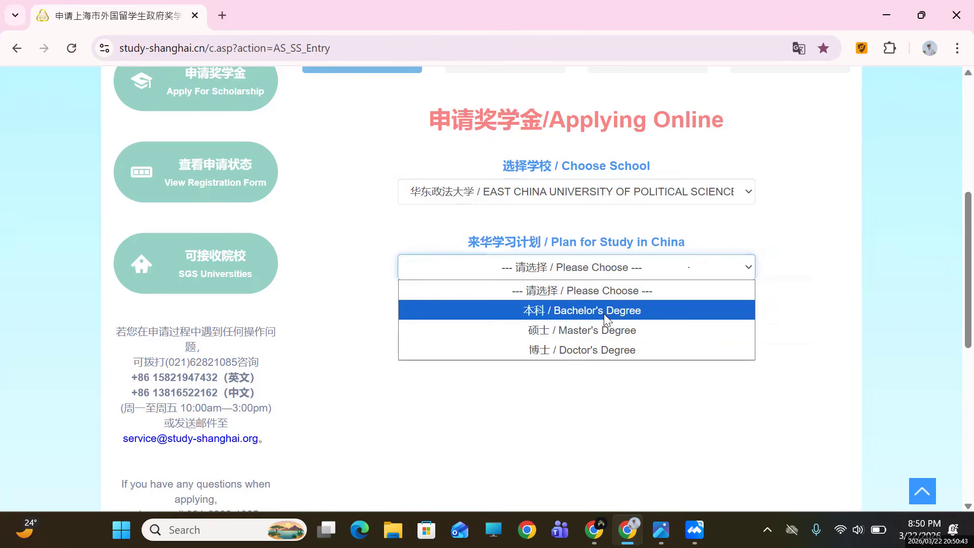
pyautogui.click(603, 313)
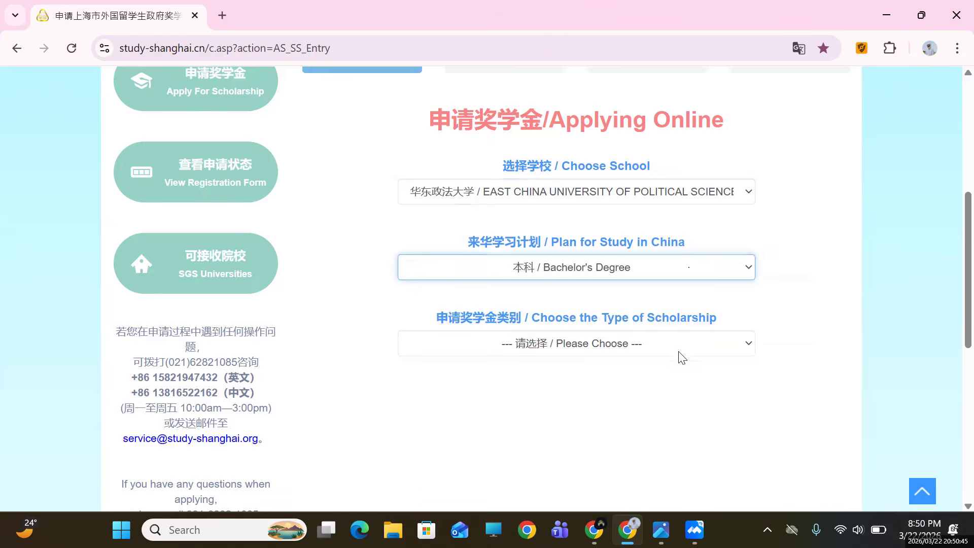
pyautogui.click(711, 349)
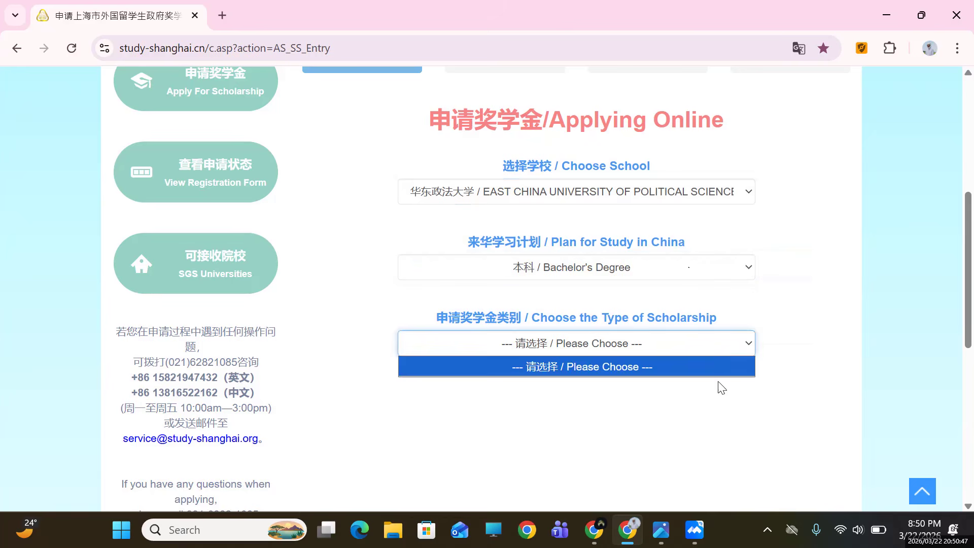
pyautogui.click(792, 418)
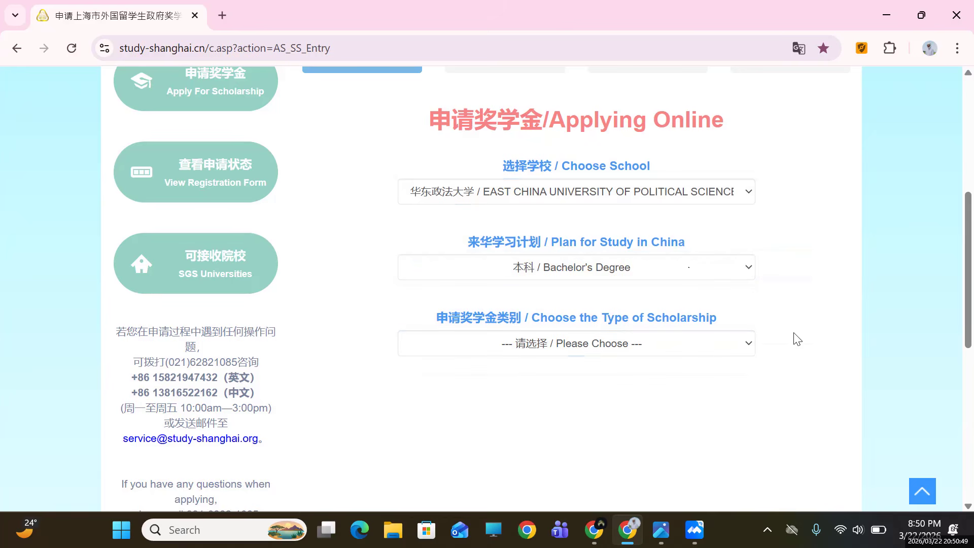
pyautogui.click(716, 343)
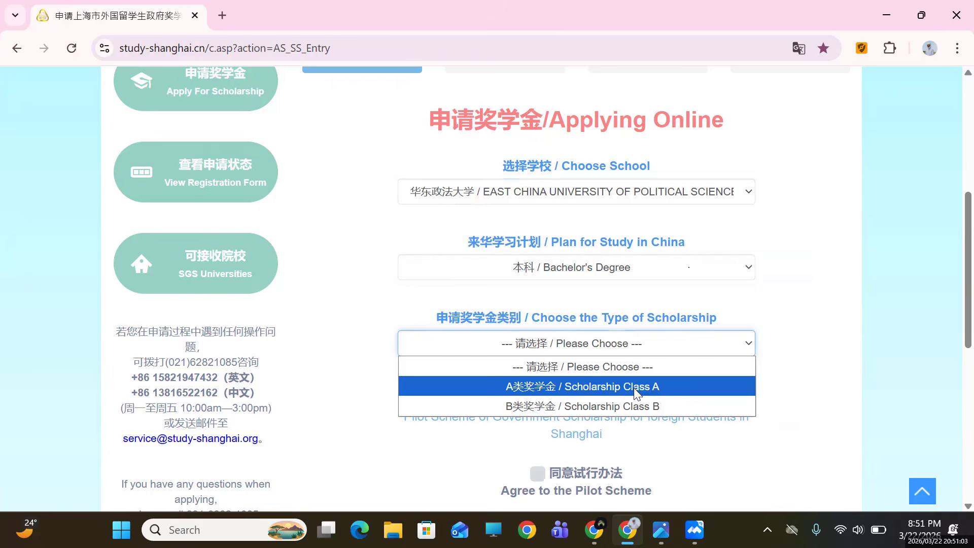
pyautogui.click(634, 388)
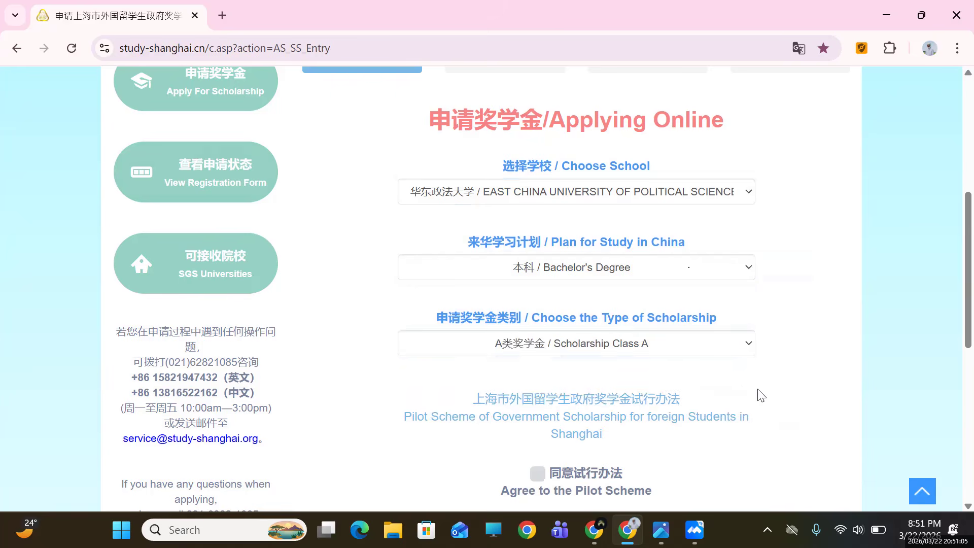
# Agree to the Pilot Scheme and continue to the Step 2 application form.
pyautogui.scroll(-2, 950, 384)
pyautogui.scroll(-2, 950, 384)
pyautogui.click(540, 260)
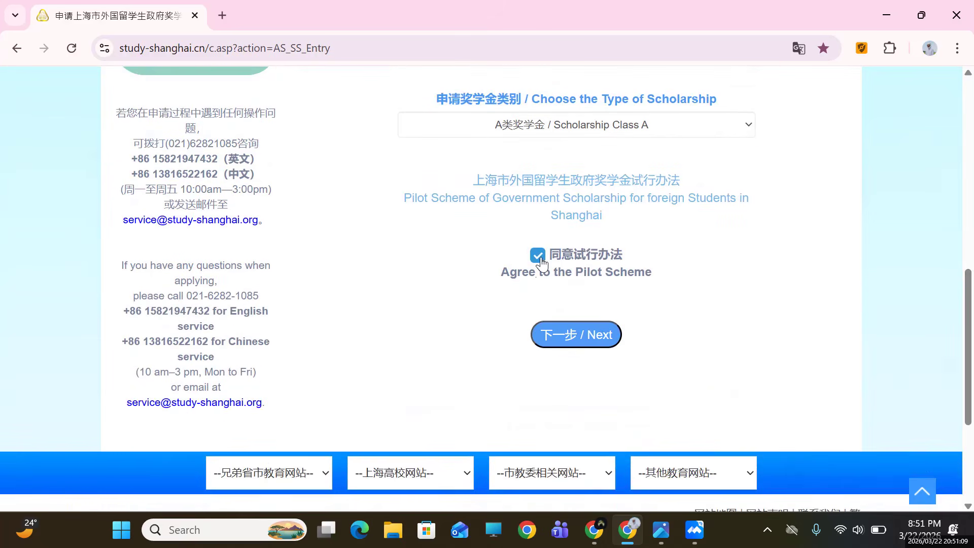
pyautogui.click(598, 343)
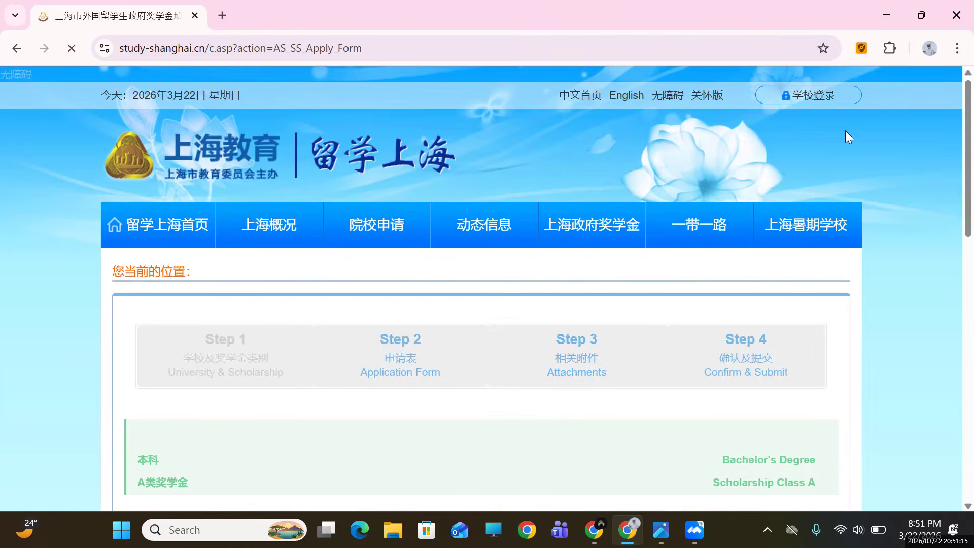
pyautogui.rightClick(781, 153)
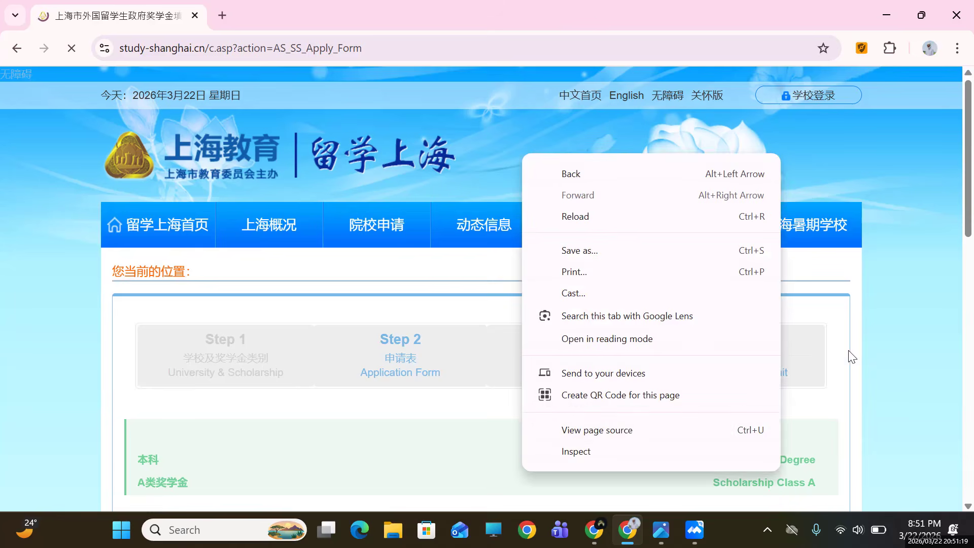
pyautogui.click(920, 353)
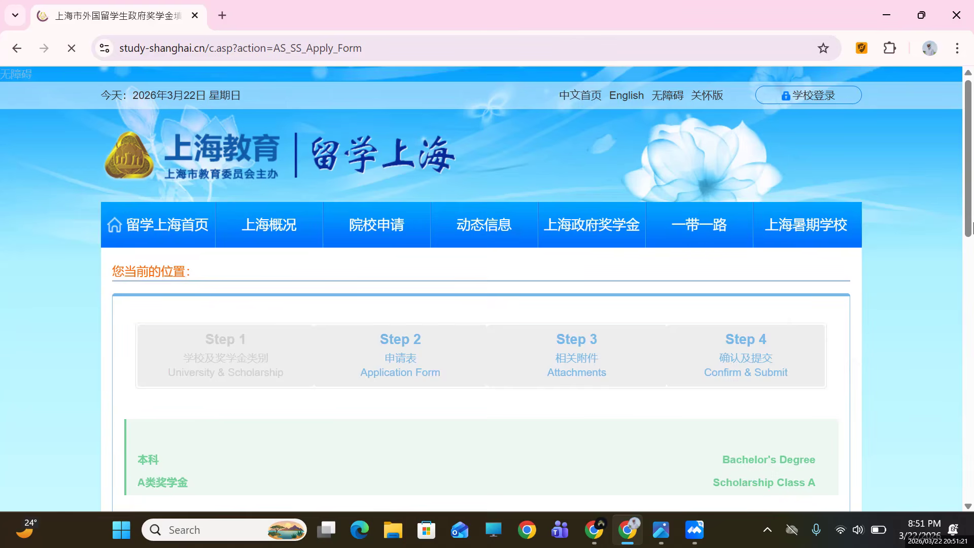
pyautogui.moveTo(966, 196); pyautogui.dragTo(964, 160)
pyautogui.scroll(-1, 964, 160)
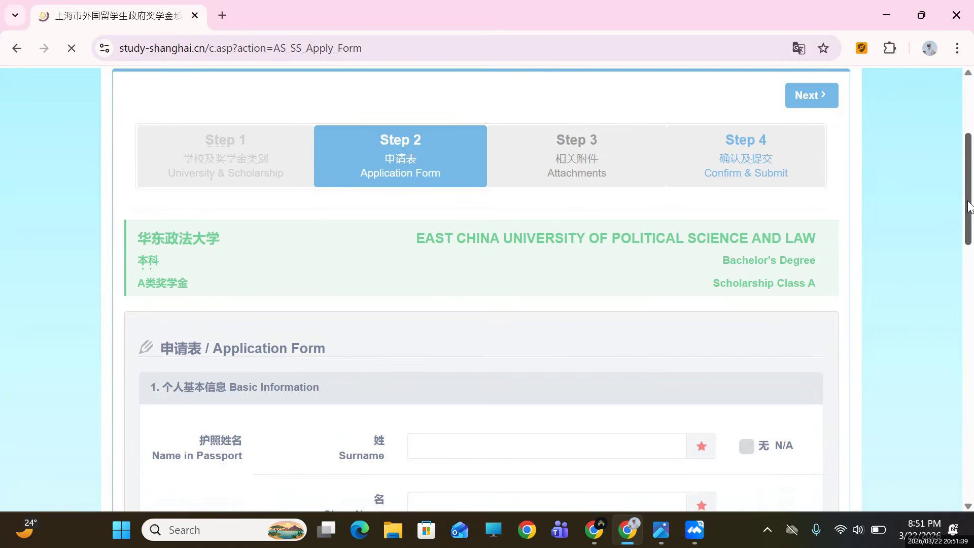
pyautogui.scroll(-1, 968, 219)
pyautogui.moveTo(969, 219); pyautogui.dragTo(969, 269)
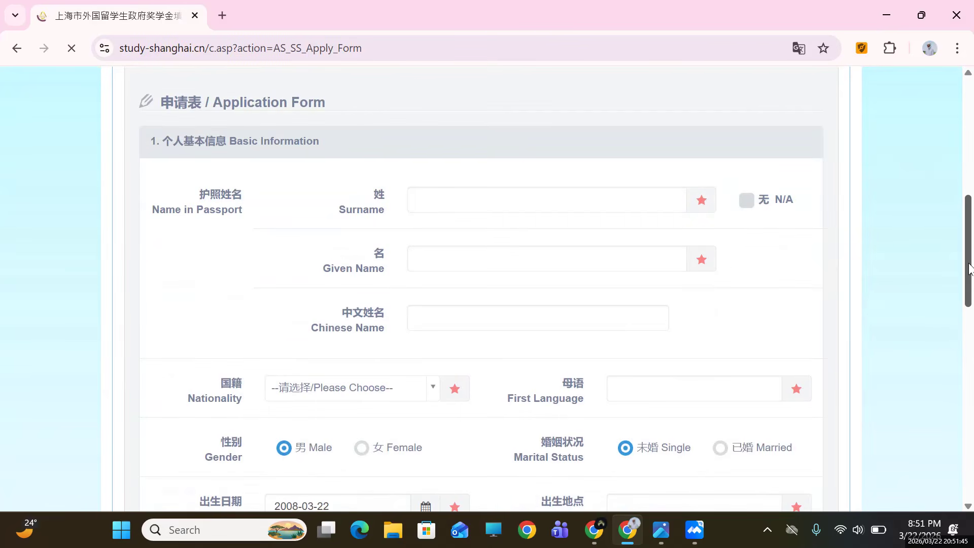
# Enter the applicant's passport surname by accepting the autofill suggestion.
pyautogui.click(452, 196)
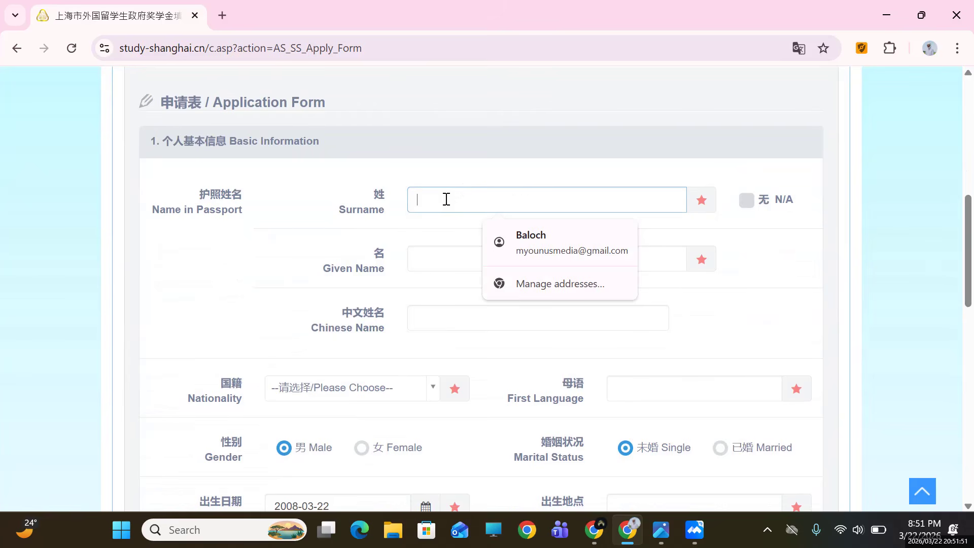
pyautogui.write('YOUNUS')
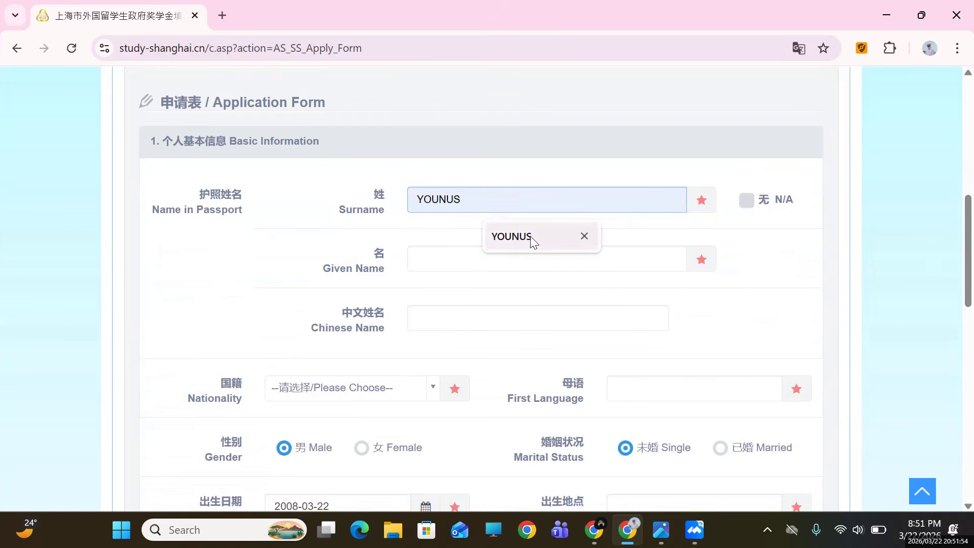
pyautogui.click(531, 237)
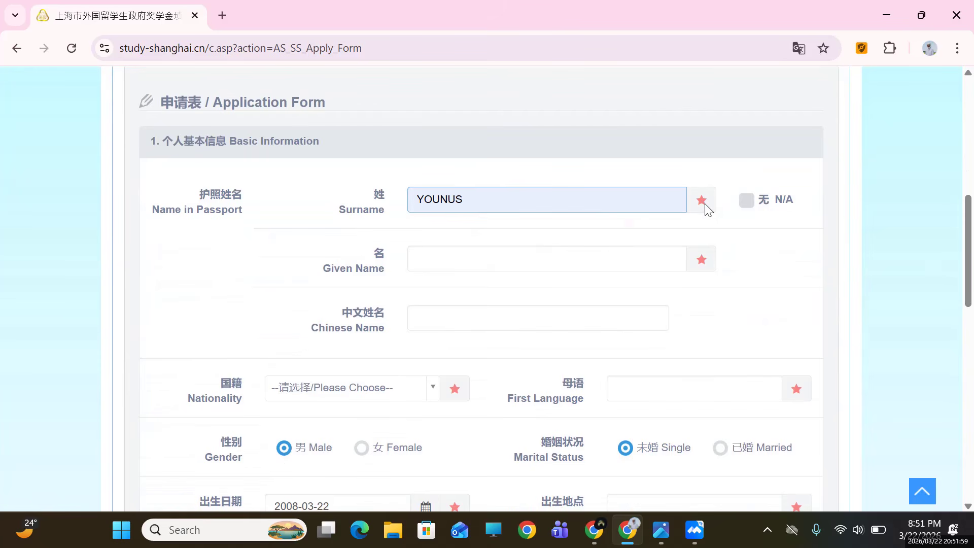
# Enter the applicant's given name from the autofill suggestion.
pyautogui.click(457, 271)
pyautogui.write('M')
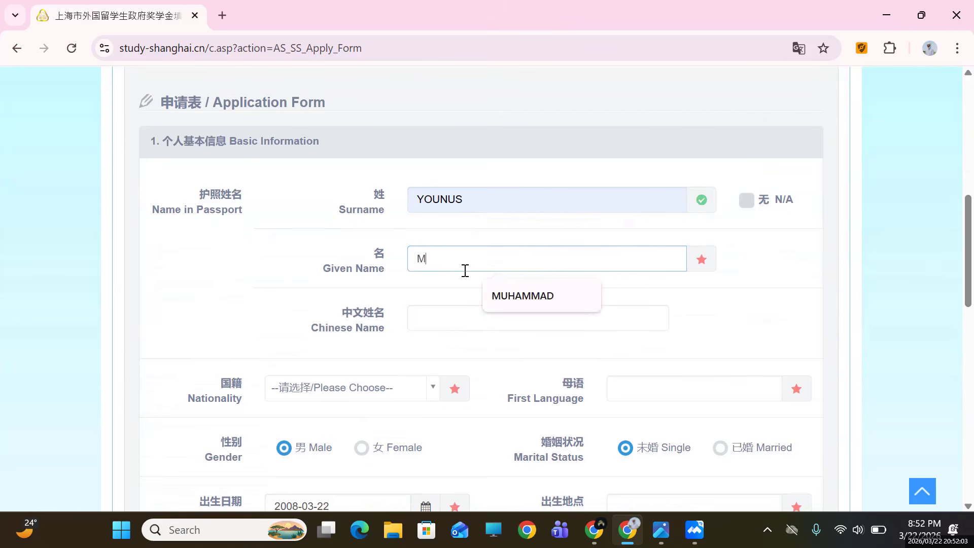
pyautogui.click(509, 295)
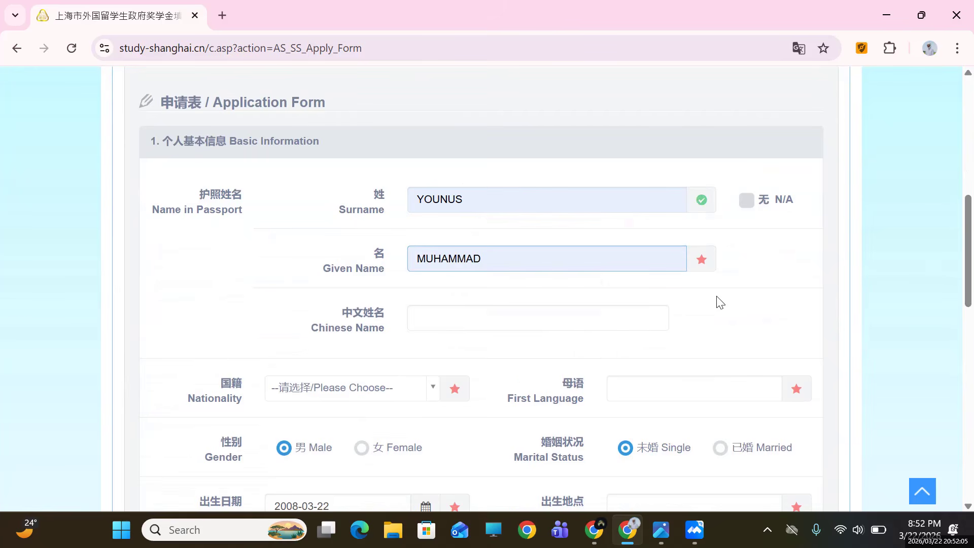
pyautogui.click(775, 287)
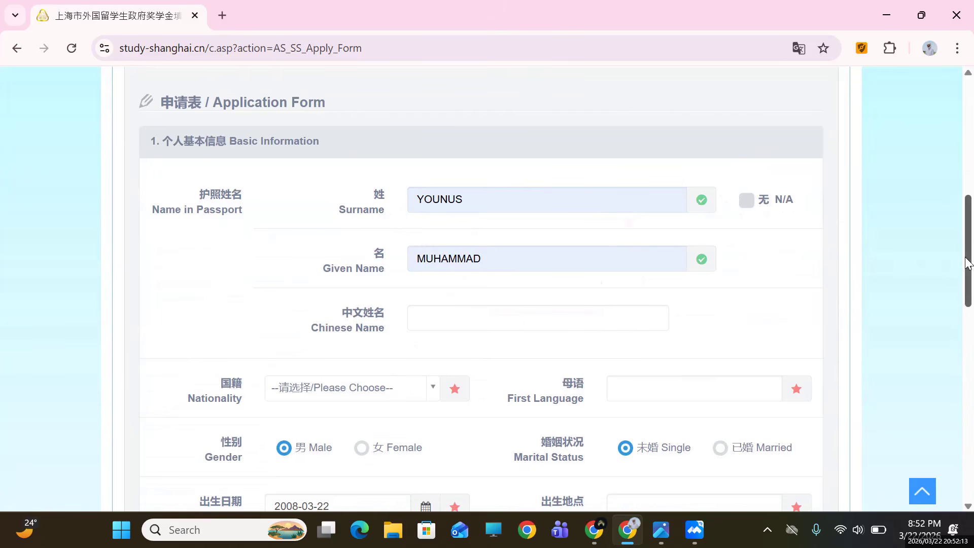
pyautogui.moveTo(966, 262); pyautogui.dragTo(963, 318)
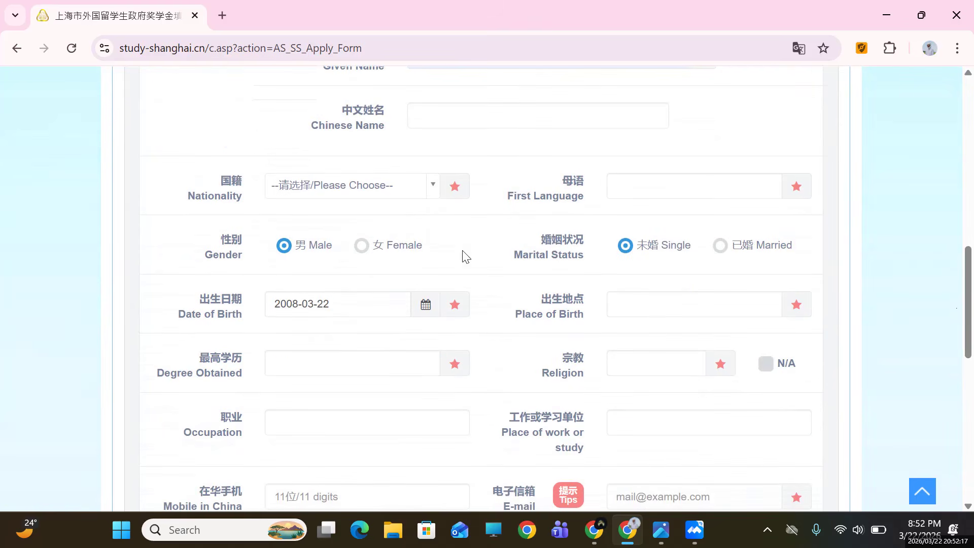
# Set nationality to Pakistan, first language to English, and place of birth to Pakistan.
pyautogui.click(381, 195)
pyautogui.write('pak')
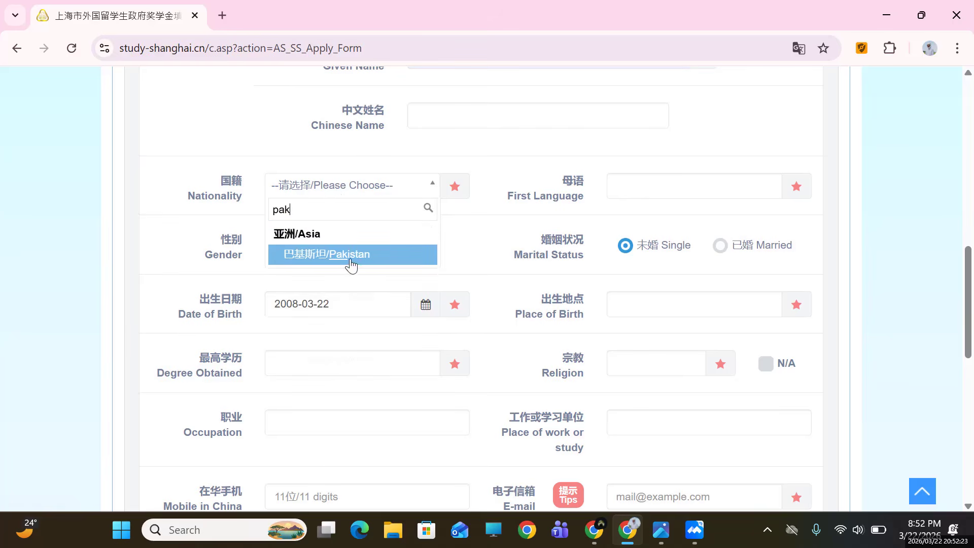
pyautogui.click(354, 255)
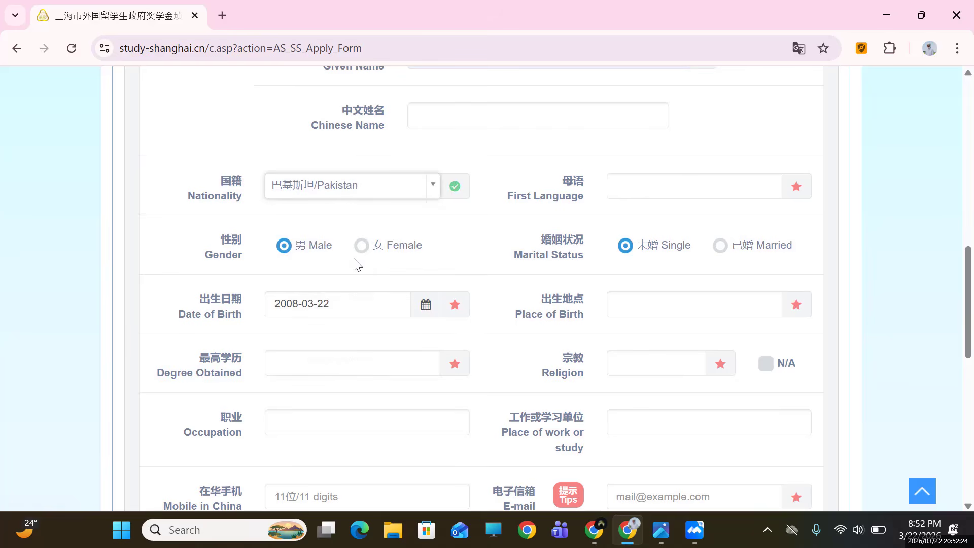
pyautogui.click(664, 188)
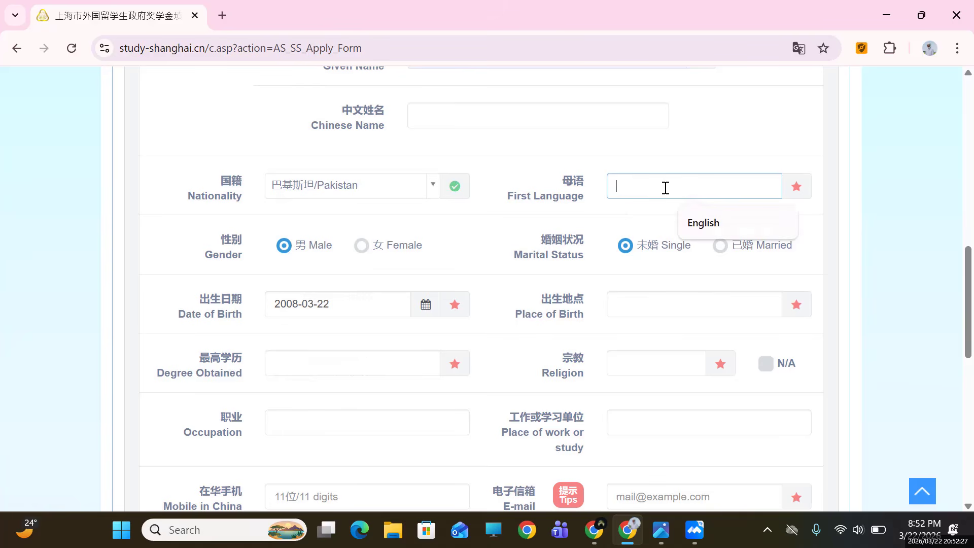
pyautogui.click(705, 230)
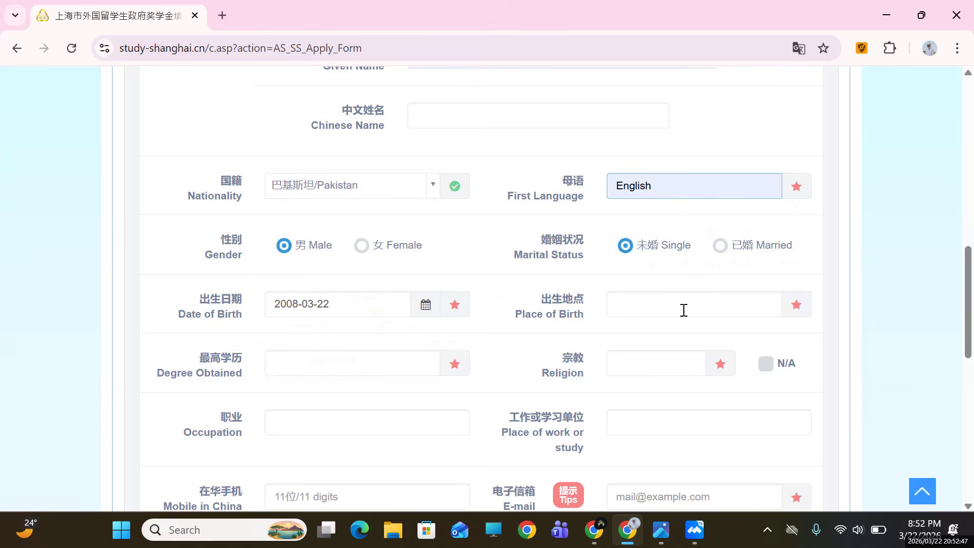
pyautogui.click(655, 306)
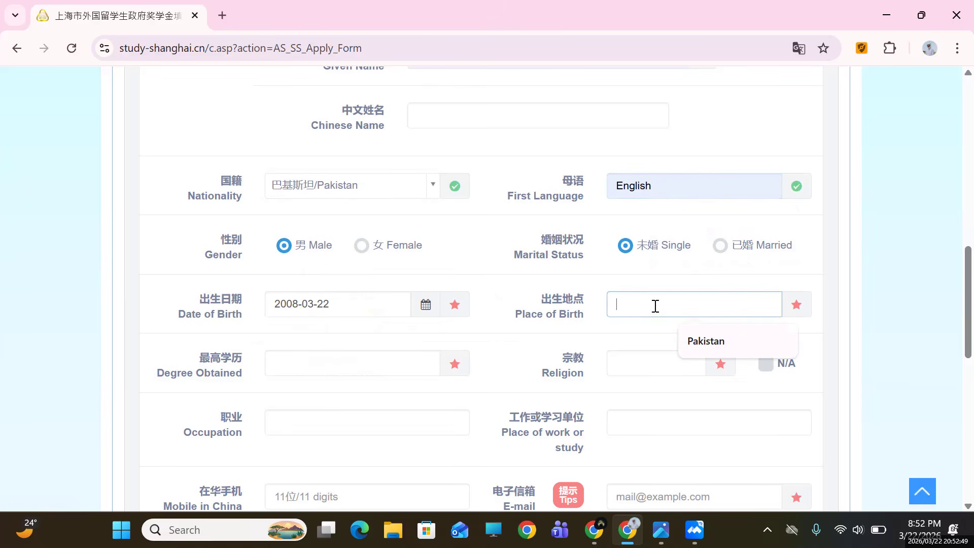
pyautogui.click(713, 346)
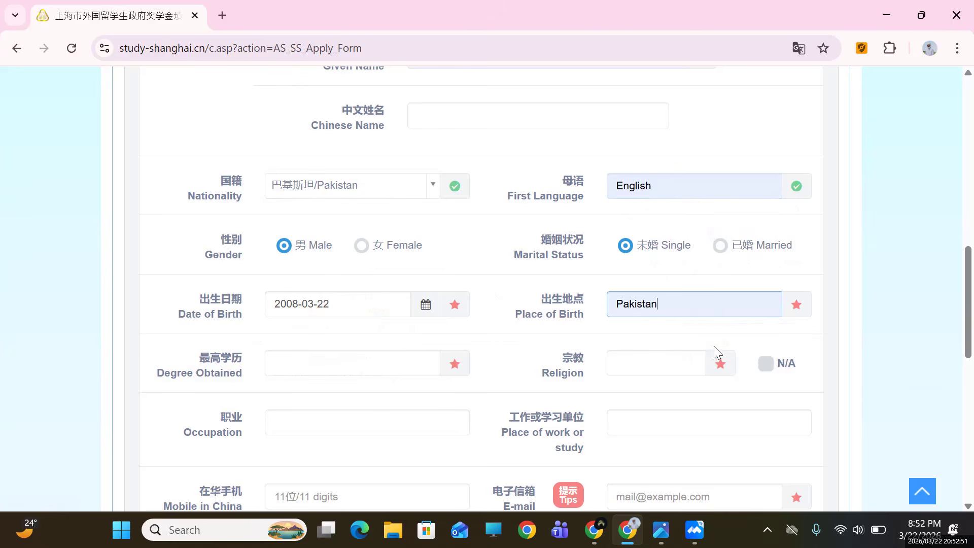
# Fill Degree Obtained with M.Phil and Religion with Islam.
pyautogui.click(388, 367)
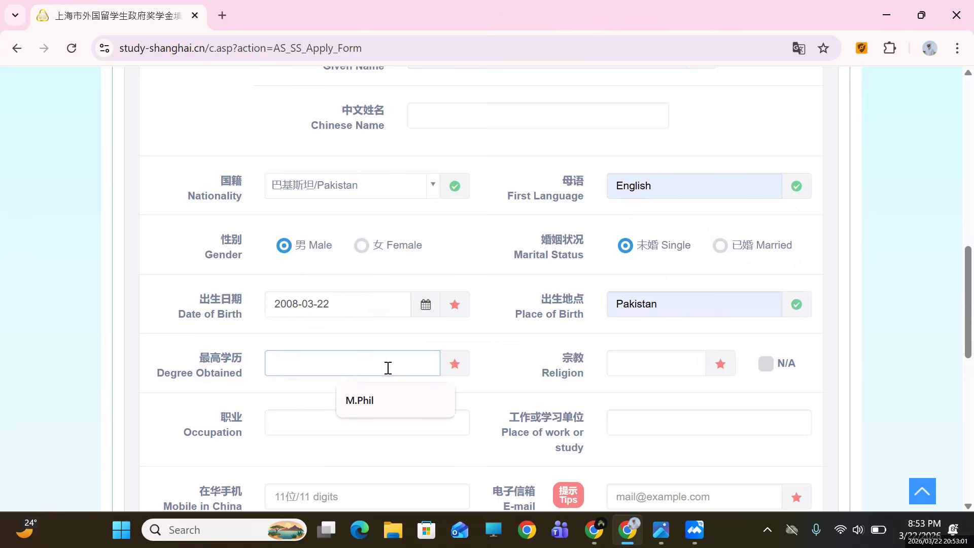
pyautogui.click(363, 400)
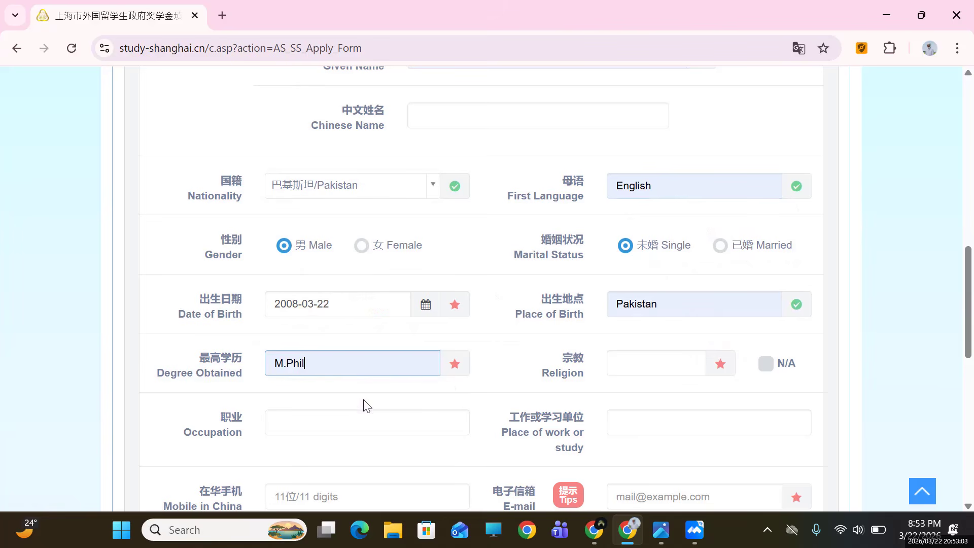
pyautogui.click(678, 365)
pyautogui.click(665, 403)
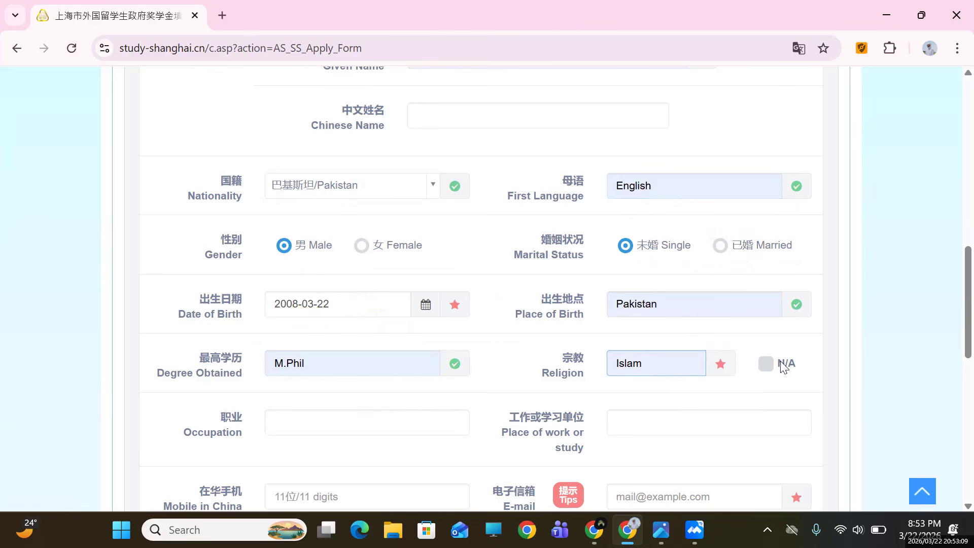
# Fill Occupation with Student and place of work or study with CUVAS.
pyautogui.moveTo(969, 304); pyautogui.dragTo(952, 354)
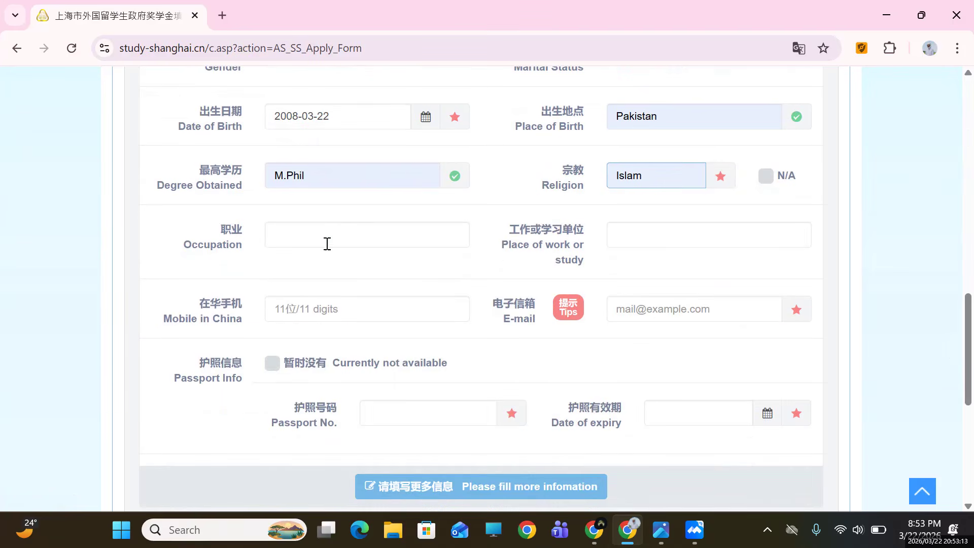
pyautogui.click(311, 235)
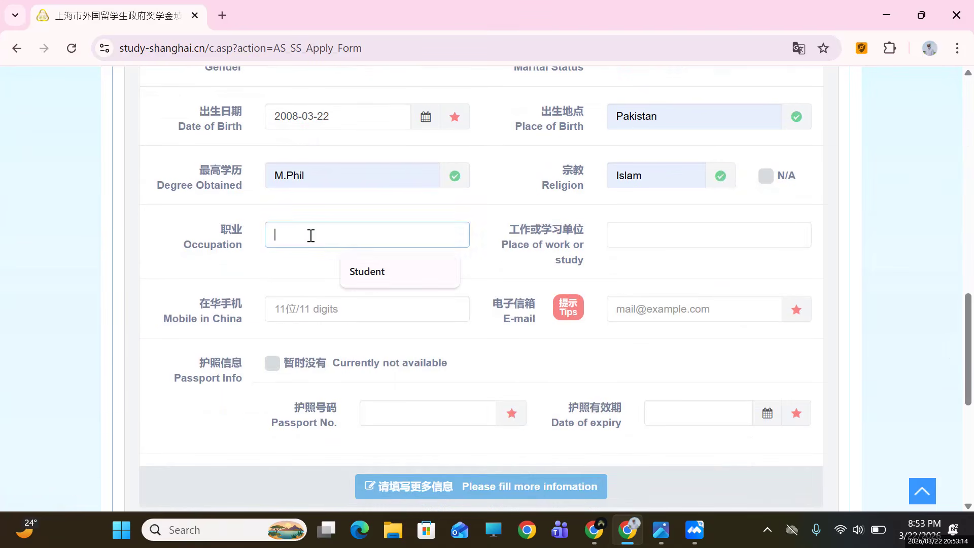
pyautogui.click(373, 276)
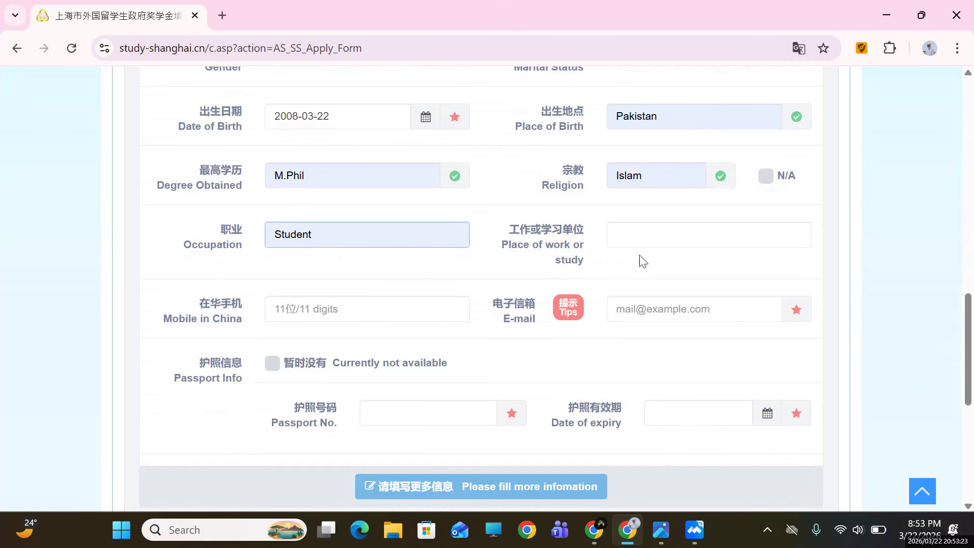
pyautogui.click(676, 236)
pyautogui.click(707, 273)
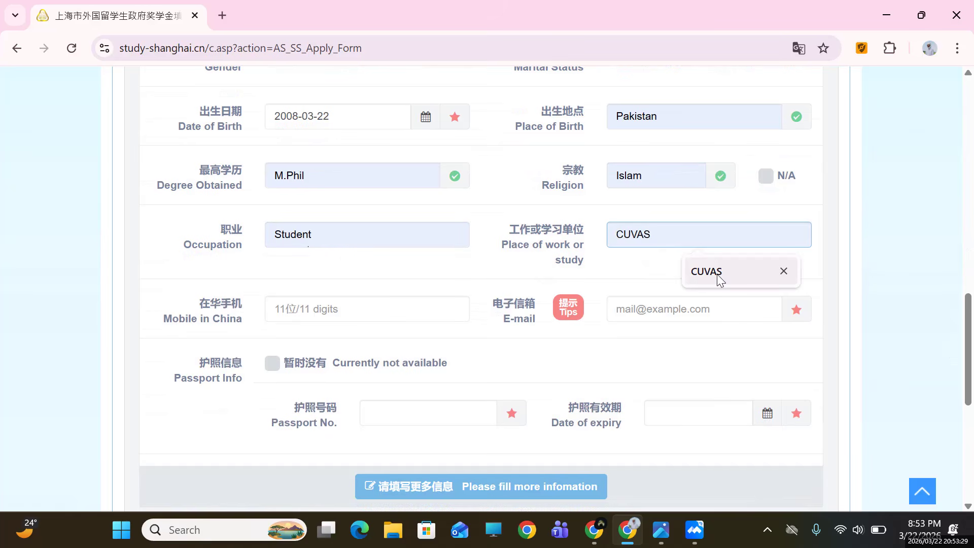
pyautogui.click(718, 278)
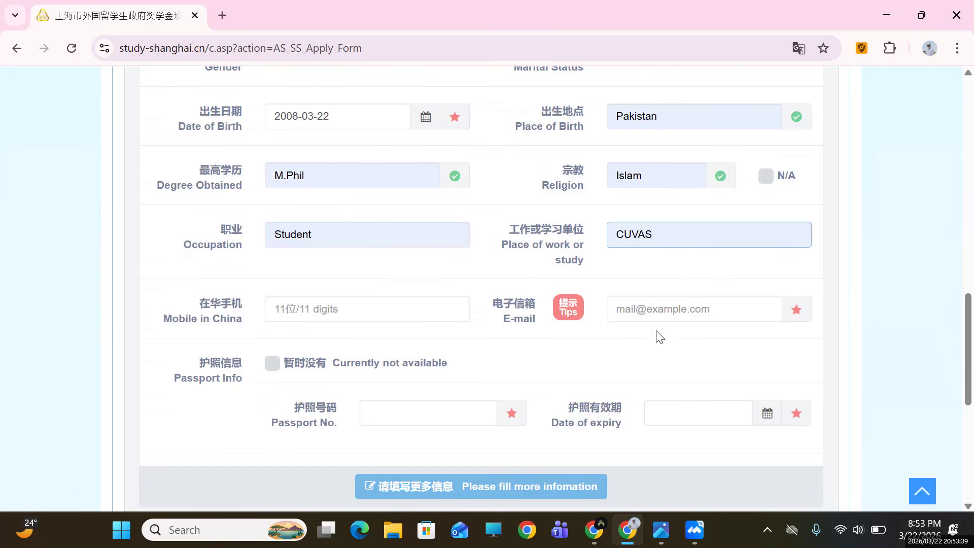
# Enter the applicant's e-mail address and mark the passport as currently not available.
pyautogui.click(643, 311)
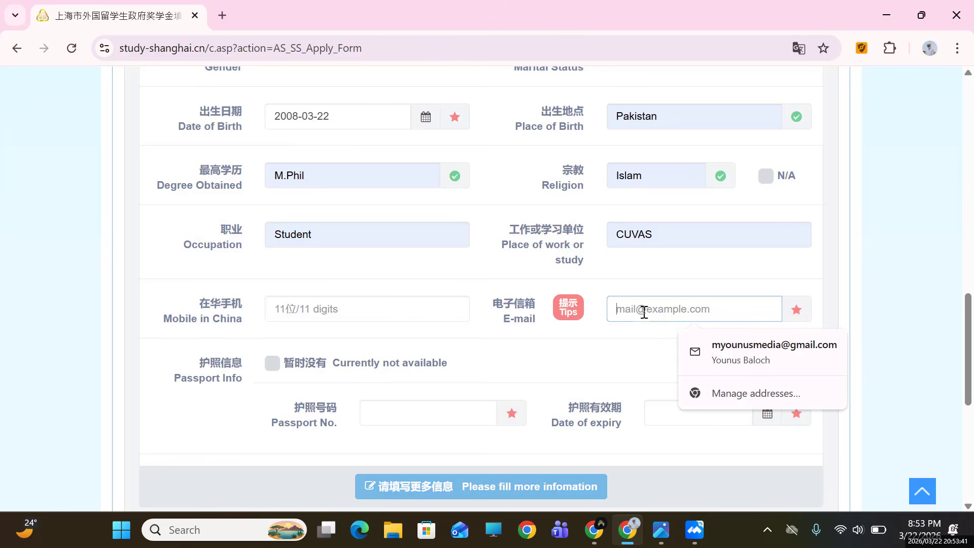
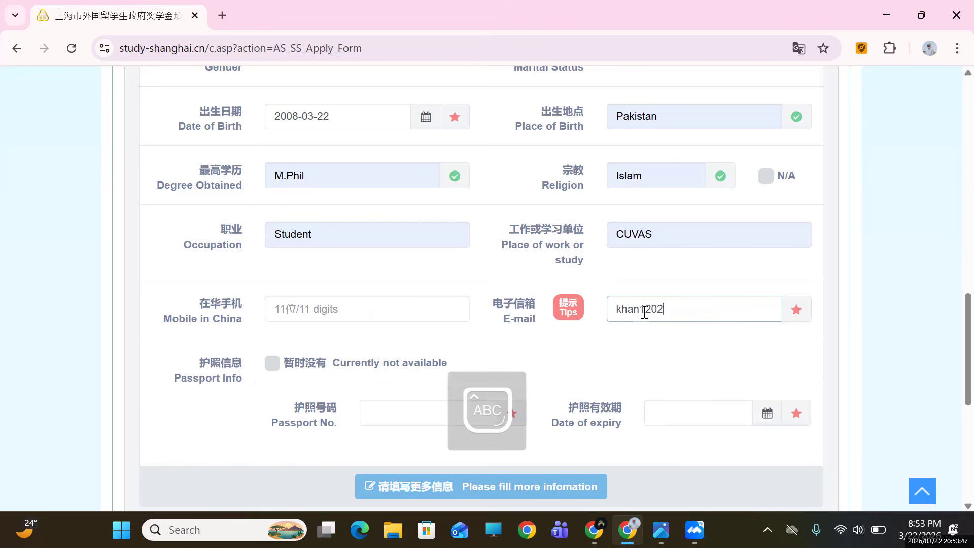
pyautogui.press('capslock')
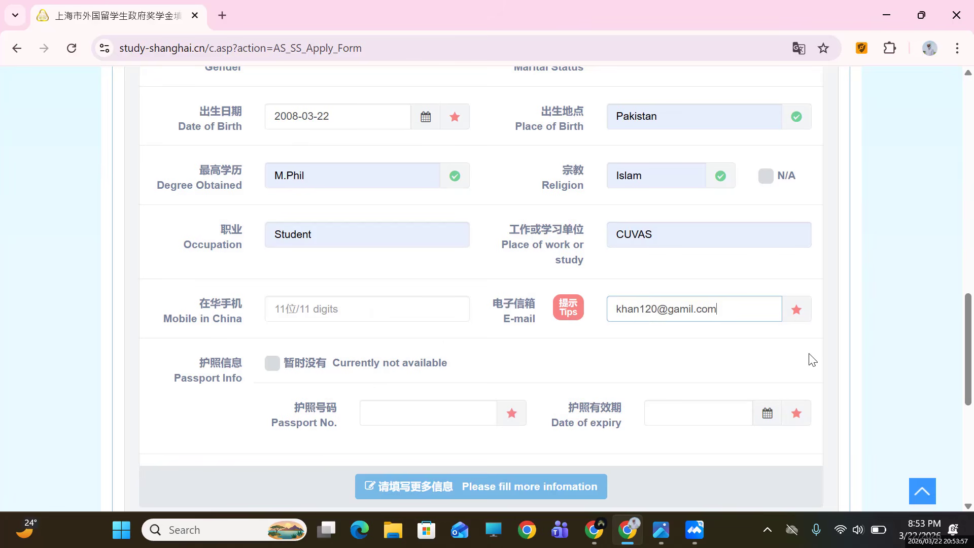
pyautogui.press('Tab')
pyautogui.press('space')
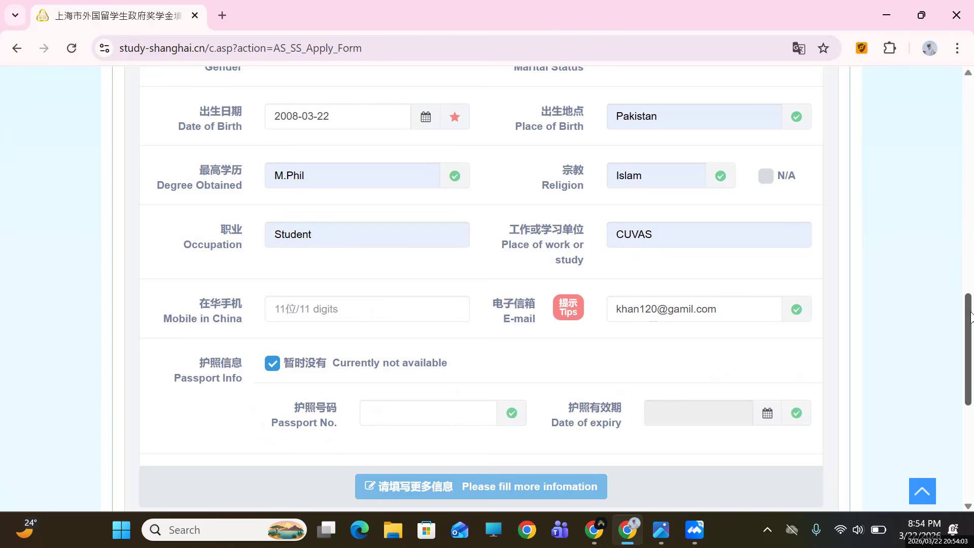
# Re-tick passport 'Currently not available' and try Next, which raises an incomplete-form notice.
pyautogui.scroll(-3, 971, 315)
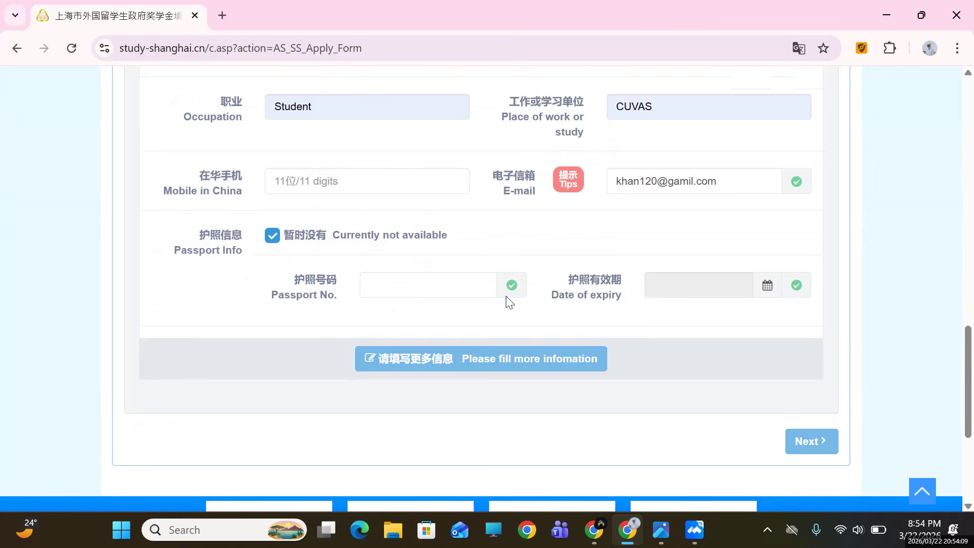
pyautogui.click(270, 237)
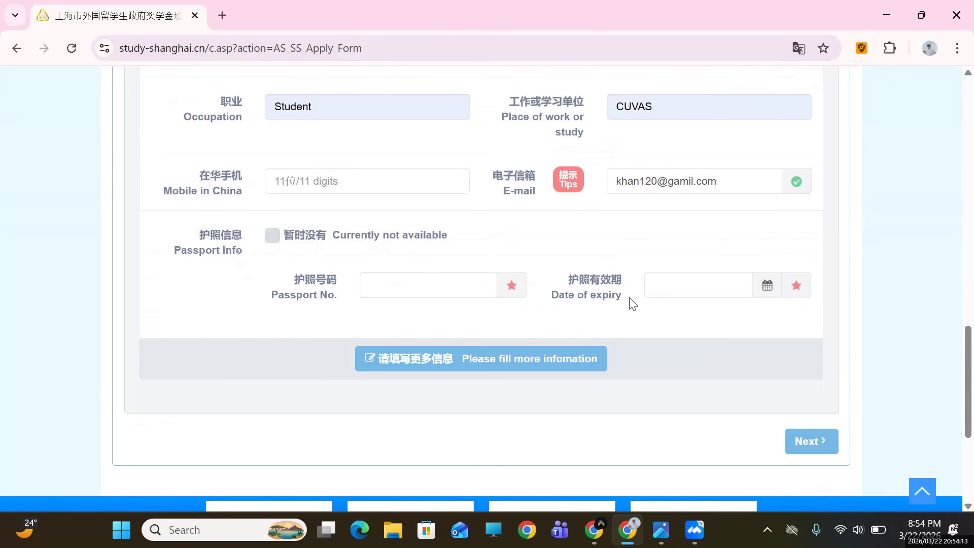
pyautogui.click(273, 236)
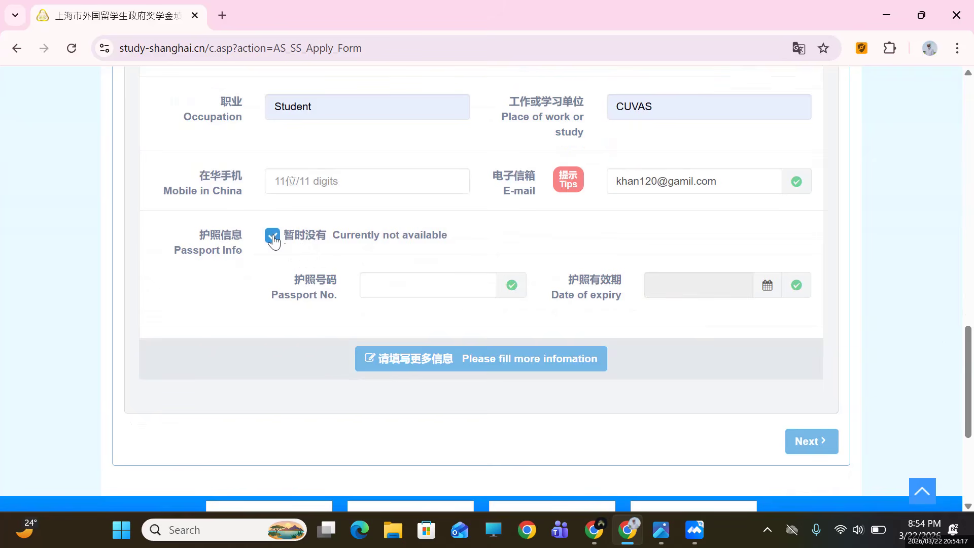
pyautogui.click(815, 447)
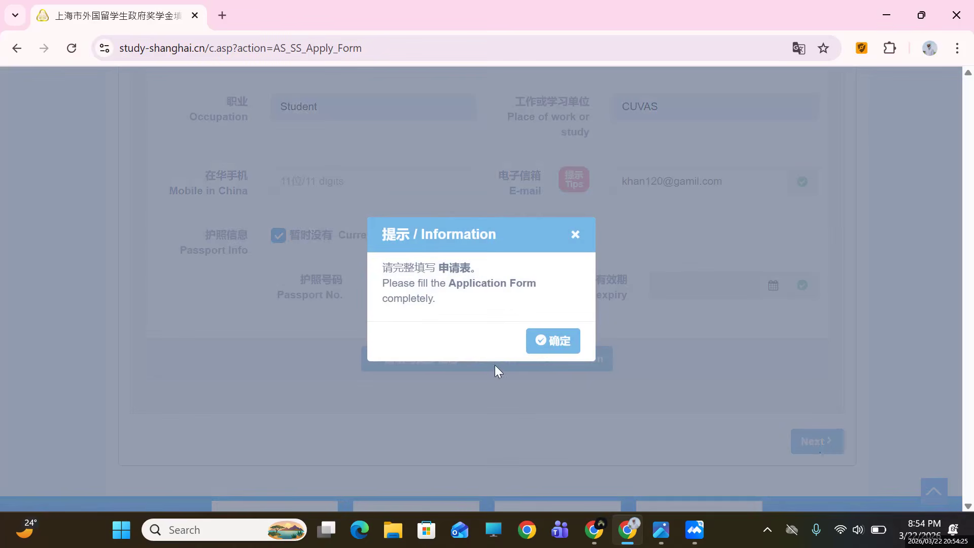
# Dismiss the incomplete-form notice, save the extra information, and confirm the e-mail address.
pyautogui.click(560, 342)
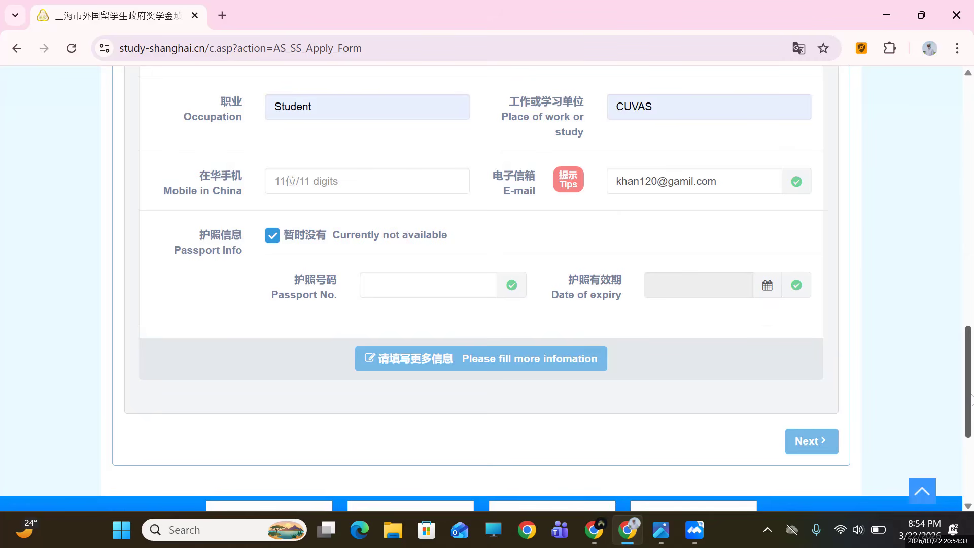
pyautogui.moveTo(968, 388); pyautogui.dragTo(971, 425)
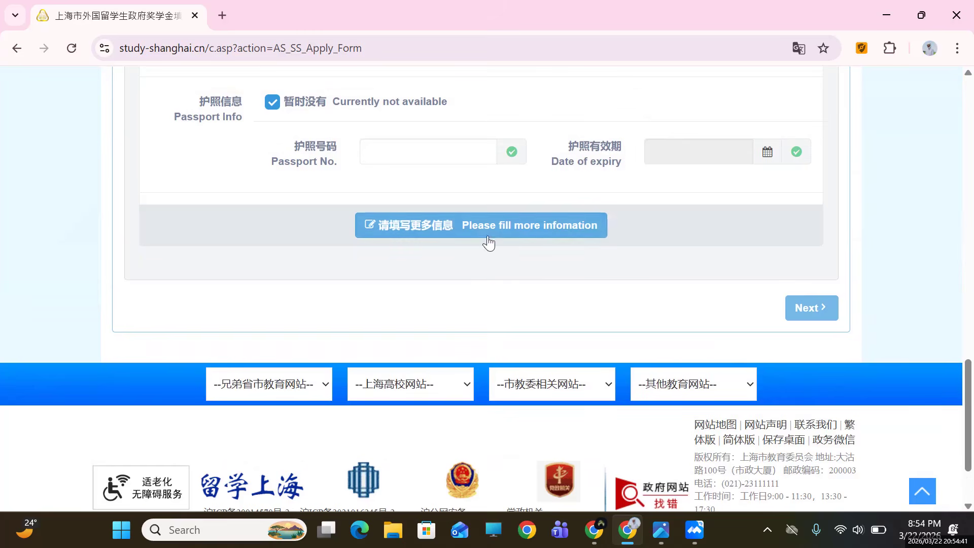
pyautogui.click(525, 229)
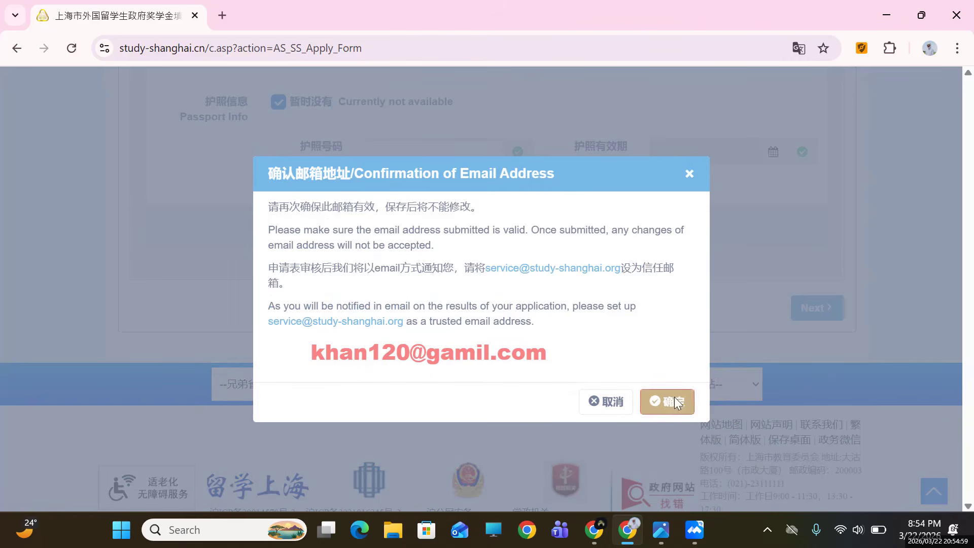
pyautogui.click(671, 404)
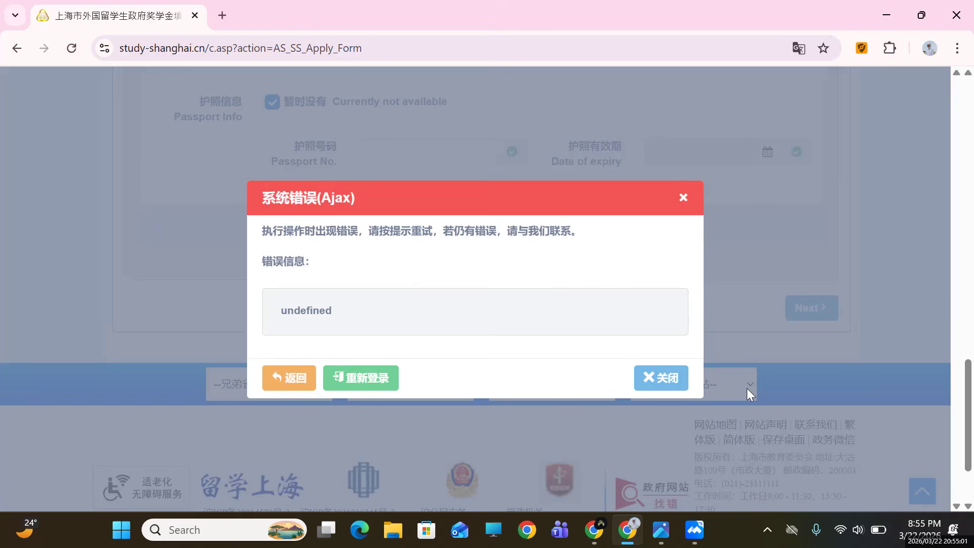
# Translate the page into English and close the system error message.
pyautogui.rightClick(750, 233)
pyautogui.click(571, 437)
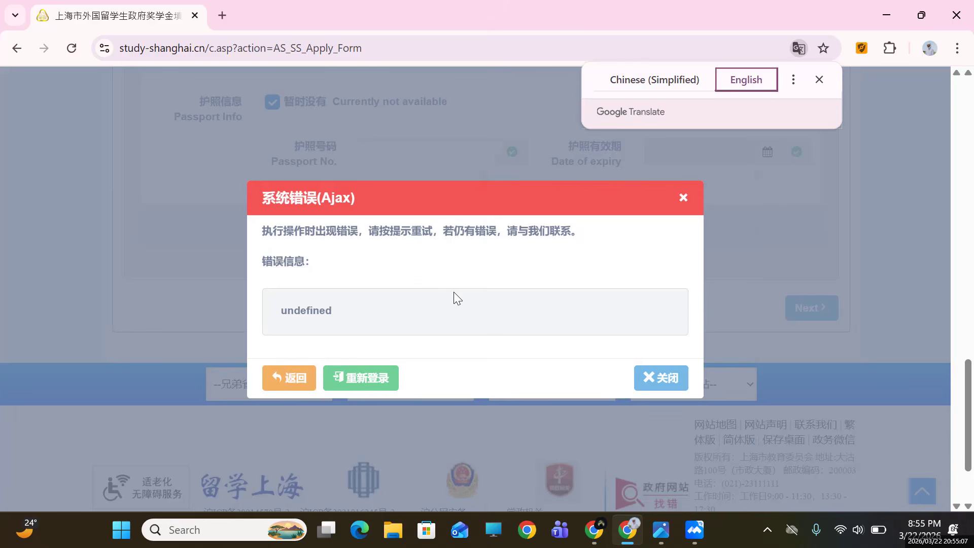
pyautogui.click(685, 199)
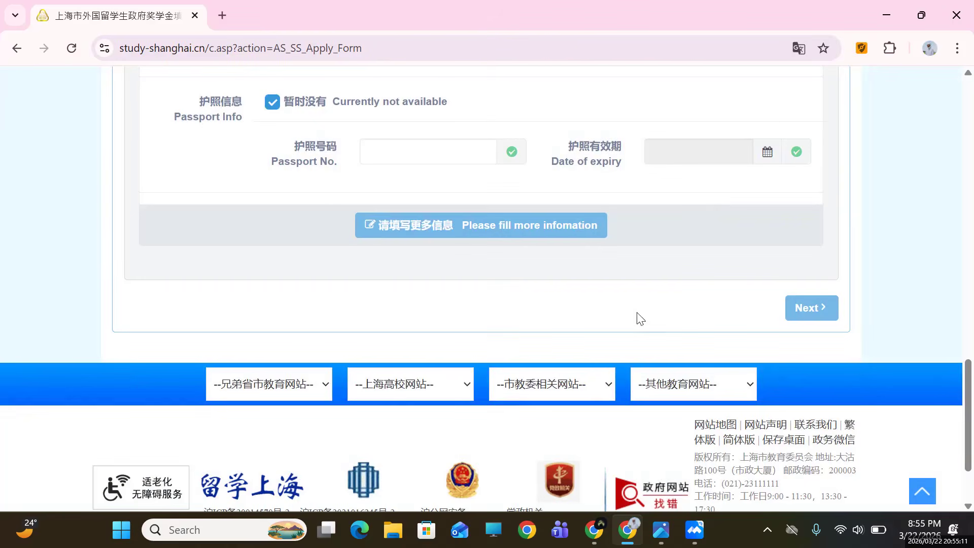
pyautogui.moveTo(968, 449); pyautogui.dragTo(965, 321)
# Replace the e-mail address with a saved address.
pyautogui.scroll(-8, 928, 391)
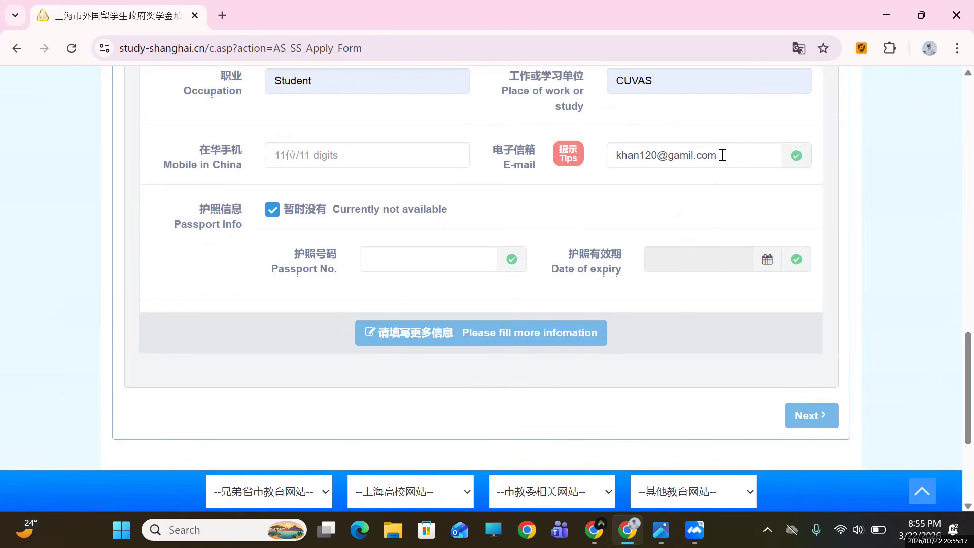
pyautogui.click(725, 154)
pyautogui.press('BackSpace')
pyautogui.press('BackSpace')
pyautogui.press('BackSpace')
pyautogui.press('BackSpace')
pyautogui.press('BackSpace')
pyautogui.press('BackSpace')
pyautogui.press('BackSpace')
pyautogui.press('BackSpace')
pyautogui.press('BackSpace')
pyautogui.press('BackSpace')
pyautogui.press('BackSpace')
pyautogui.press('BackSpace')
pyautogui.press('BackSpace')
pyautogui.press('BackSpace')
pyautogui.press('BackSpace')
pyautogui.press('BackSpace')
pyautogui.press('BackSpace')
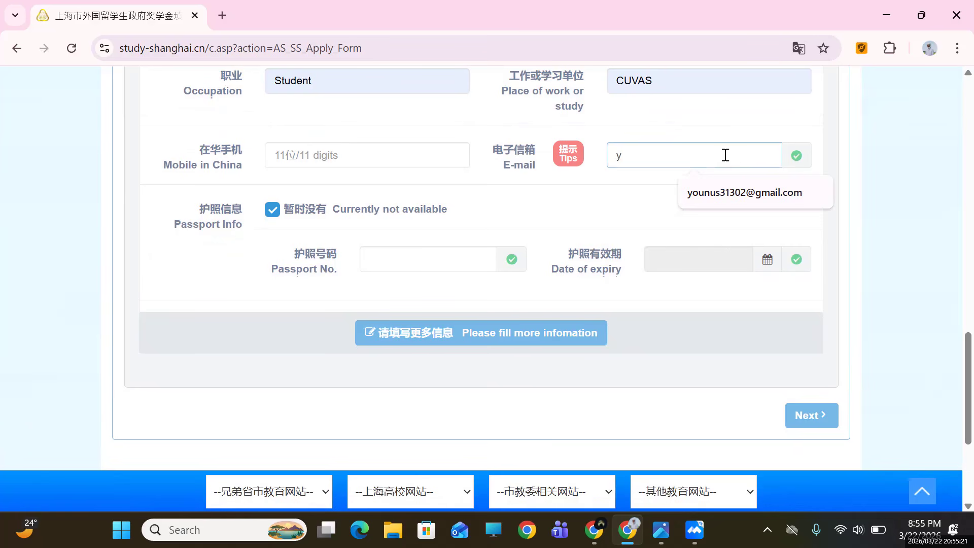
pyautogui.click(735, 193)
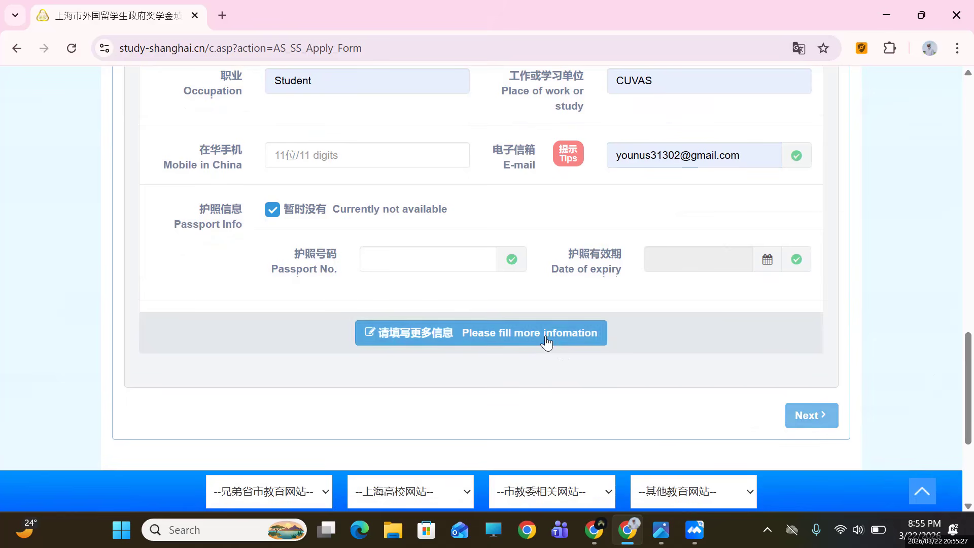
# Retry Next, dismiss the incomplete-form notice, save extra information, and confirm the e-mail.
pyautogui.click(811, 415)
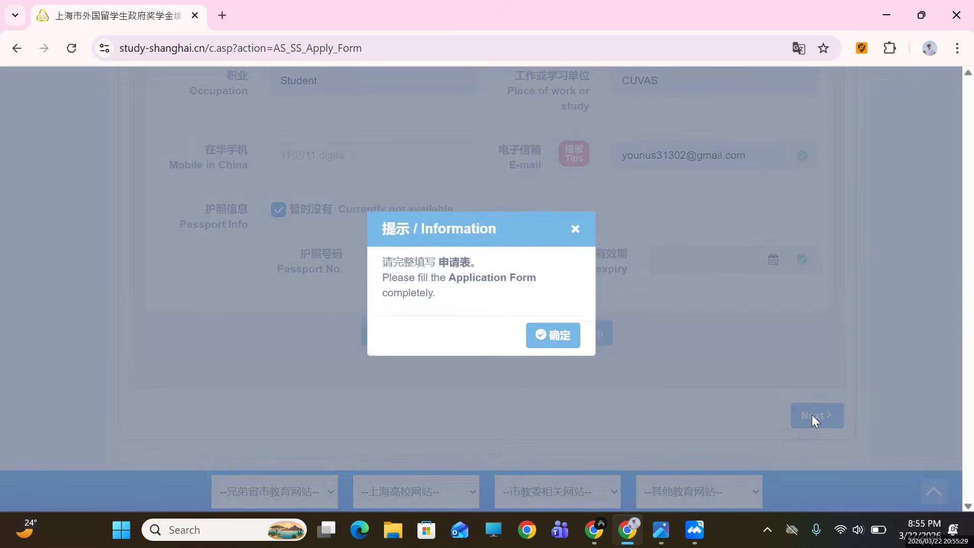
pyautogui.click(554, 342)
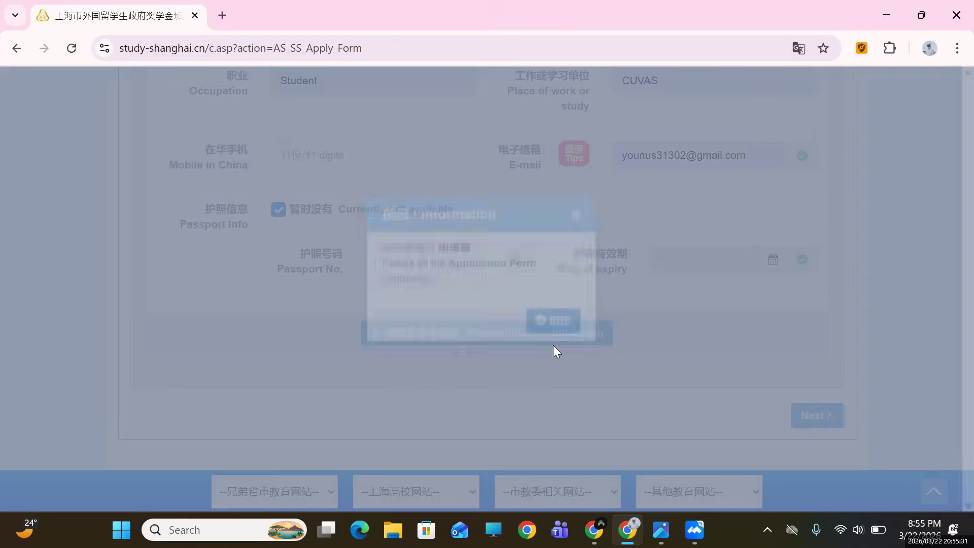
pyautogui.click(531, 343)
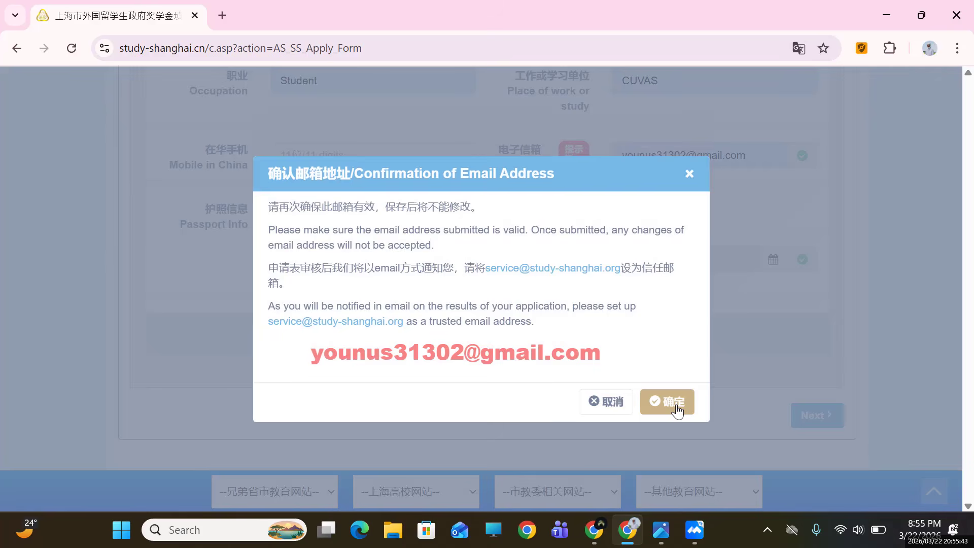
pyautogui.click(676, 406)
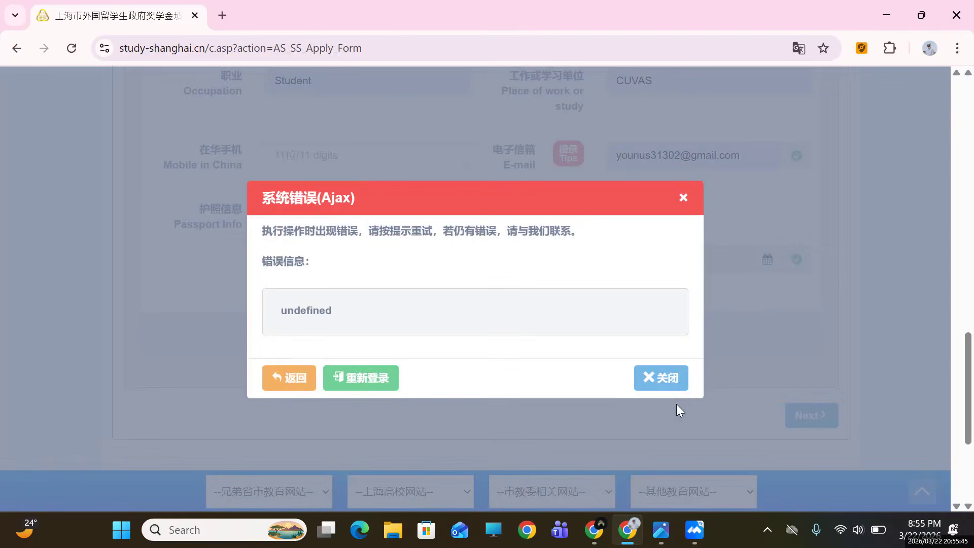
# Translate the page into English and dismiss the system error message again.
pyautogui.rightClick(743, 279)
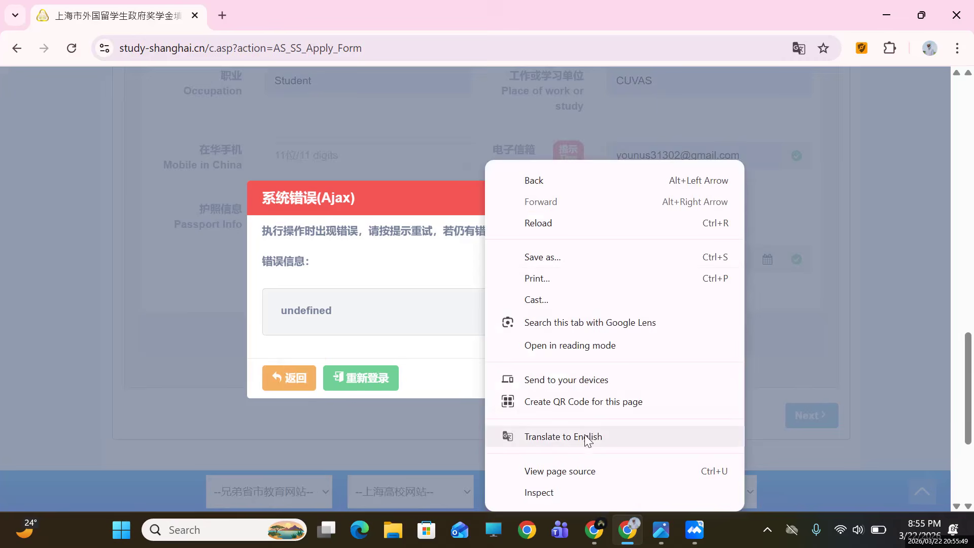
pyautogui.click(588, 437)
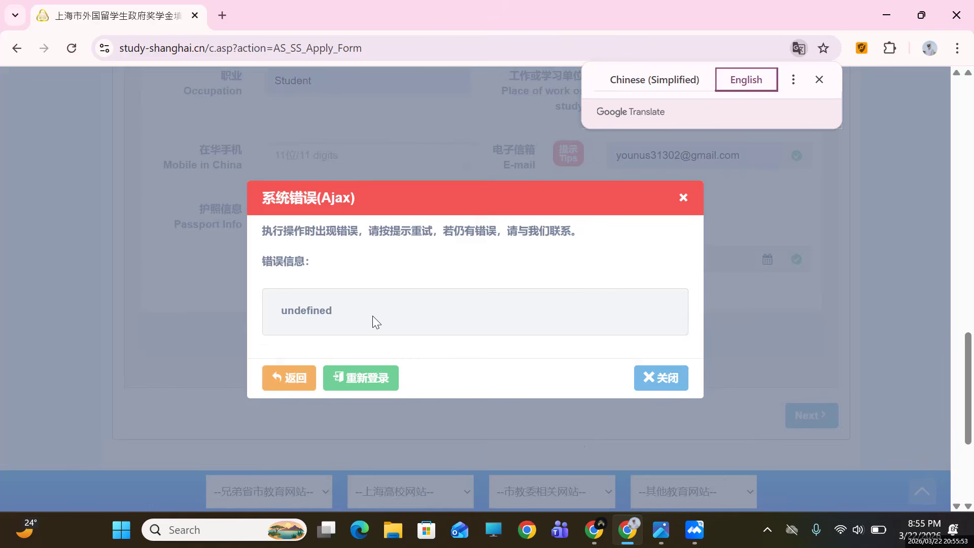
pyautogui.click(660, 379)
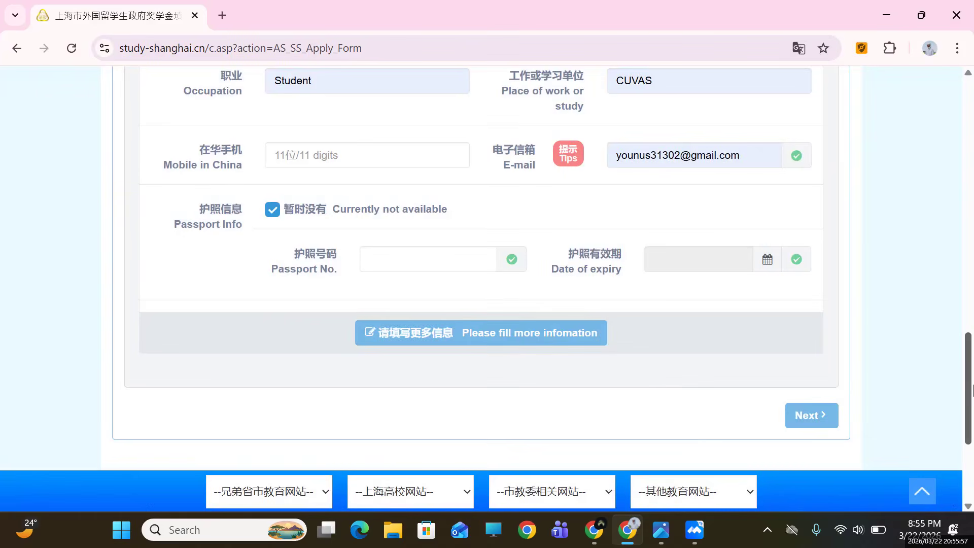
pyautogui.moveTo(969, 398); pyautogui.dragTo(971, 198)
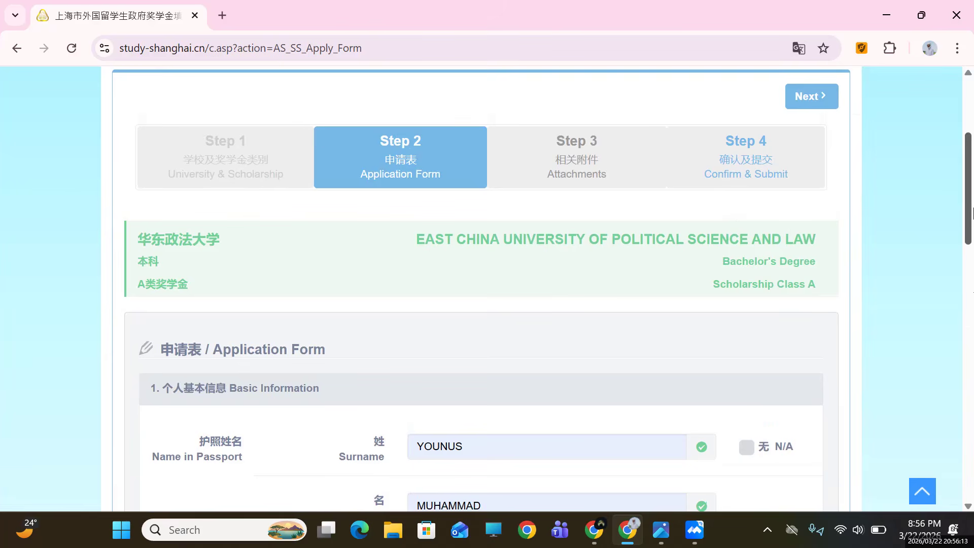
pyautogui.moveTo(971, 207); pyautogui.dragTo(970, 245)
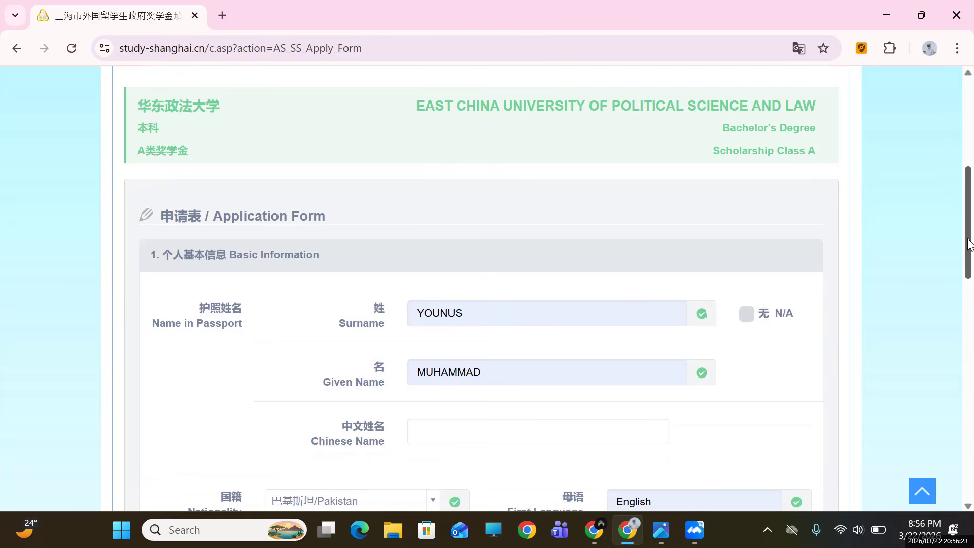
pyautogui.moveTo(970, 245); pyautogui.dragTo(971, 433)
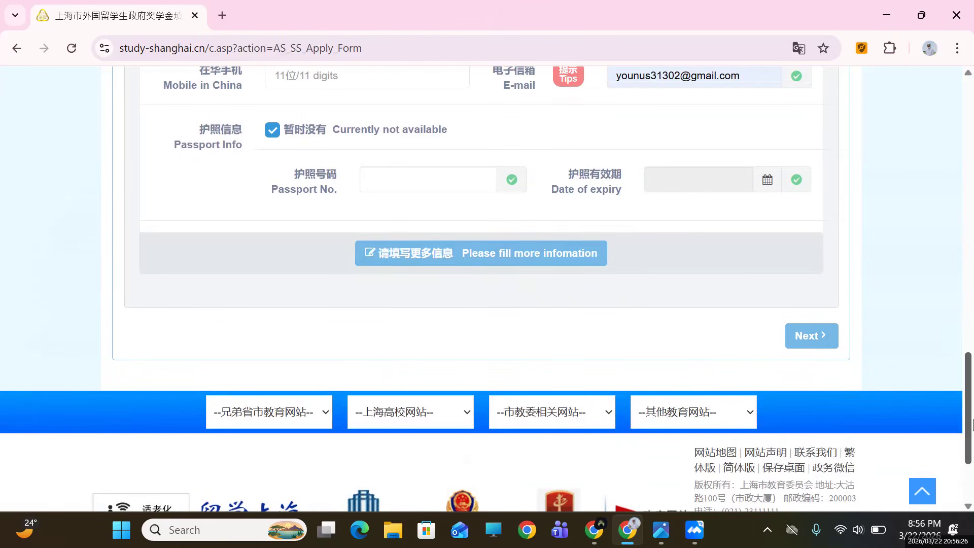
pyautogui.click(548, 260)
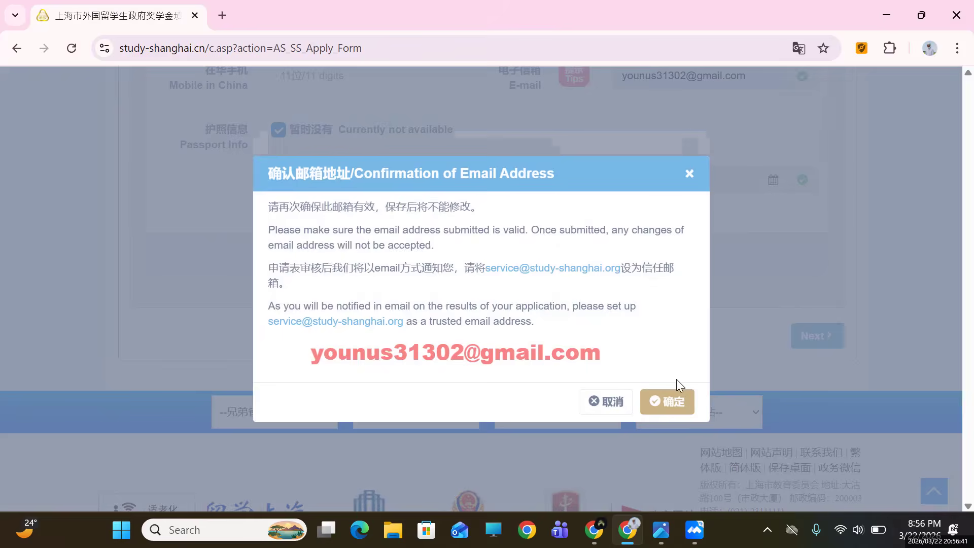
pyautogui.click(677, 398)
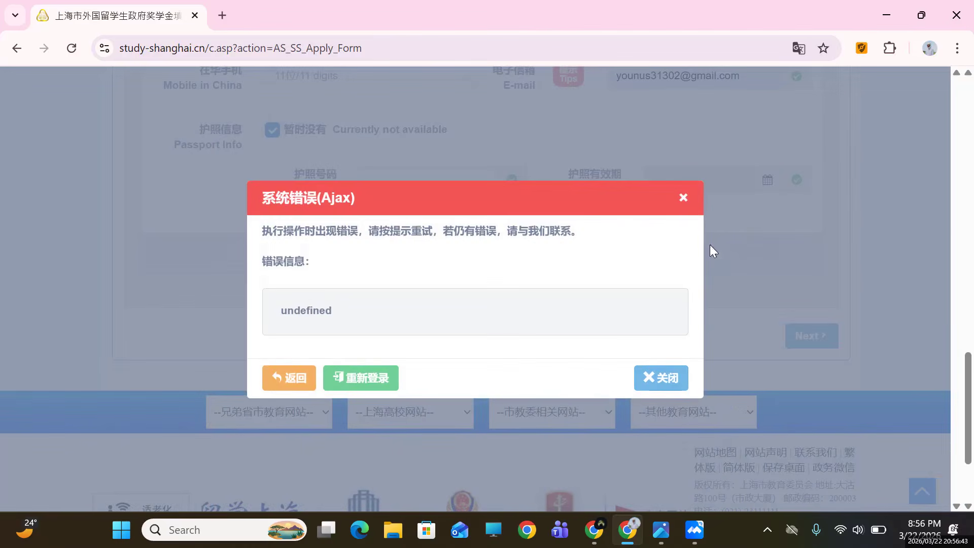
pyautogui.click(684, 199)
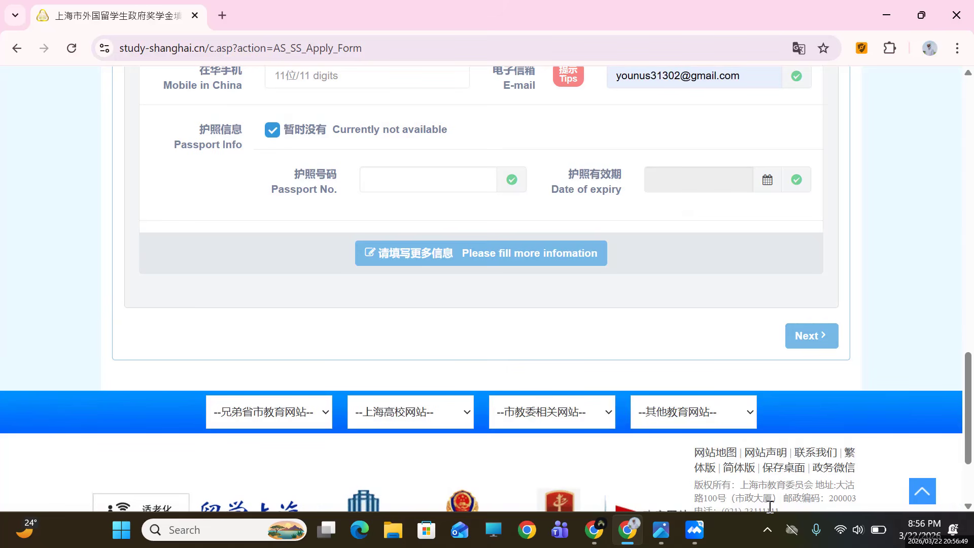
pyautogui.scroll(2, 970, 441)
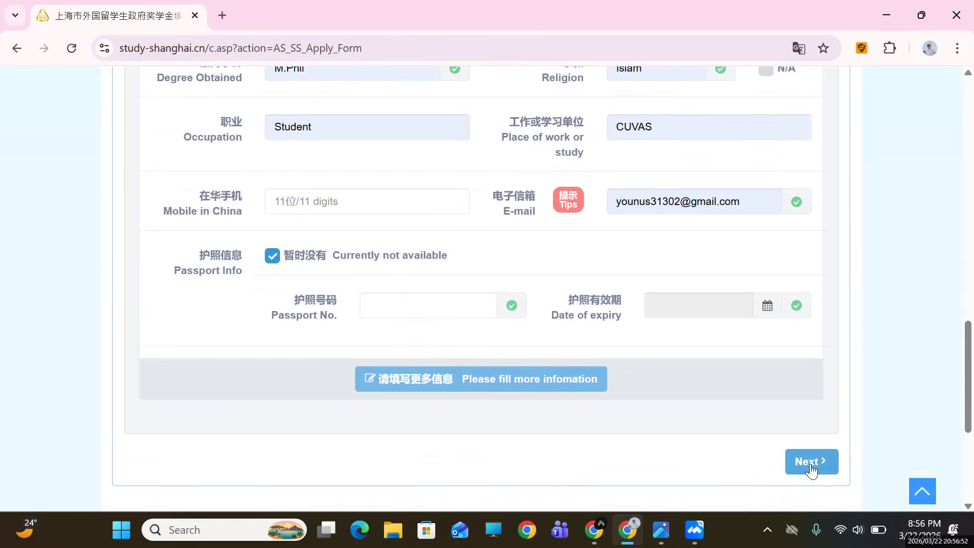
pyautogui.click(811, 462)
pyautogui.click(553, 342)
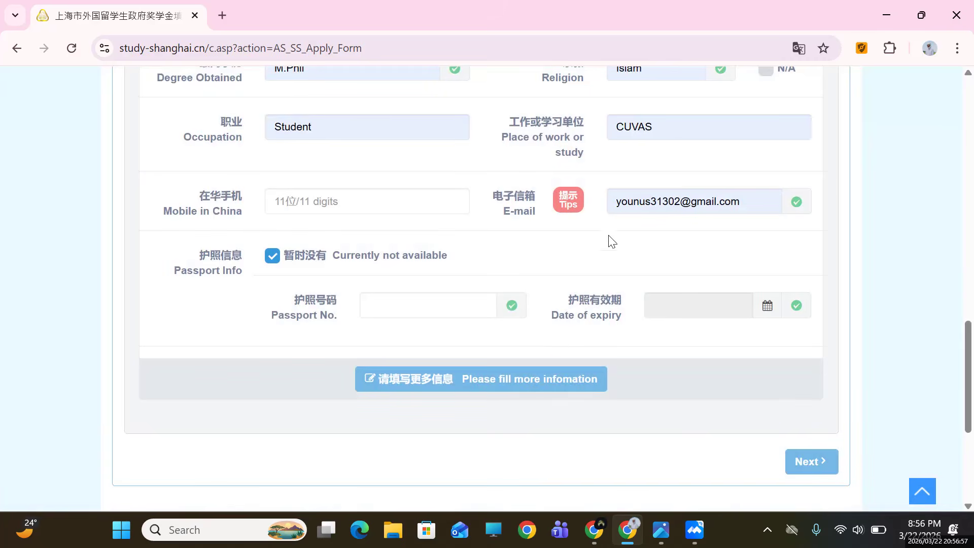
pyautogui.moveTo(970, 401); pyautogui.dragTo(971, 192)
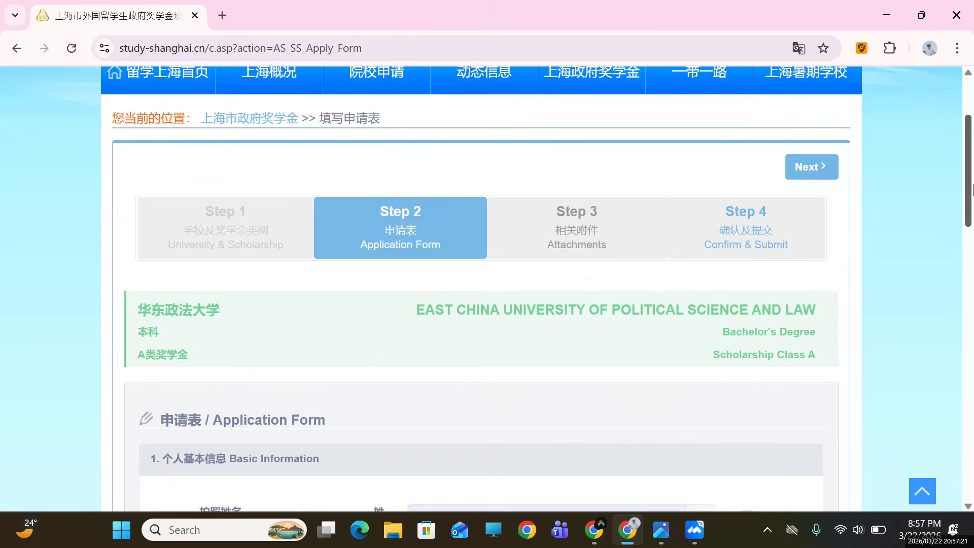
pyautogui.moveTo(970, 188); pyautogui.dragTo(969, 413)
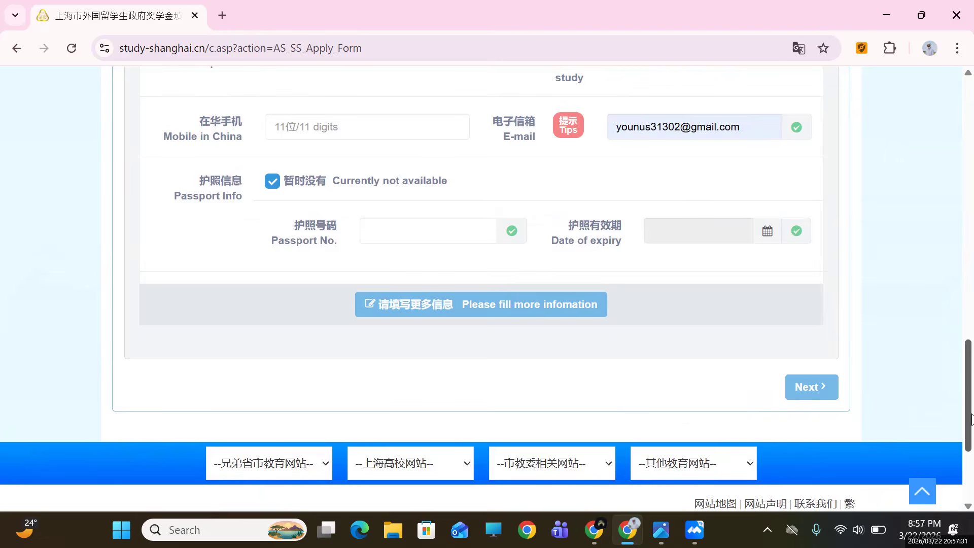
pyautogui.scroll(2, 972, 248)
pyautogui.scroll(15, 972, 248)
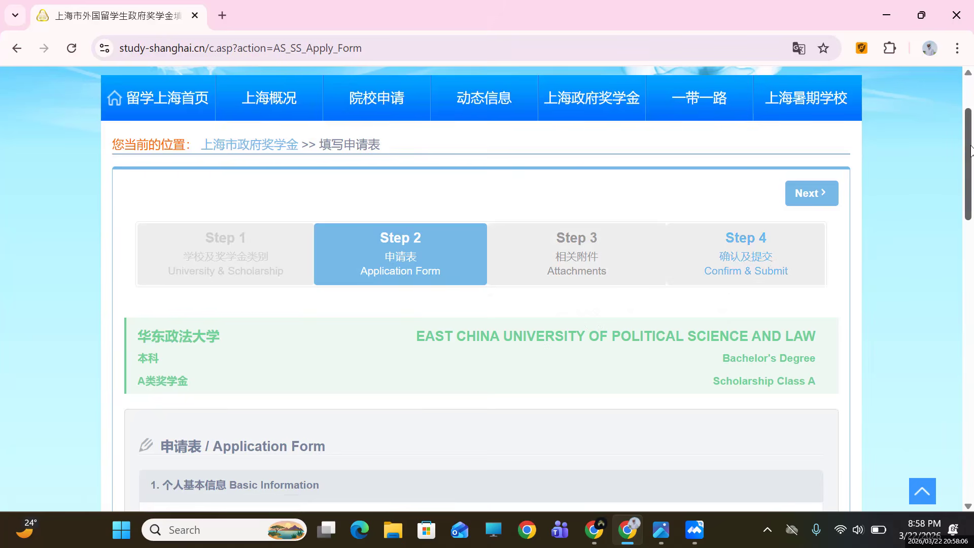
pyautogui.scroll(-2, 969, 213)
pyautogui.moveTo(969, 215); pyautogui.dragTo(969, 369)
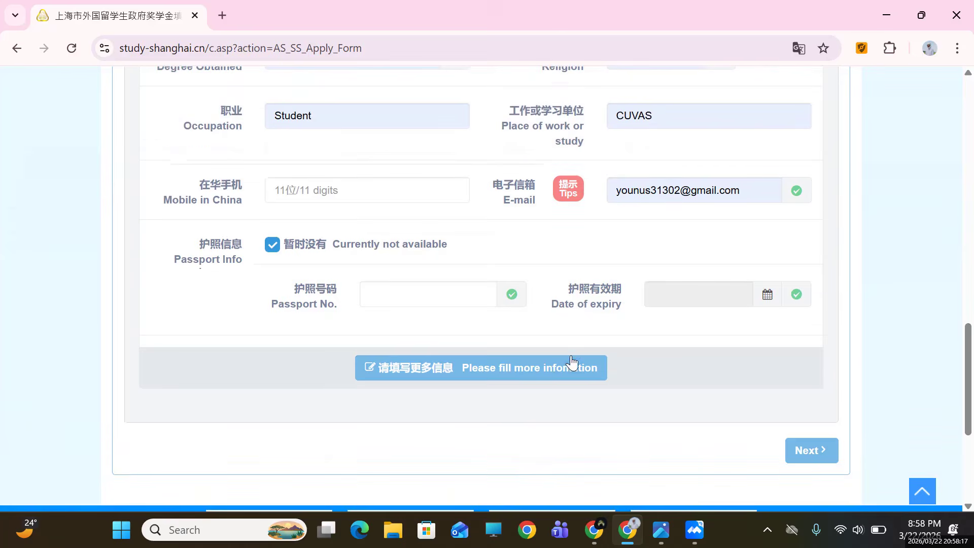
# Open the additional information part, confirm the e-mail, and dismiss the system error.
pyautogui.click(517, 369)
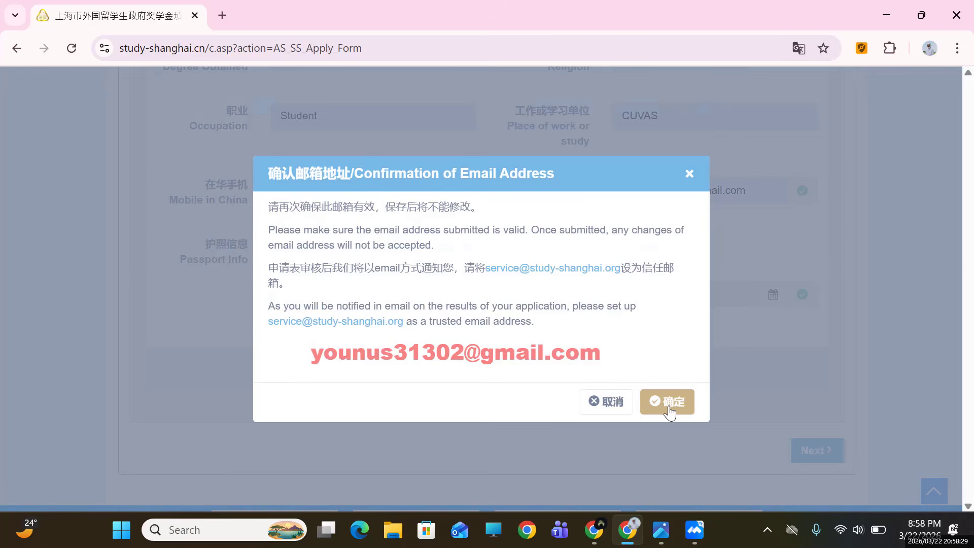
pyautogui.click(668, 408)
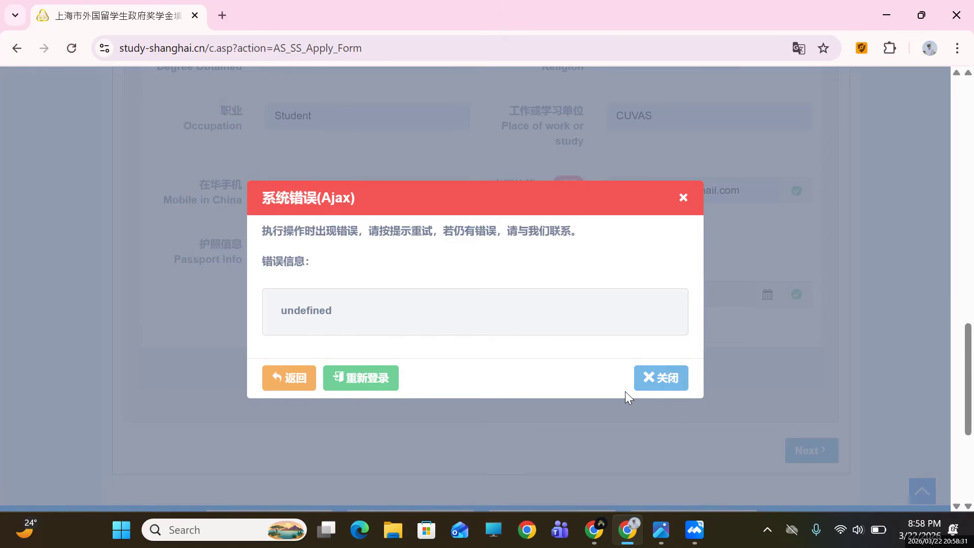
pyautogui.click(683, 197)
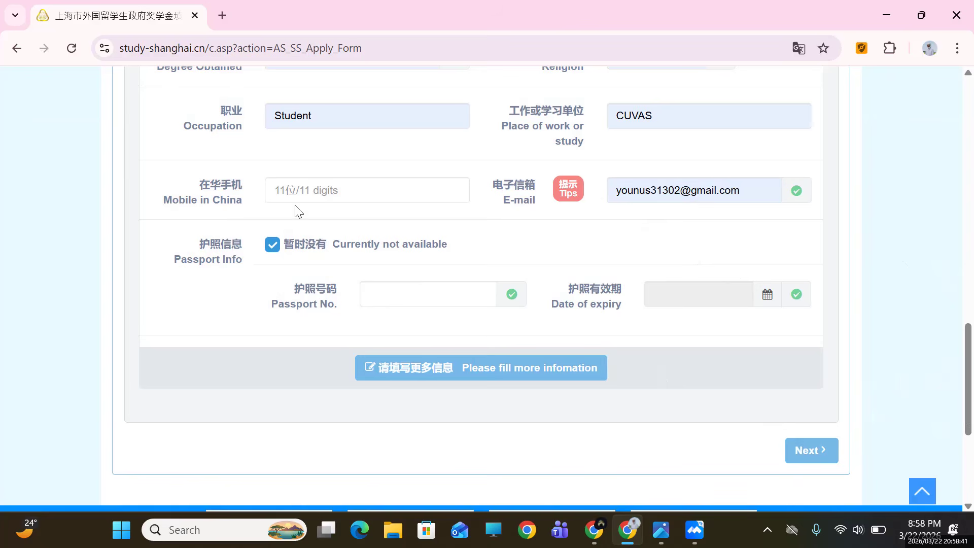
# Select the mobile number in China field and scroll through the form.
pyautogui.click(304, 192)
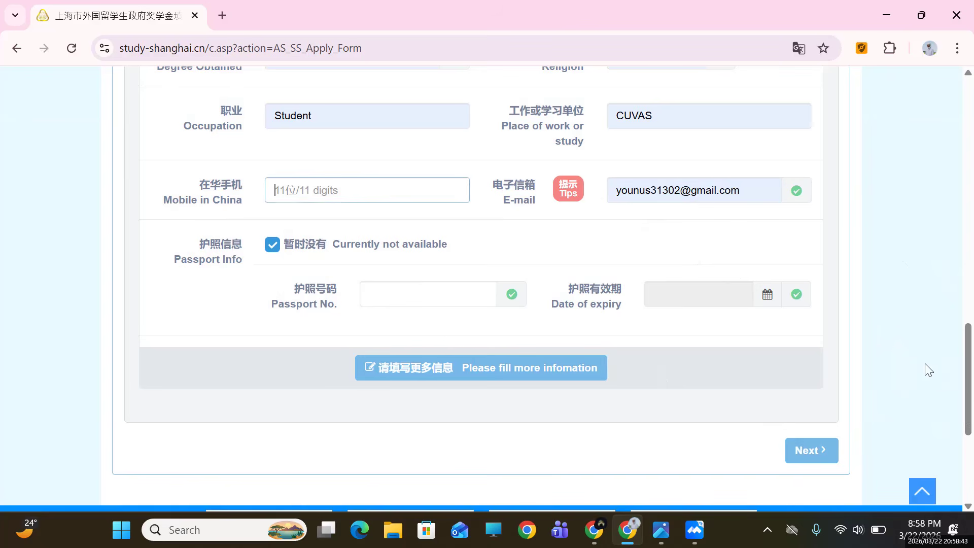
pyautogui.moveTo(966, 404); pyautogui.dragTo(958, 182)
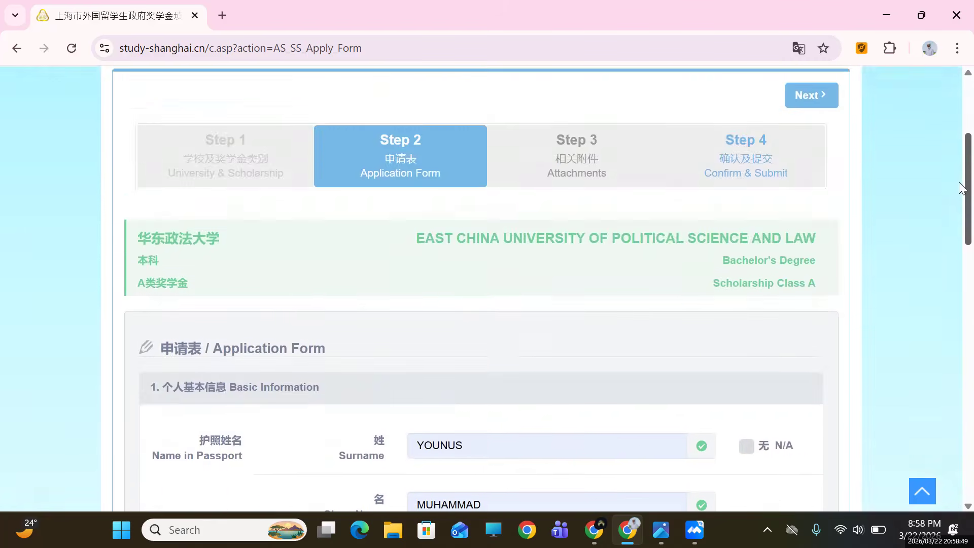
pyautogui.scroll(1, 959, 182)
pyautogui.scroll(-8, 957, 195)
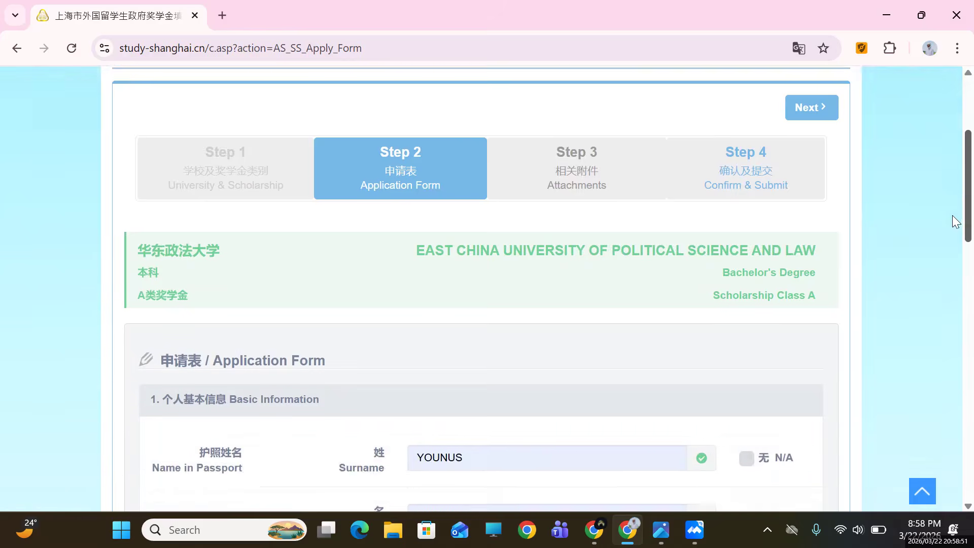
pyautogui.scroll(-1, 971, 327)
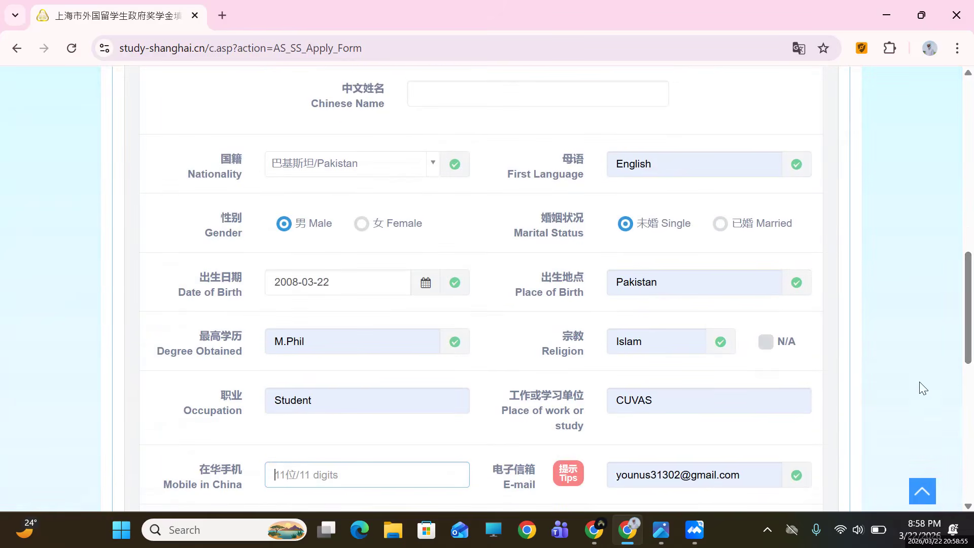
pyautogui.moveTo(968, 327); pyautogui.dragTo(969, 417)
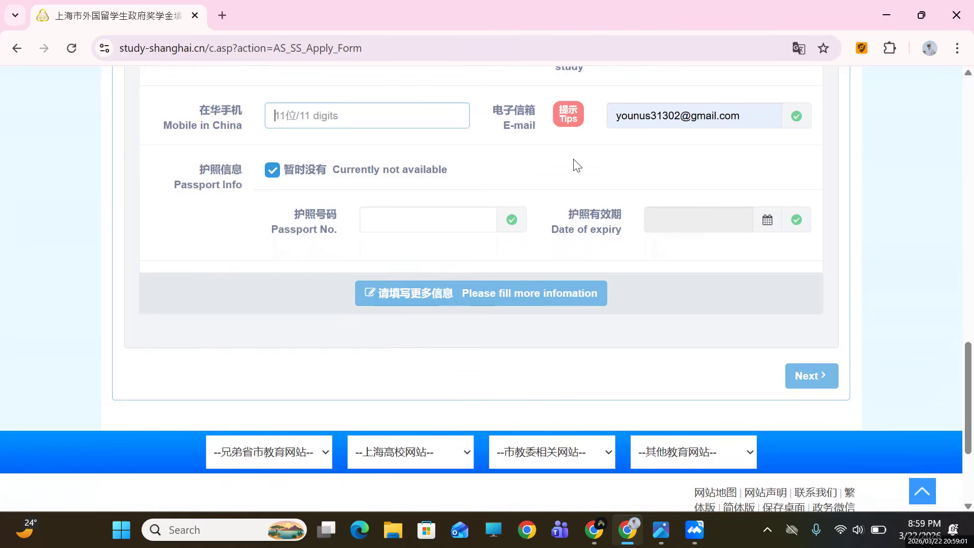
# Reload the application form page three times, agreeing to resubmit the form data each time.
pyautogui.click(72, 48)
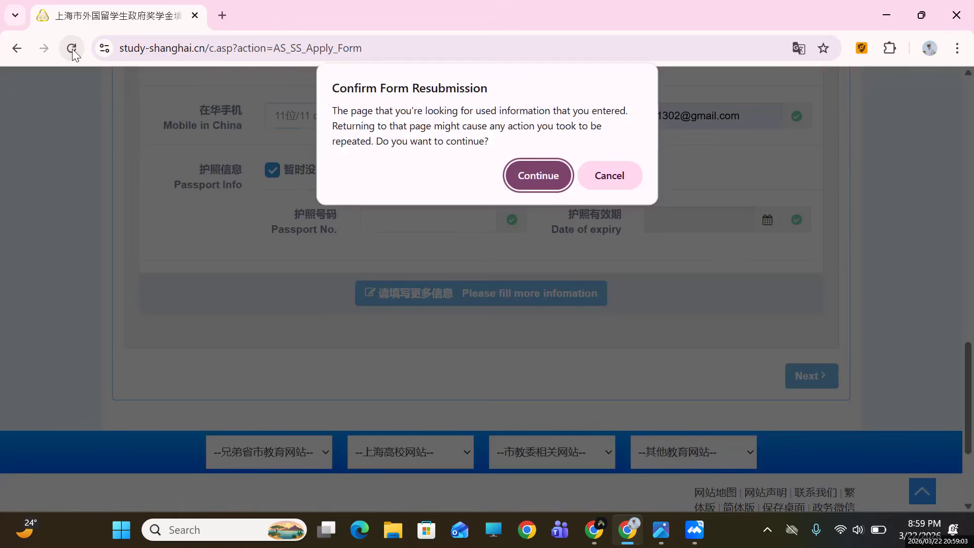
pyautogui.click(543, 178)
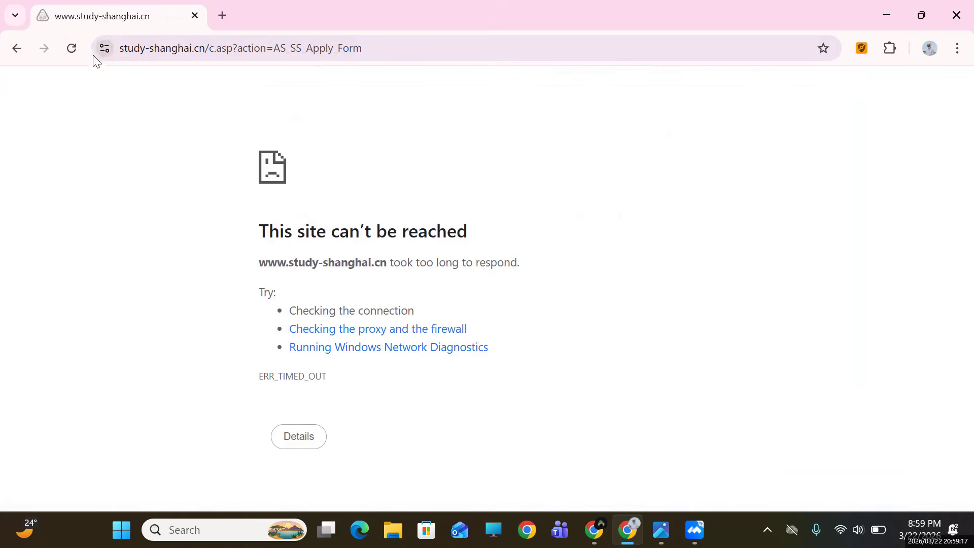
pyautogui.click(70, 49)
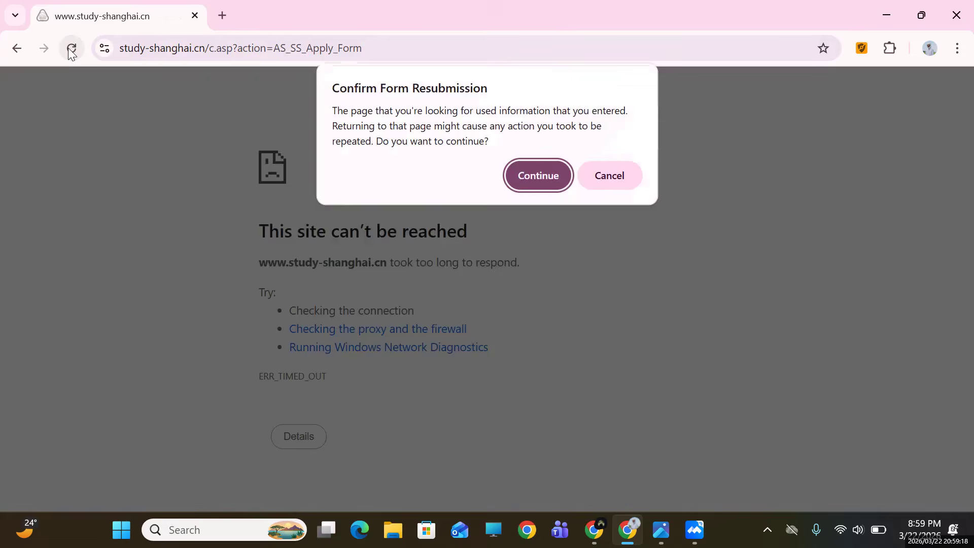
pyautogui.click(539, 180)
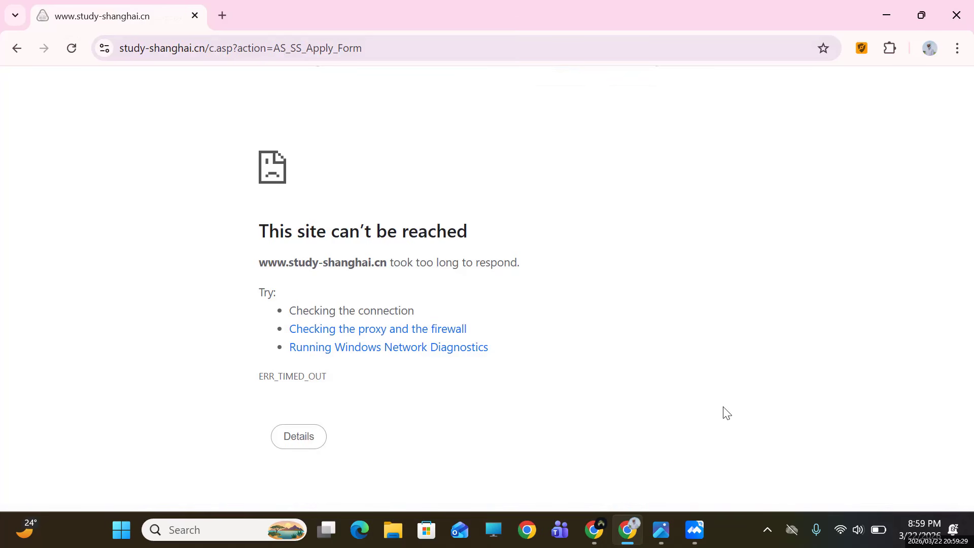
pyautogui.click(72, 49)
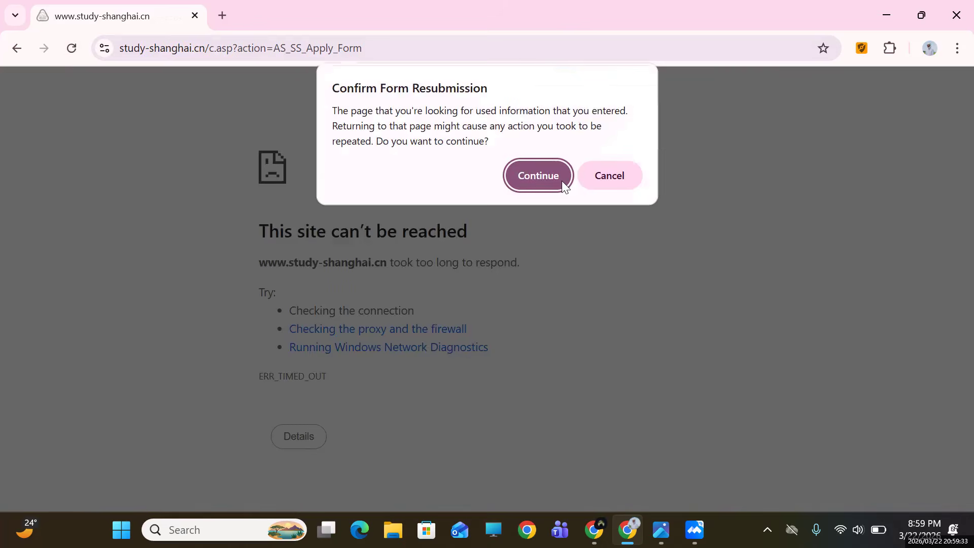
pyautogui.click(552, 184)
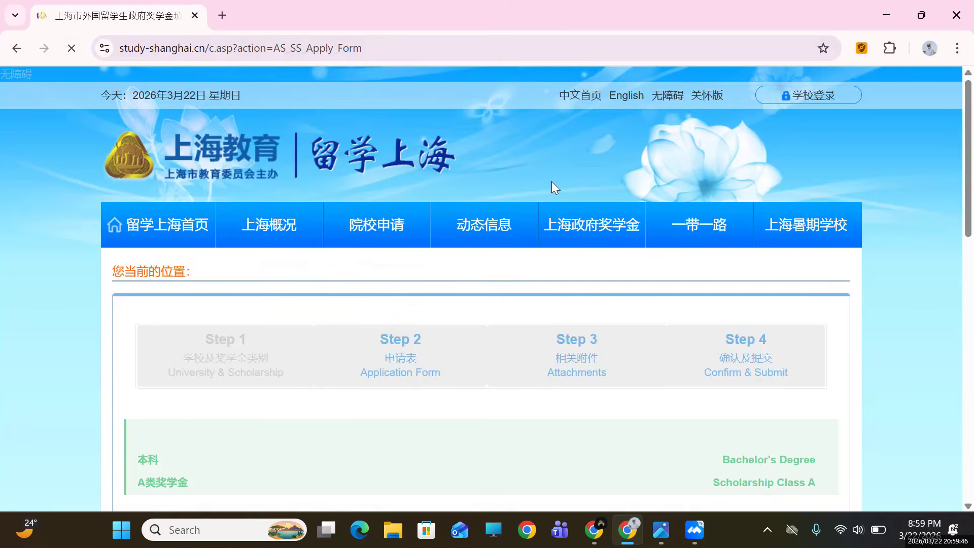
# Scroll the reloaded form down to the Basic Information section.
pyautogui.scroll(-5, 964, 274)
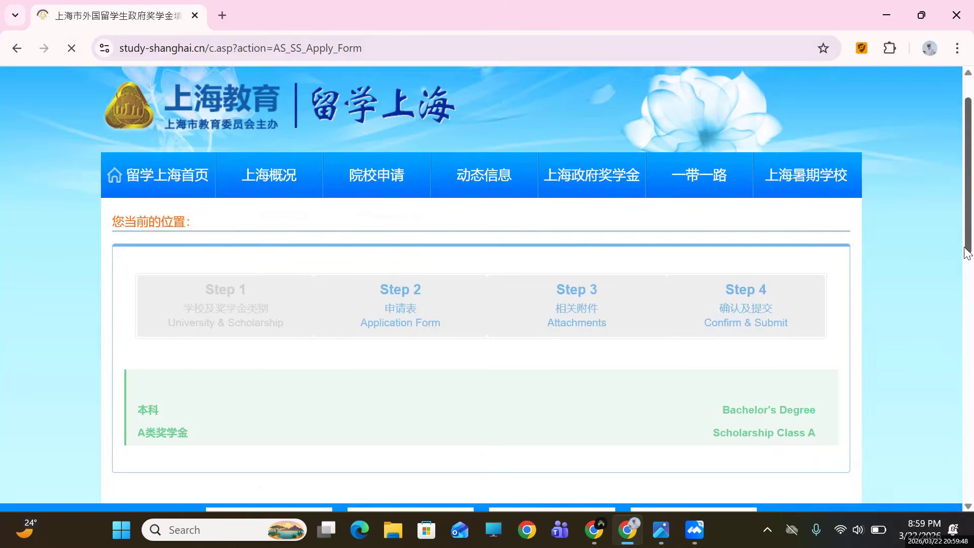
pyautogui.moveTo(958, 294); pyautogui.dragTo(946, 224)
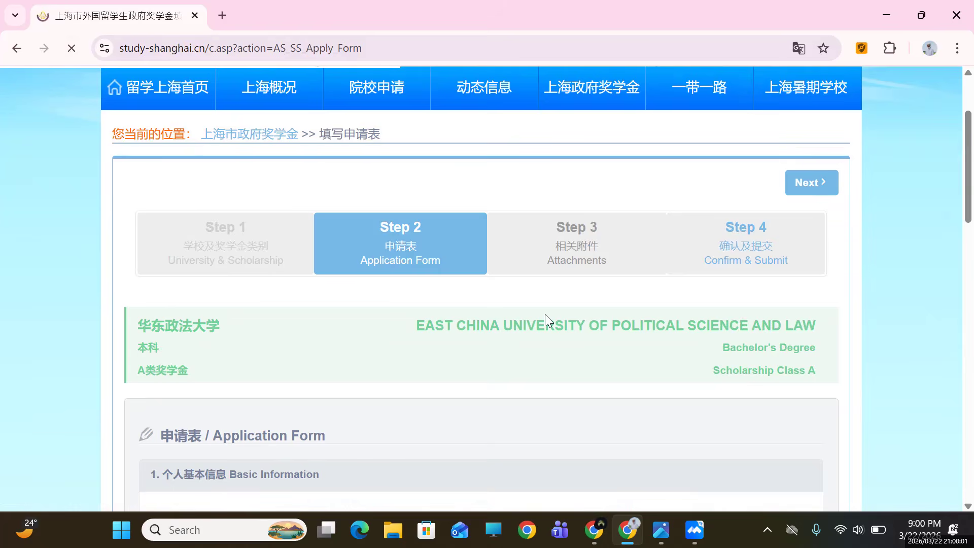
pyautogui.moveTo(971, 223); pyautogui.dragTo(948, 500)
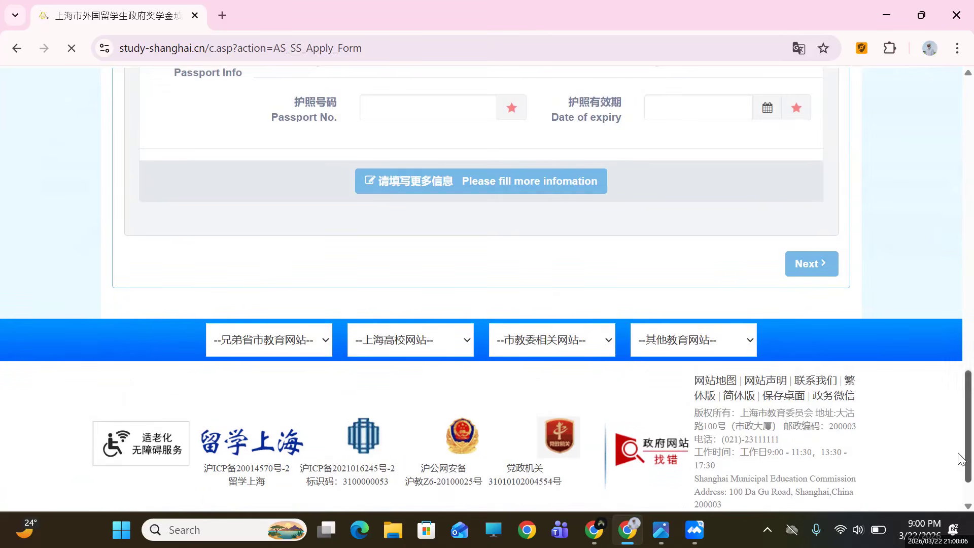
# Request the additional information section and dismiss the incomplete basic information warning.
pyautogui.click(551, 192)
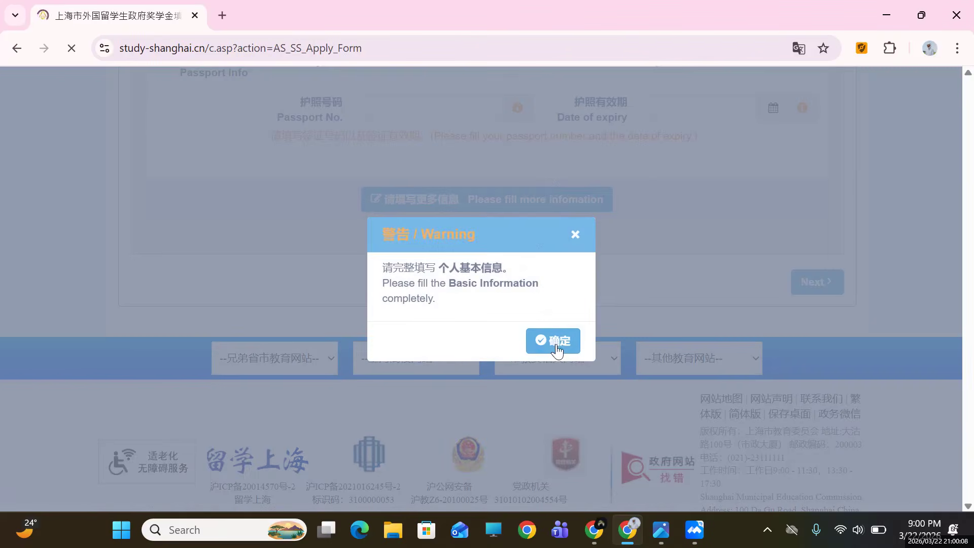
pyautogui.click(553, 345)
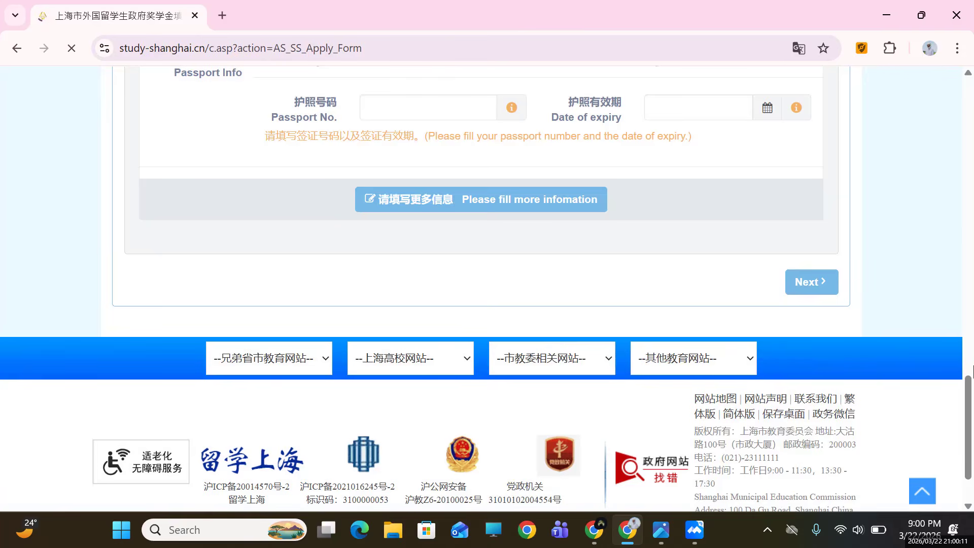
pyautogui.moveTo(970, 422); pyautogui.dragTo(968, 243)
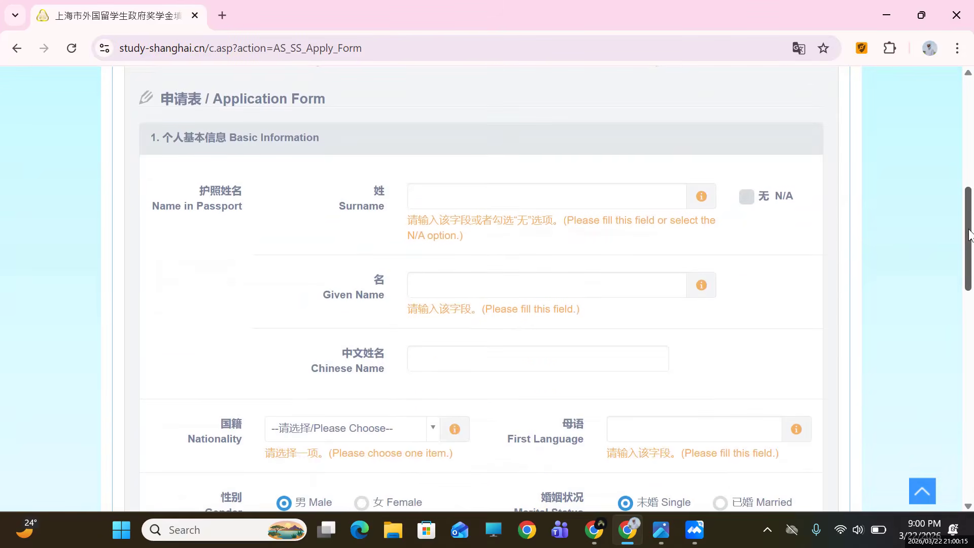
# Fill the passport surname and given name from saved autofill data.
pyautogui.click(475, 197)
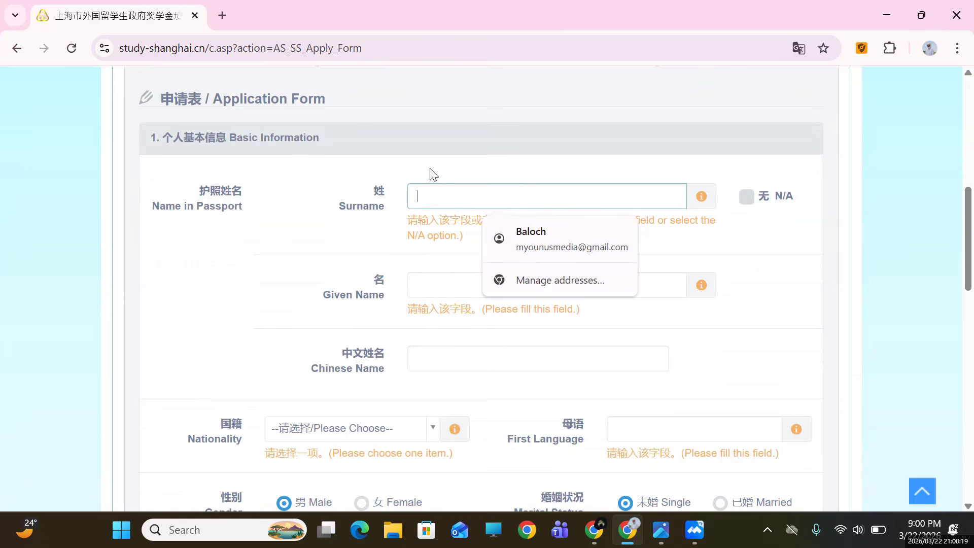
pyautogui.write('YOUNUS')
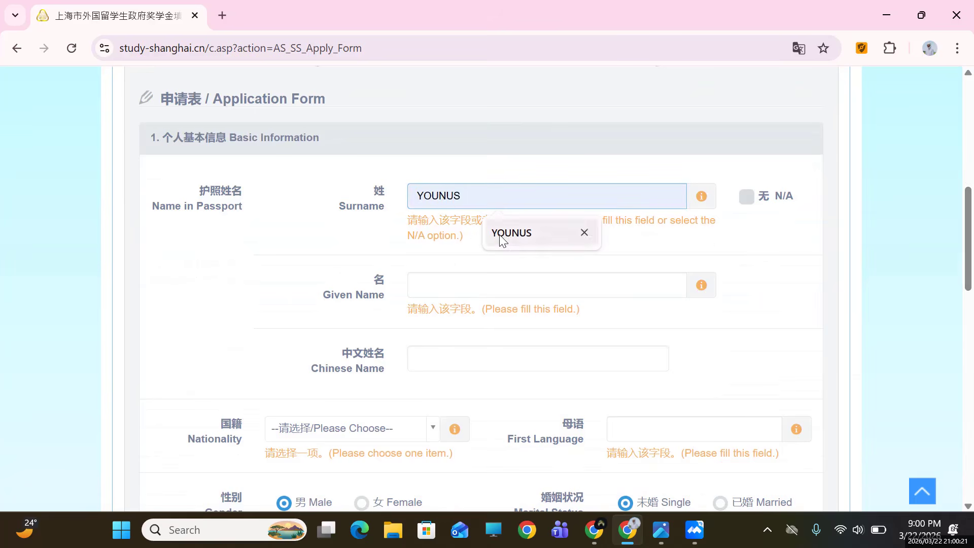
pyautogui.click(500, 239)
pyautogui.click(443, 274)
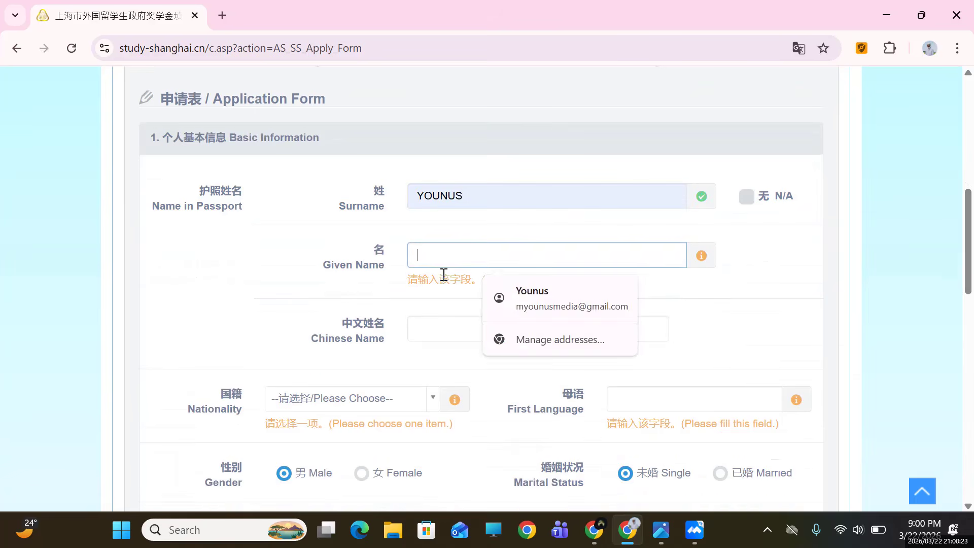
pyautogui.write('M')
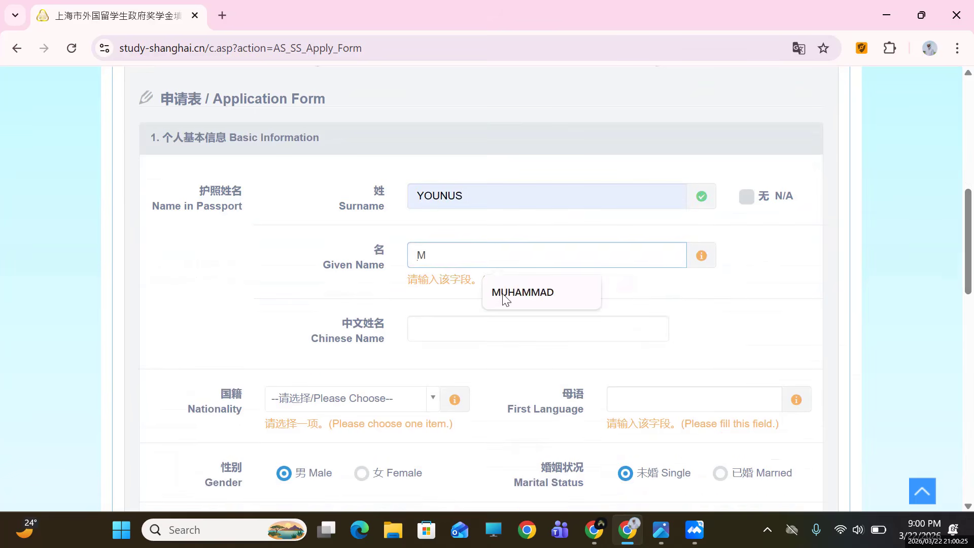
pyautogui.click(515, 299)
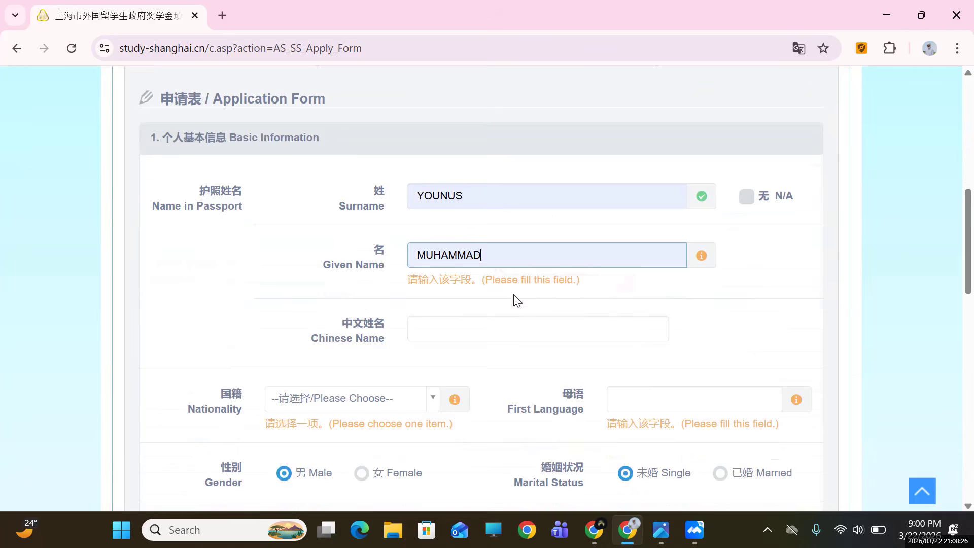
pyautogui.click(808, 328)
pyautogui.moveTo(968, 278); pyautogui.dragTo(957, 326)
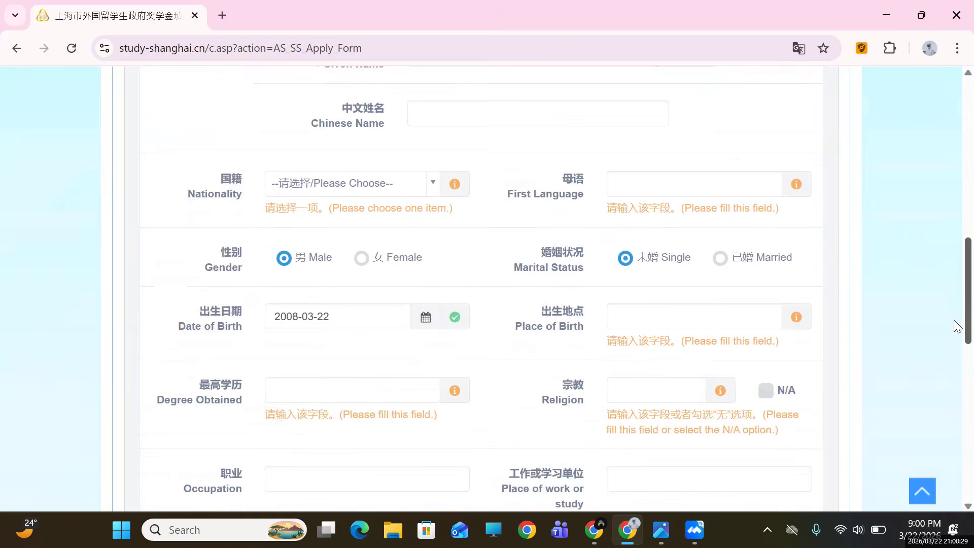
# Set nationality to Pakistan and first language to English.
pyautogui.click(408, 188)
pyautogui.write('pak')
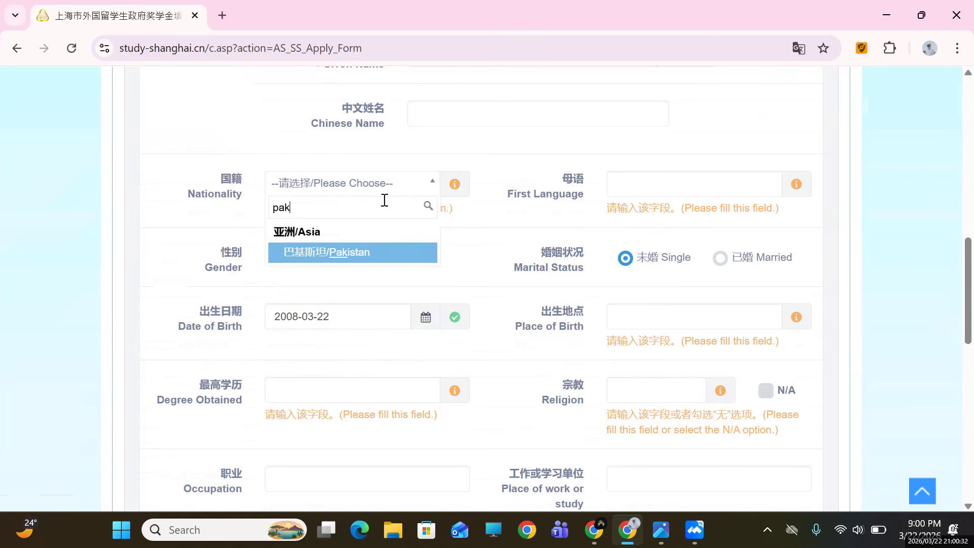
pyautogui.click(381, 255)
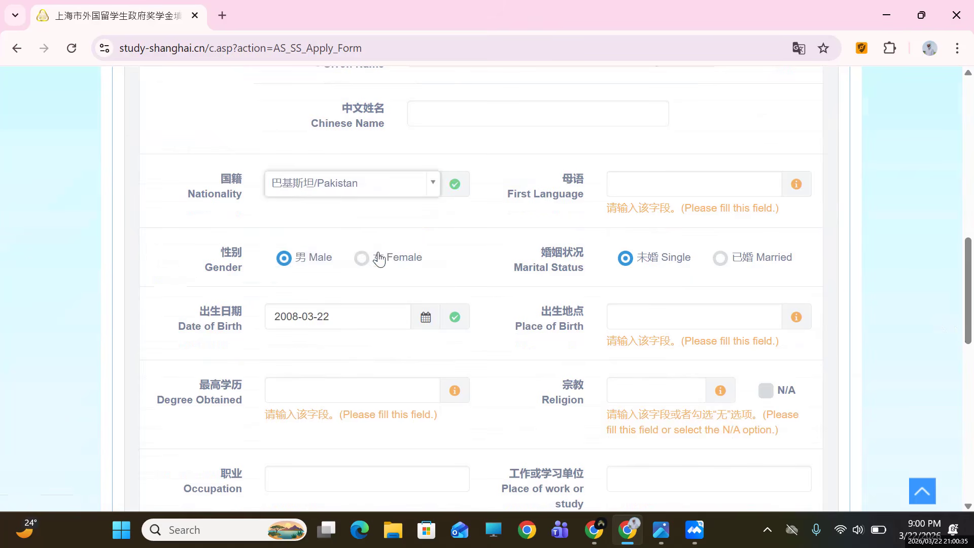
pyautogui.click(660, 187)
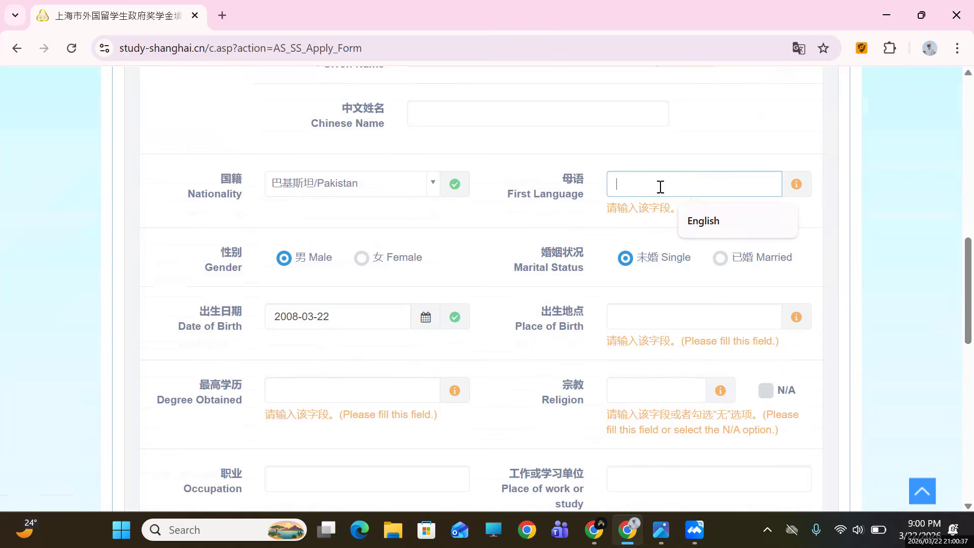
pyautogui.click(705, 223)
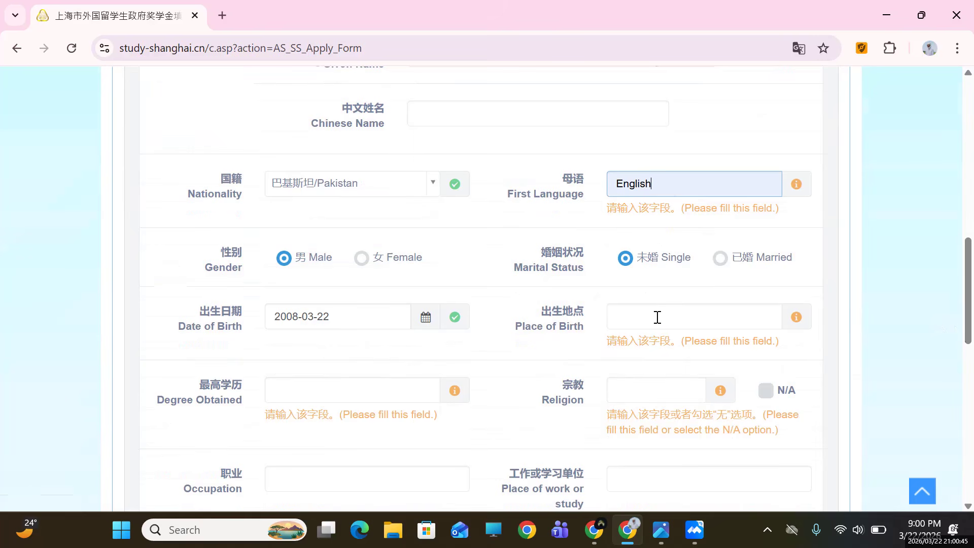
pyautogui.click(429, 325)
pyautogui.click(425, 318)
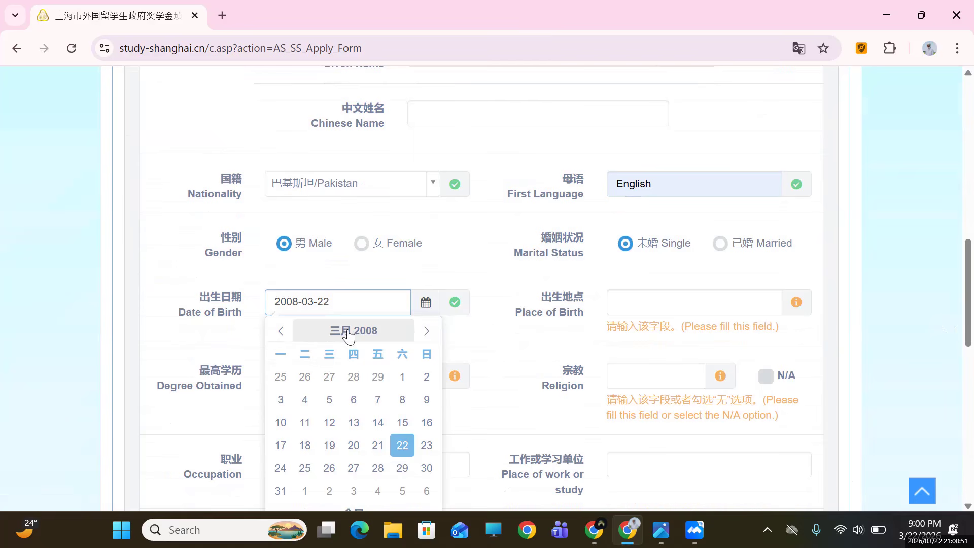
pyautogui.click(348, 331)
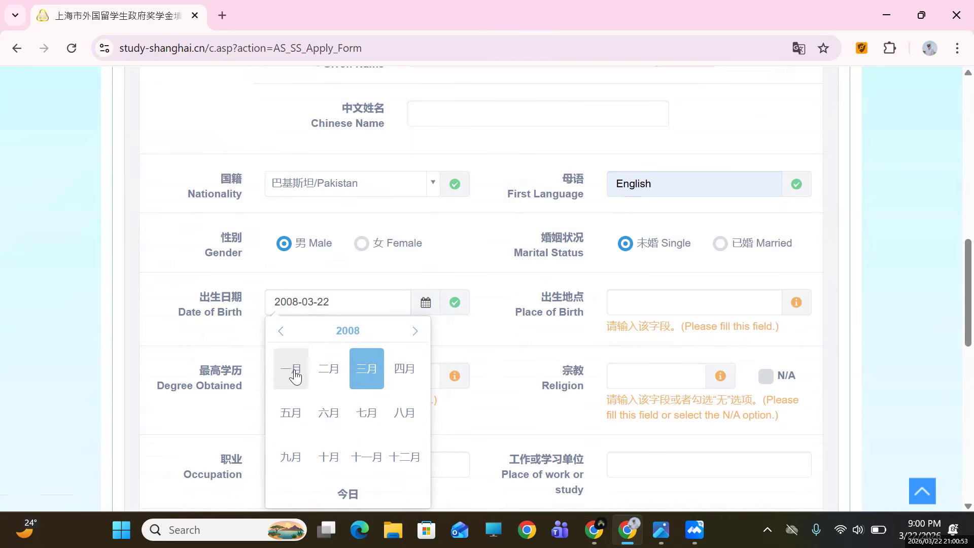
pyautogui.click(294, 375)
pyautogui.click(282, 333)
pyautogui.click(281, 333)
pyautogui.click(282, 333)
pyautogui.click(281, 332)
pyautogui.click(281, 333)
pyautogui.click(281, 332)
pyautogui.click(282, 333)
pyautogui.click(281, 333)
pyautogui.click(282, 333)
pyautogui.click(281, 332)
pyautogui.click(281, 332)
pyautogui.click(281, 333)
pyautogui.click(281, 332)
pyautogui.click(281, 332)
pyautogui.click(281, 333)
pyautogui.click(281, 332)
pyautogui.click(282, 333)
pyautogui.tripleClick(282, 333)
pyautogui.doubleClick(282, 333)
pyautogui.tripleClick(281, 333)
pyautogui.tripleClick(282, 333)
pyautogui.doubleClick(282, 332)
pyautogui.click(282, 333)
pyautogui.doubleClick(281, 333)
pyautogui.click(281, 333)
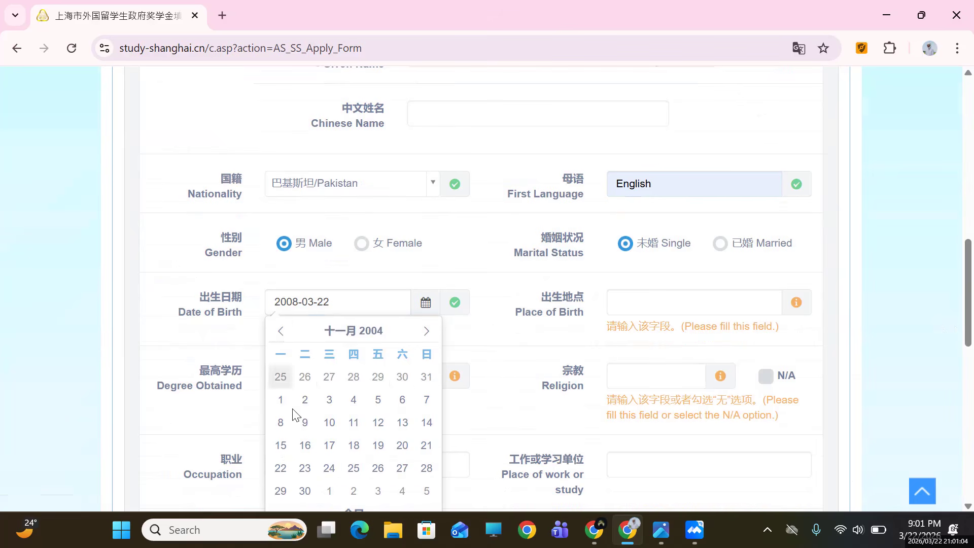
pyautogui.click(380, 383)
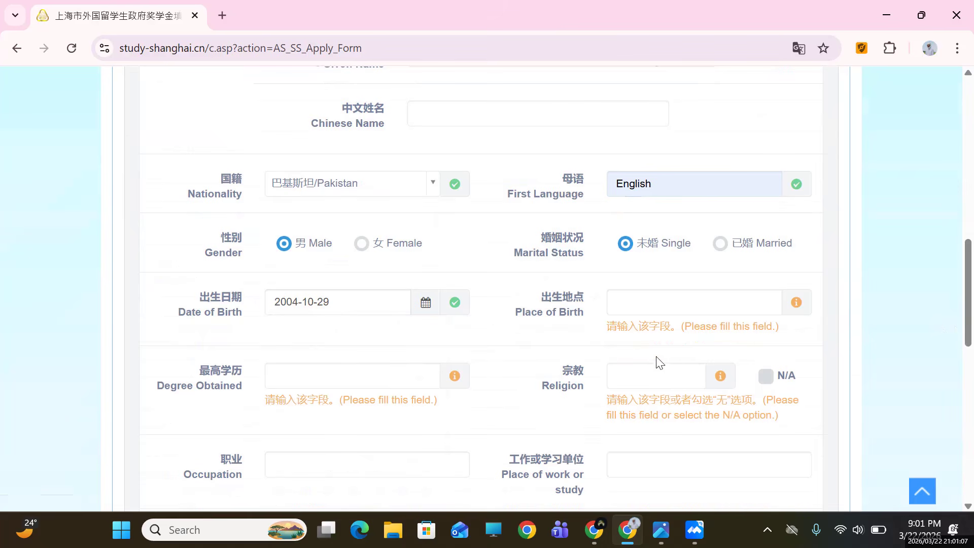
# Fill place of birth Pakistan, highest degree M.Phil and religion Islam.
pyautogui.click(657, 296)
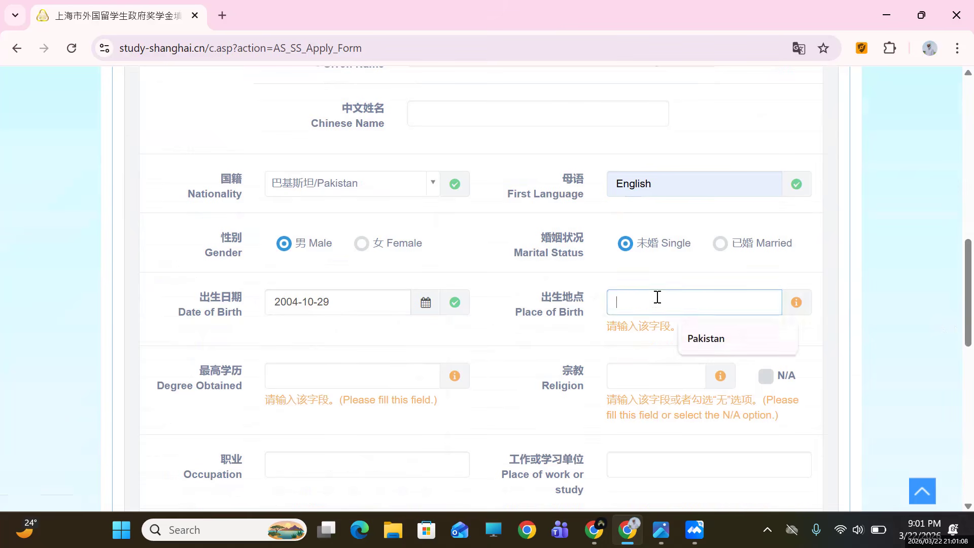
pyautogui.click(705, 342)
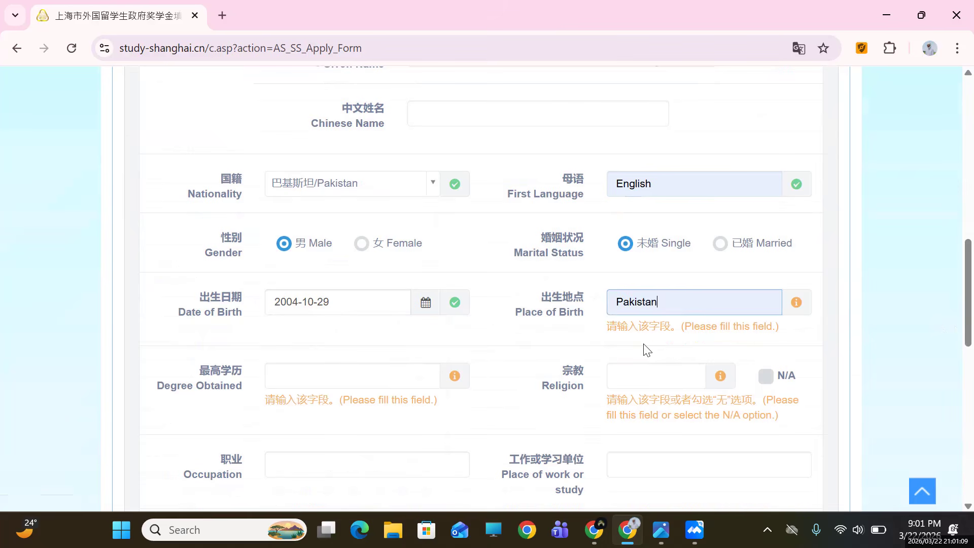
pyautogui.click(322, 375)
pyautogui.click(363, 402)
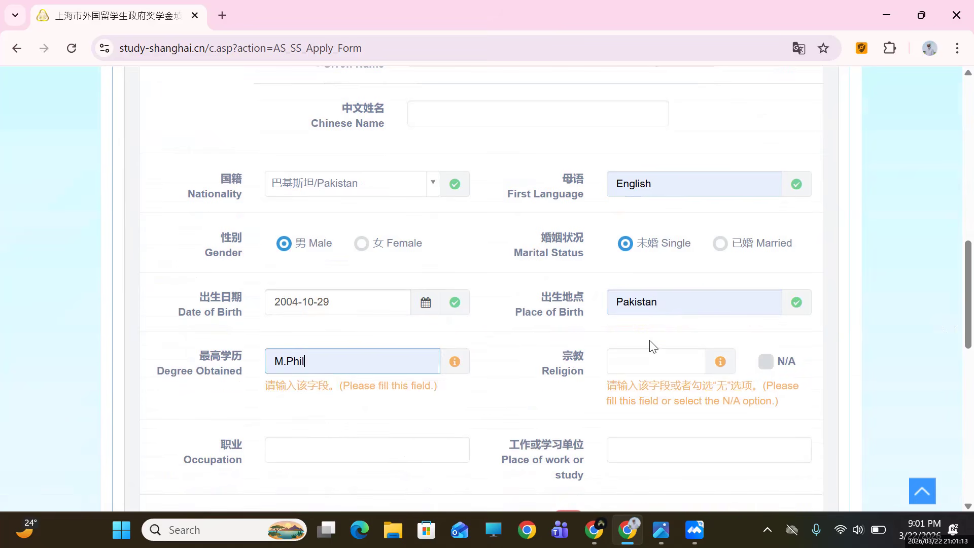
pyautogui.click(655, 362)
pyautogui.click(662, 399)
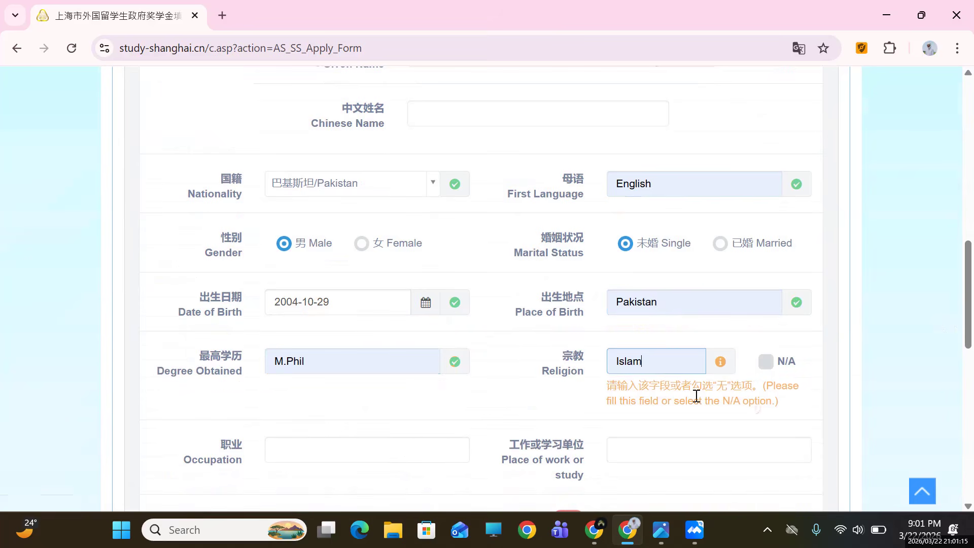
pyautogui.moveTo(969, 299); pyautogui.dragTo(952, 364)
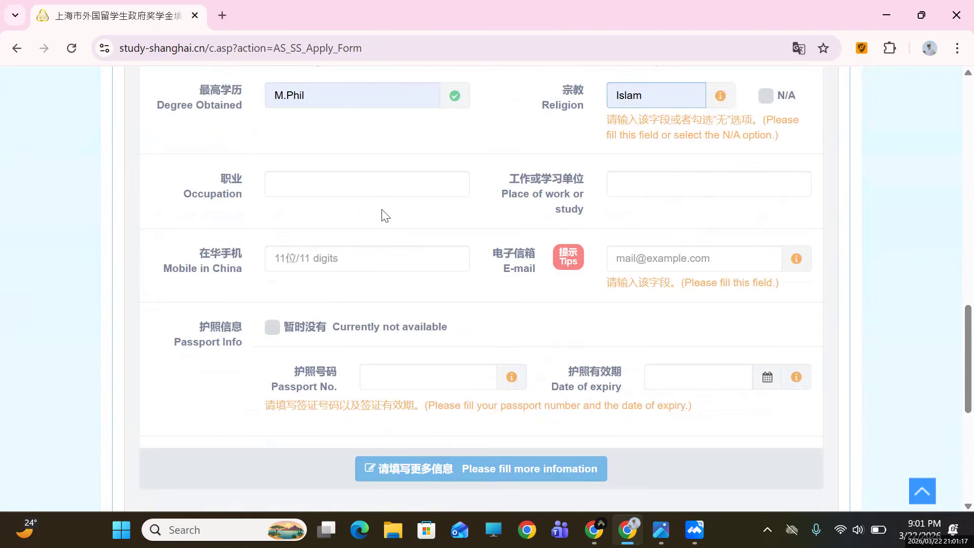
# Set occupation to Student and place of work or study to CUVAS.
pyautogui.click(315, 189)
pyautogui.click(361, 192)
pyautogui.click(639, 154)
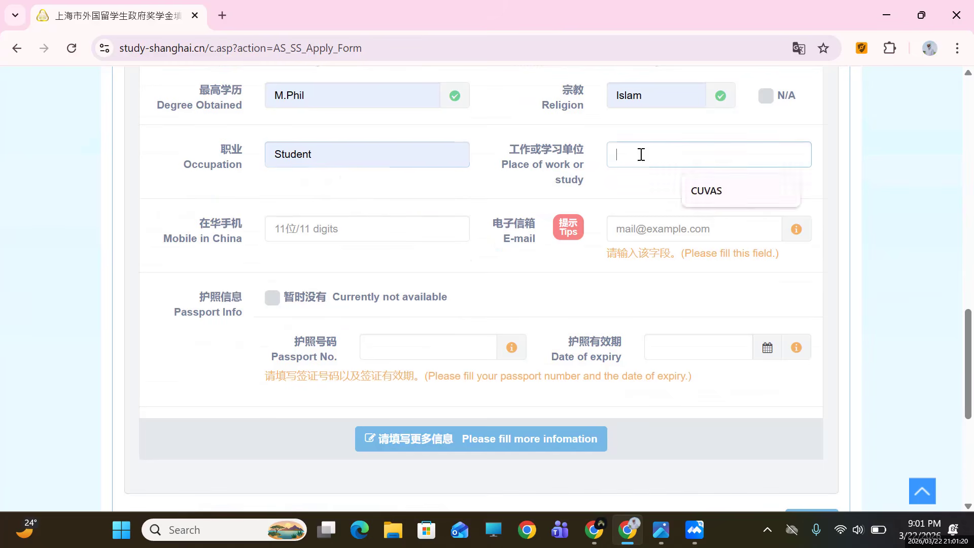
pyautogui.click(712, 192)
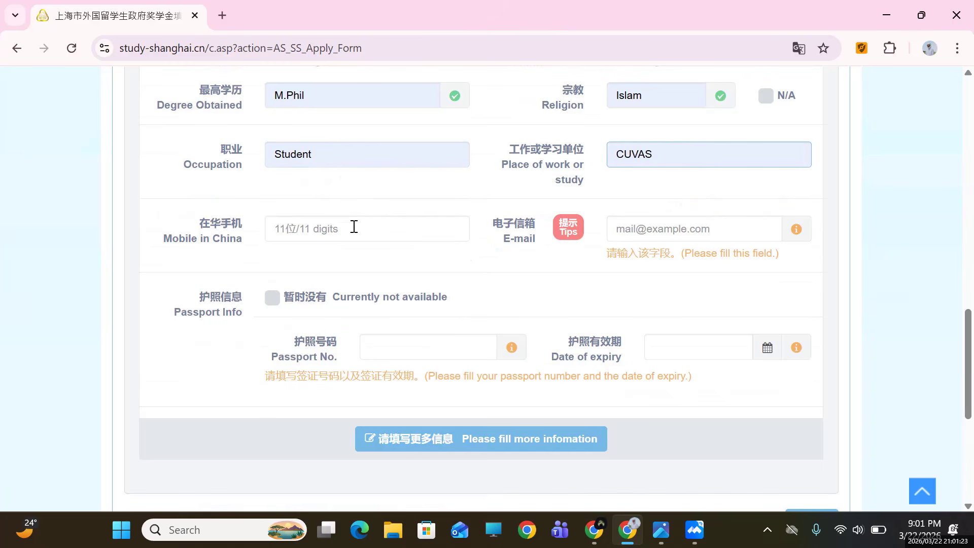
# Fill the contact e-mail from autofill and mark the passport as currently not available.
pyautogui.click(662, 237)
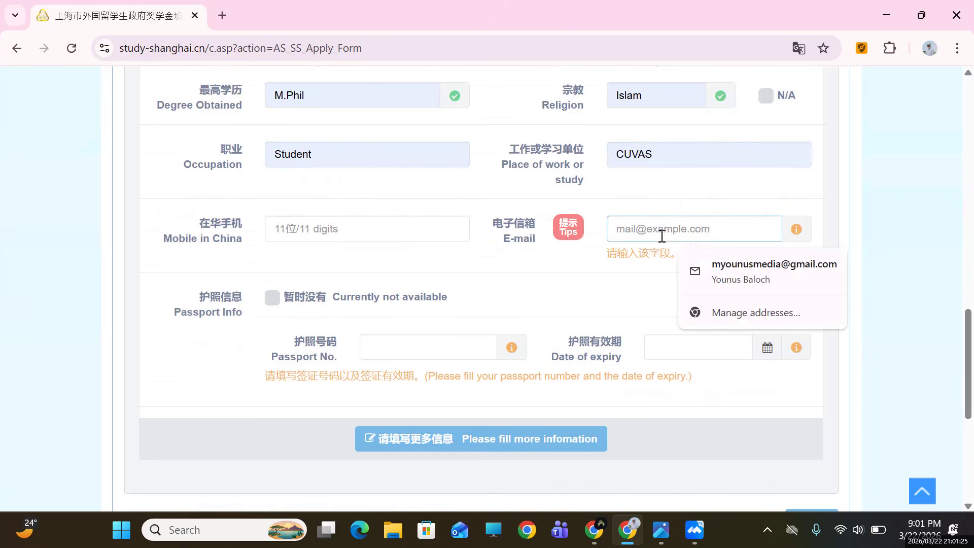
pyautogui.write('y')
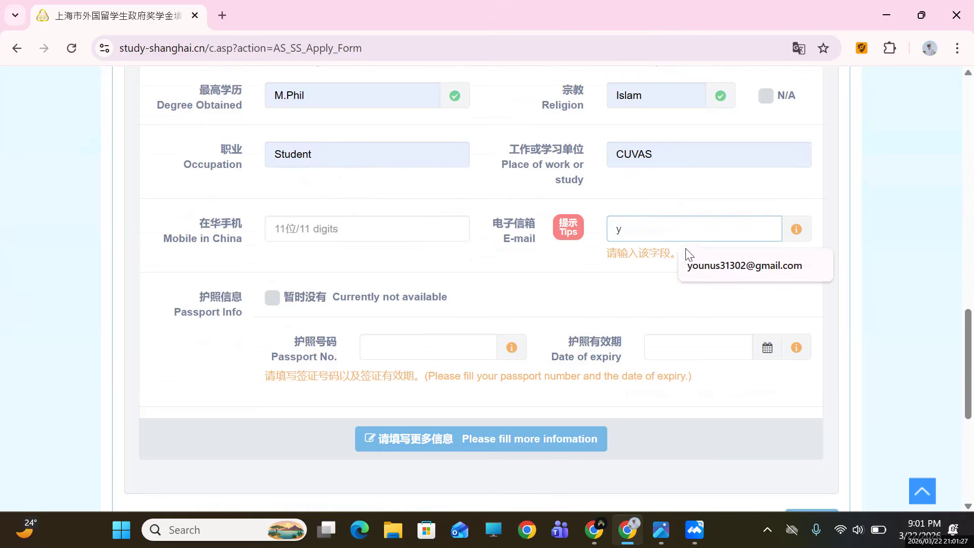
pyautogui.click(726, 267)
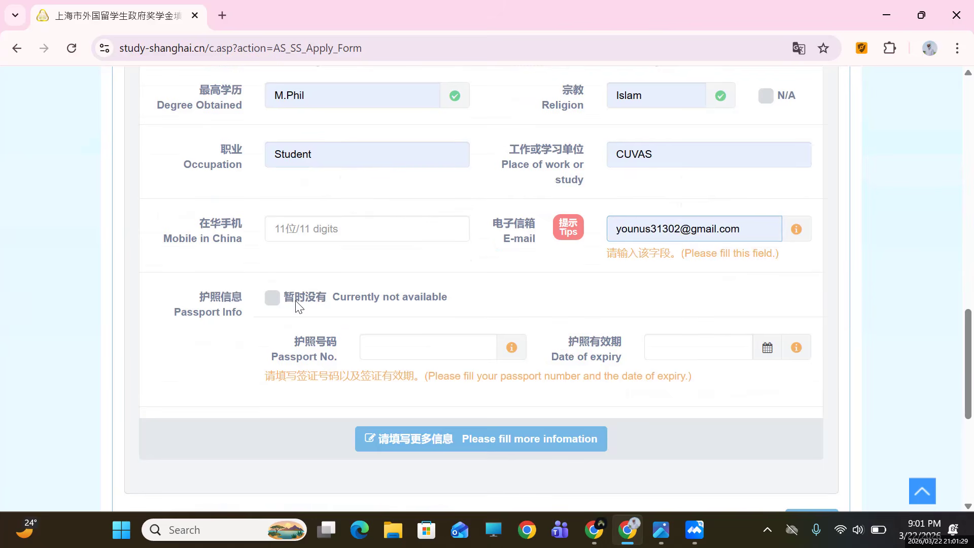
pyautogui.click(273, 299)
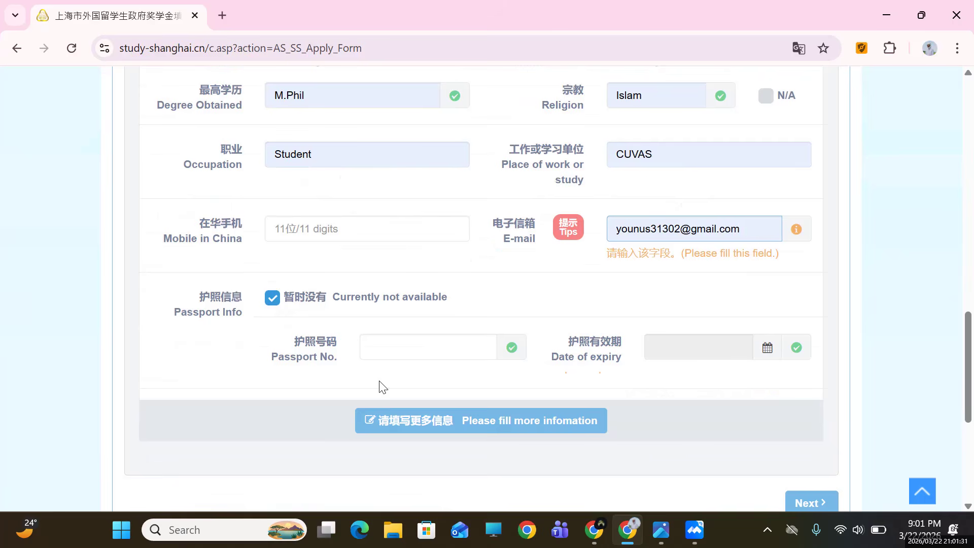
pyautogui.click(519, 424)
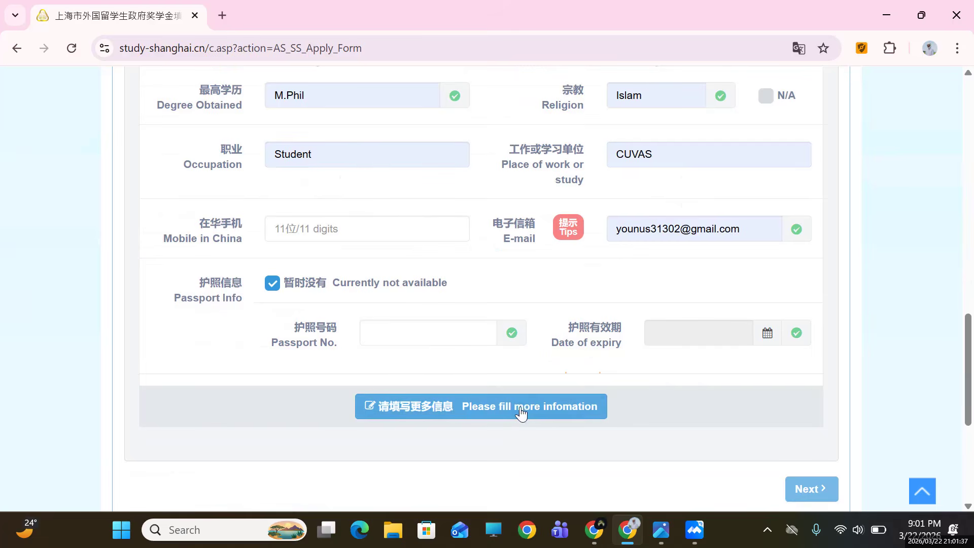
# Submit the basic information, confirm the e-mail address and acknowledge the saved notice.
pyautogui.click(519, 406)
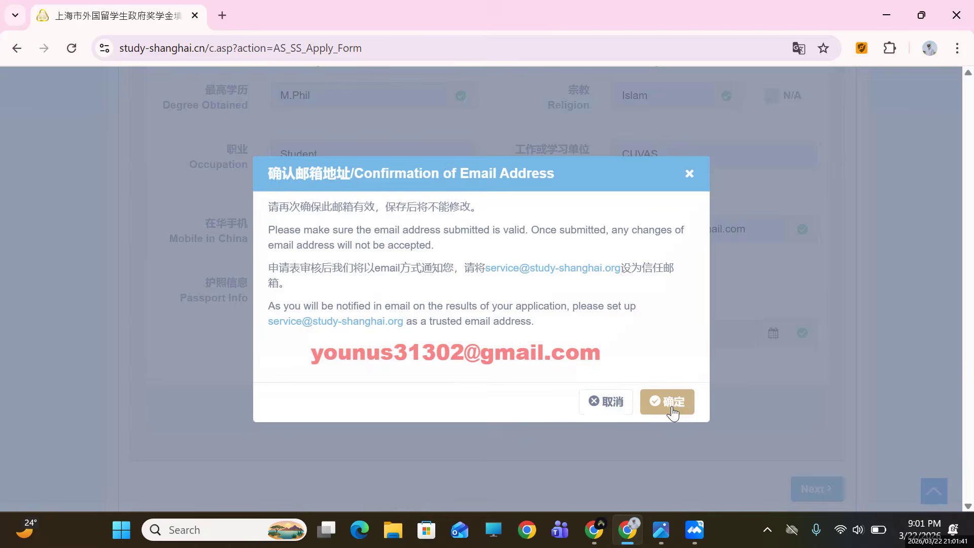
pyautogui.click(668, 401)
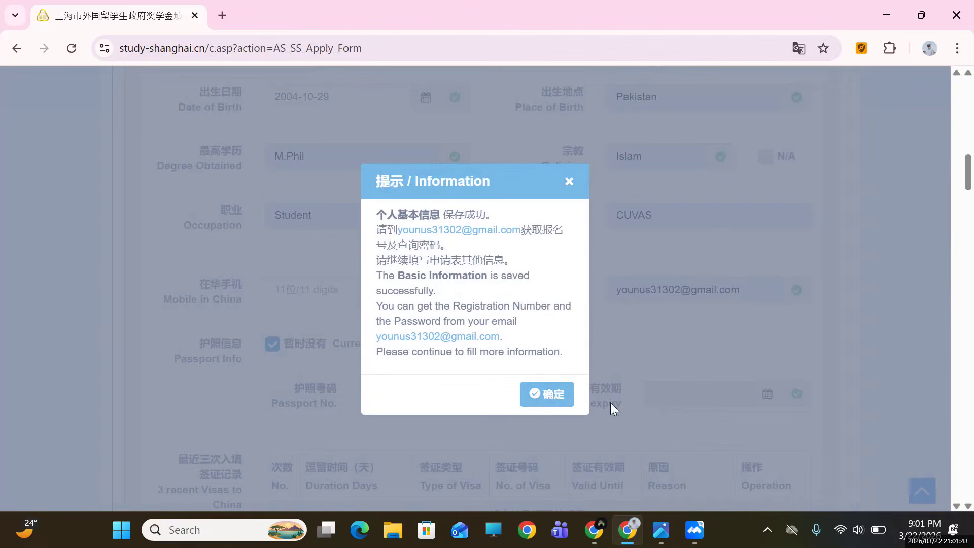
pyautogui.click(547, 395)
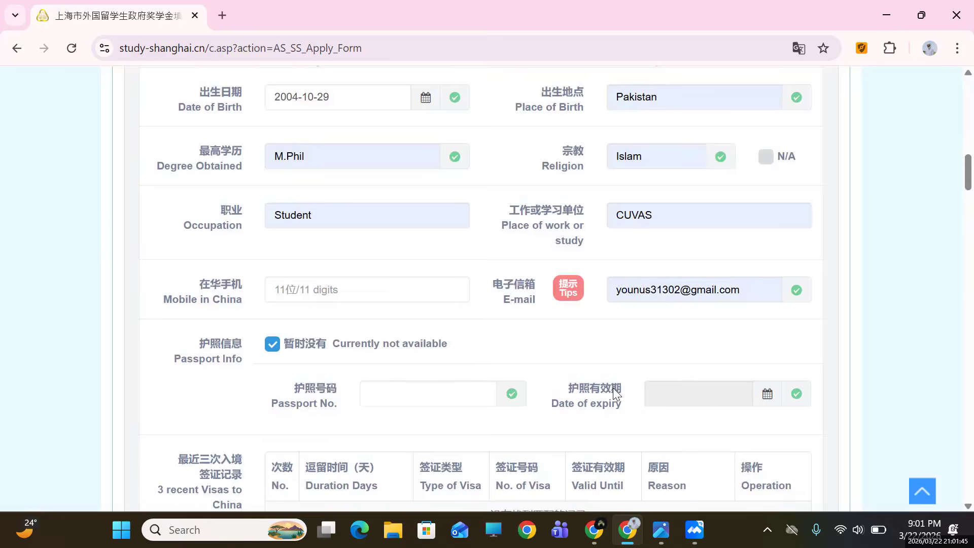
pyautogui.moveTo(969, 172)
pyautogui.mouseDown()
pyautogui.moveTo(970, 201)
pyautogui.moveTo(971, 190)
pyautogui.mouseUp()
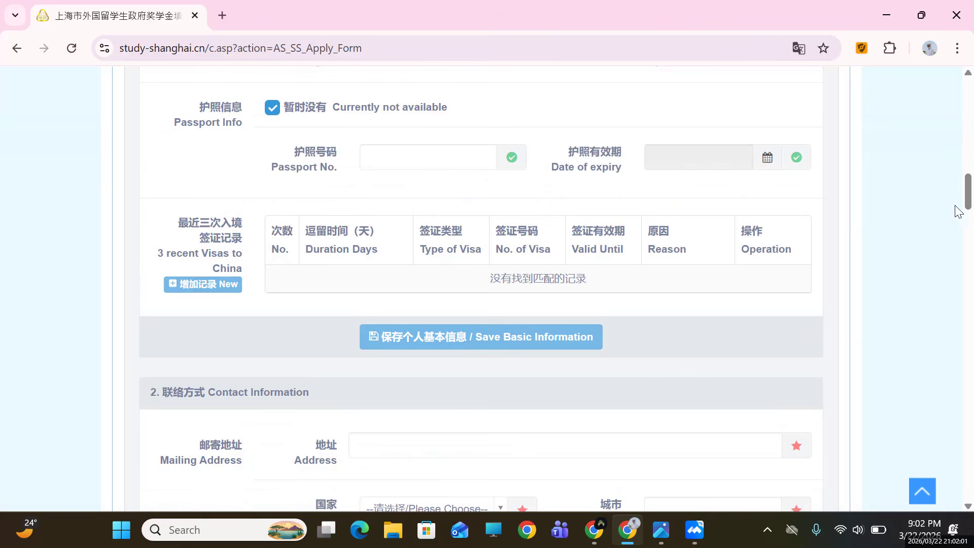
# Fill the mailing address from autofill and set its country to Pakistan.
pyautogui.scroll(-1, 967, 197)
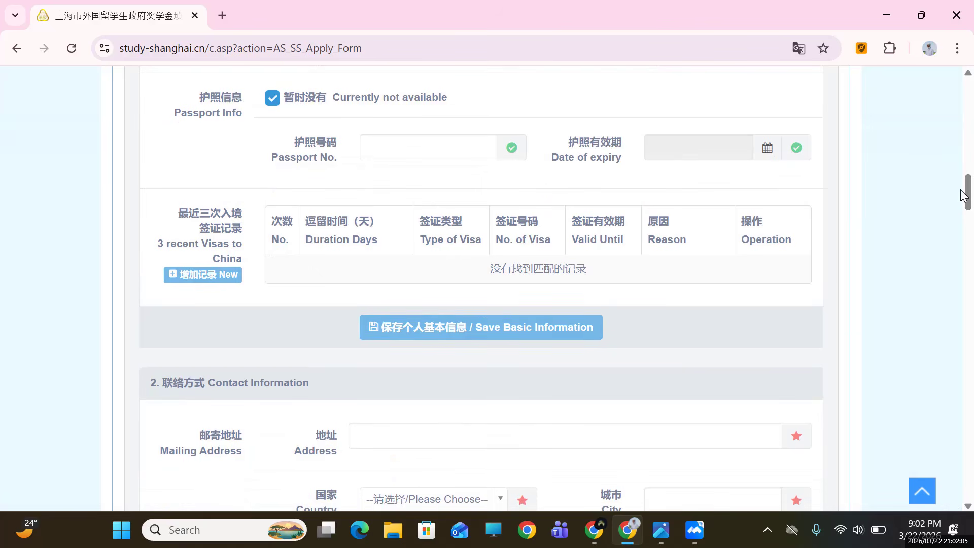
pyautogui.moveTo(968, 195)
pyautogui.mouseDown()
pyautogui.moveTo(968, 221)
pyautogui.moveTo(968, 208)
pyautogui.mouseUp()
pyautogui.click(410, 292)
pyautogui.click(455, 327)
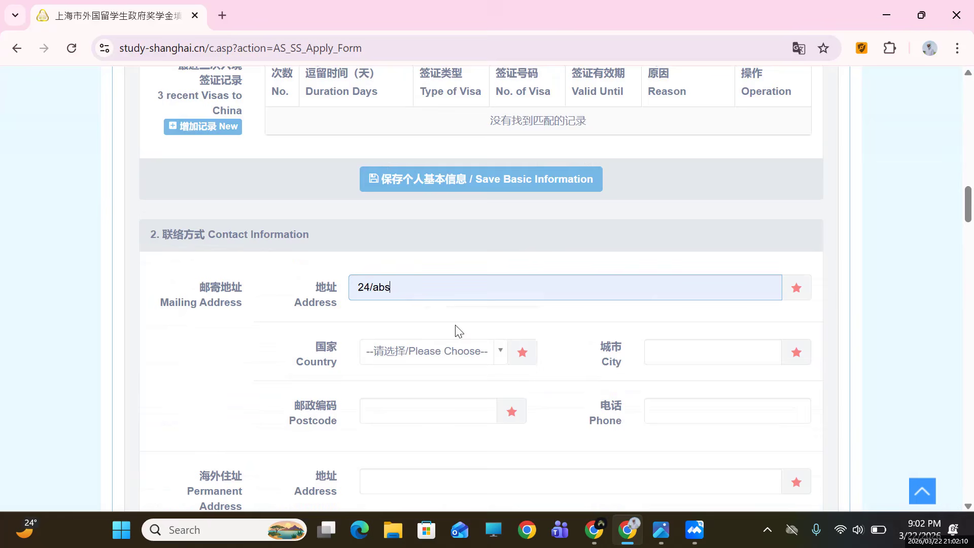
pyautogui.click(487, 355)
pyautogui.write('pak')
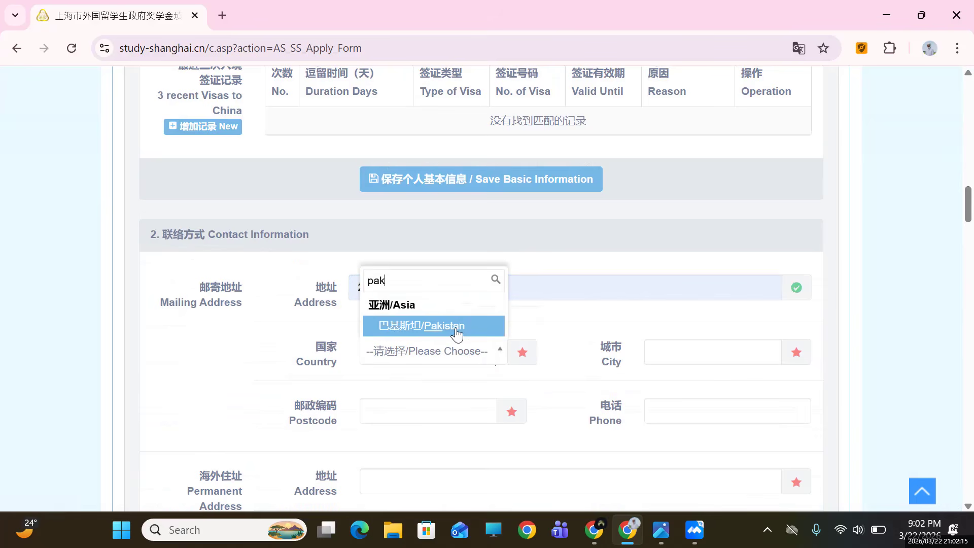
pyautogui.click(458, 334)
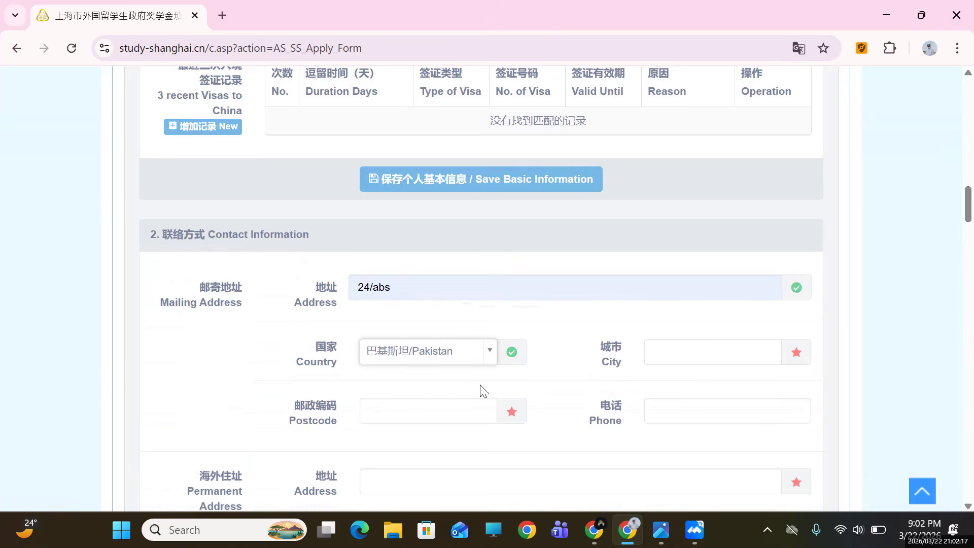
# Fill the mailing city and postcode, then copy the address to the permanent address.
pyautogui.click(693, 359)
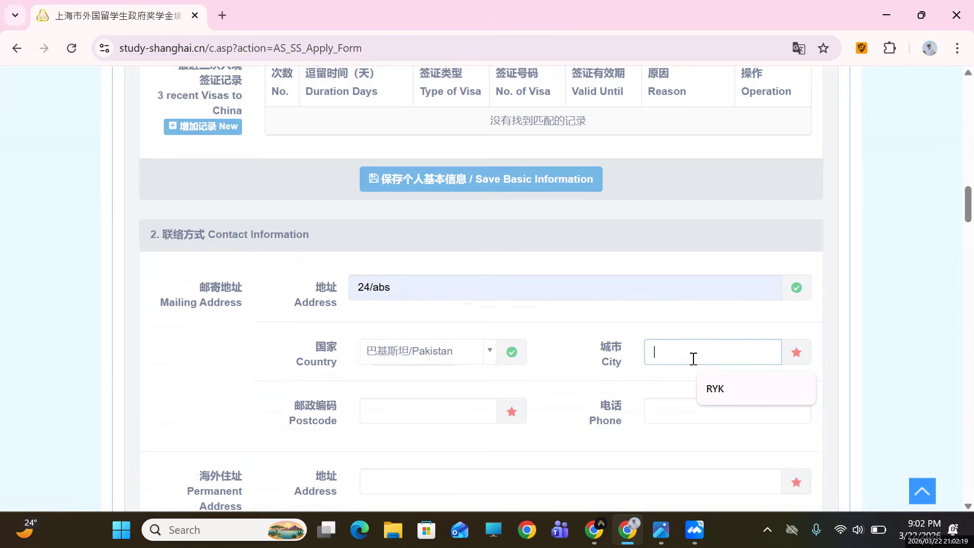
pyautogui.click(718, 391)
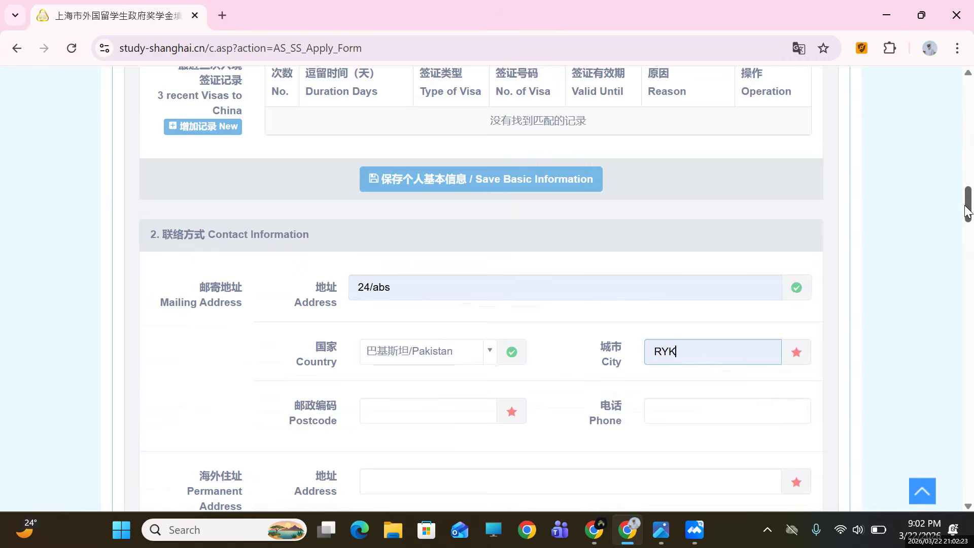
pyautogui.scroll(-3, 967, 213)
pyautogui.click(413, 186)
pyautogui.click(439, 218)
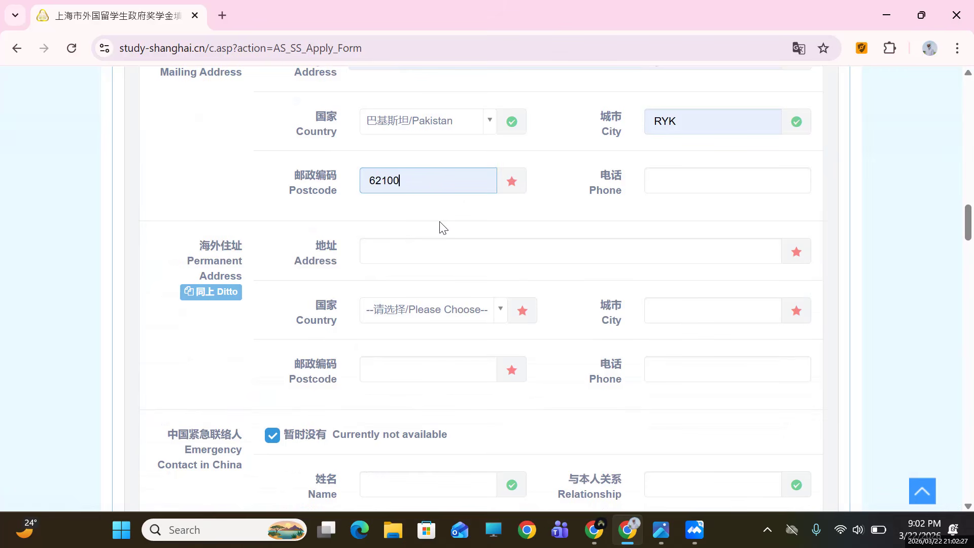
pyautogui.click(669, 181)
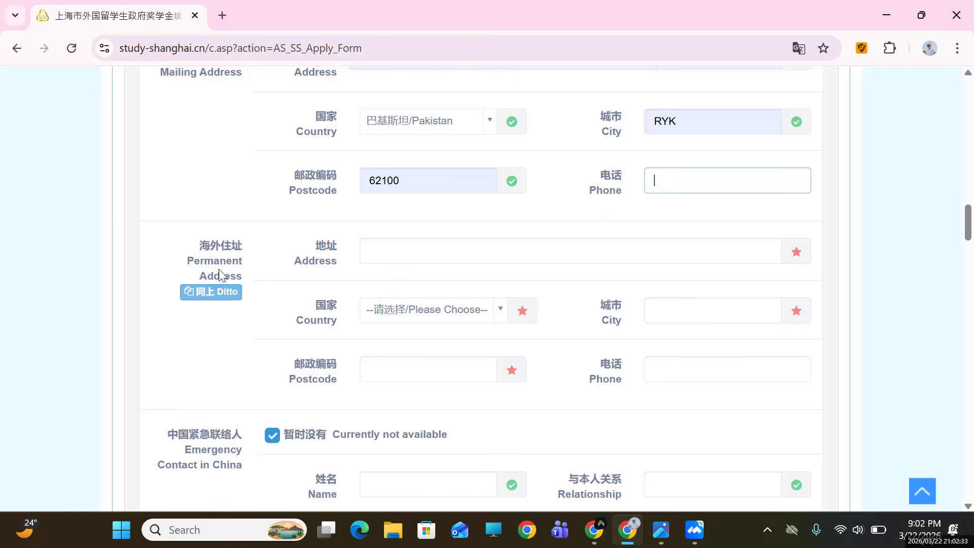
pyautogui.click(226, 294)
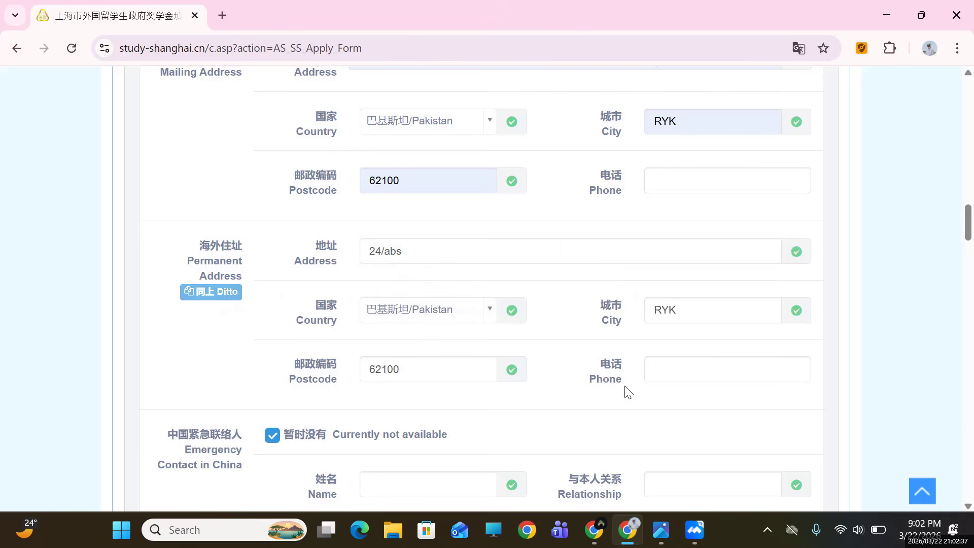
pyautogui.moveTo(968, 227); pyautogui.dragTo(968, 261)
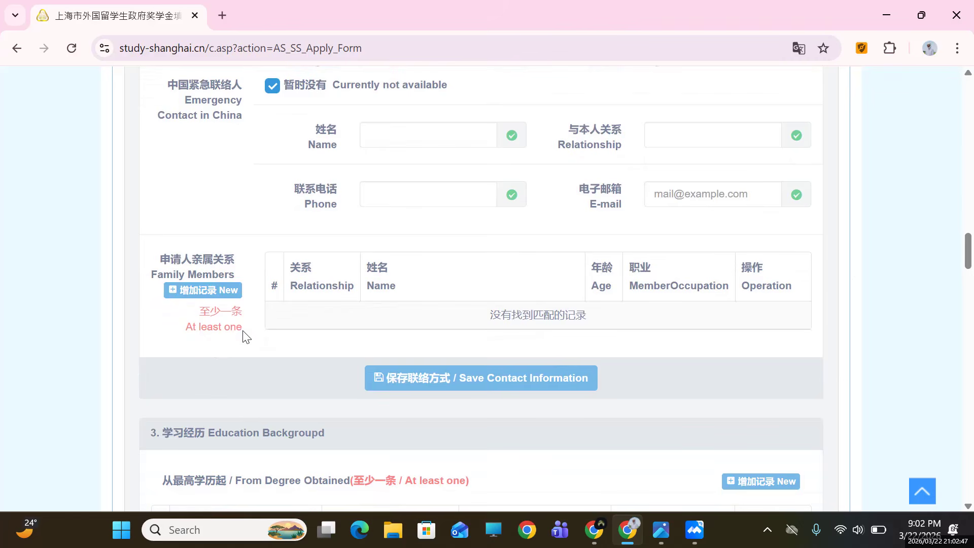
# Add a family member record: Brother, the brother's name, age 40, occupation Teacher.
pyautogui.click(224, 291)
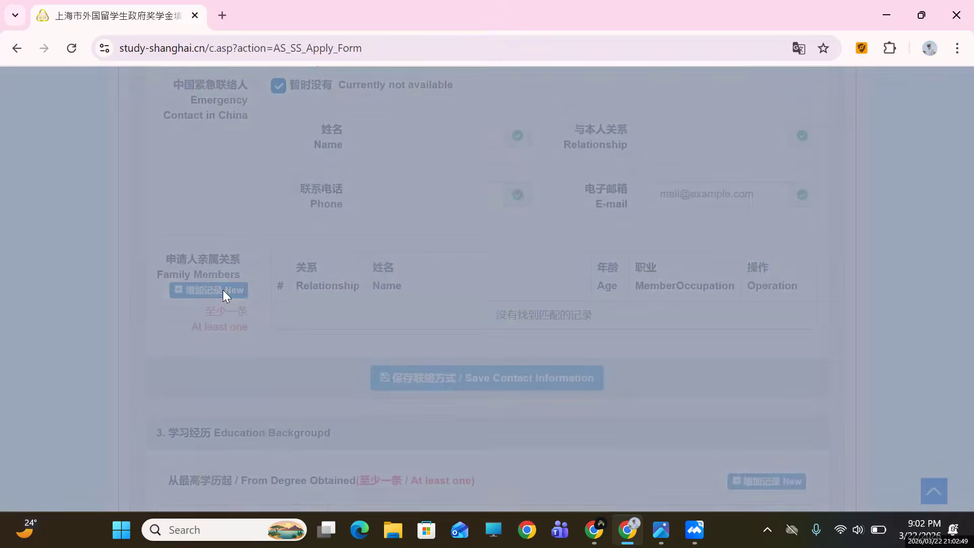
pyautogui.click(363, 207)
pyautogui.click(372, 237)
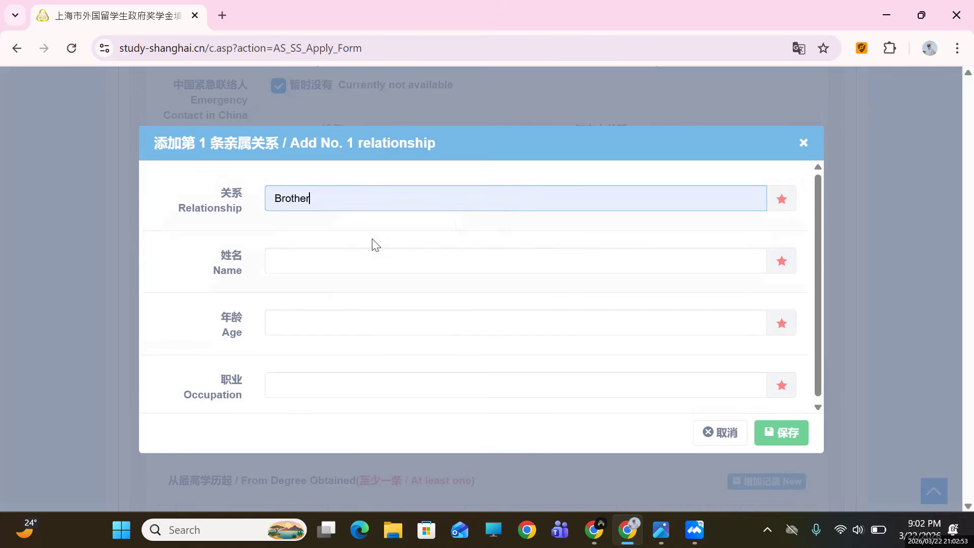
pyautogui.click(350, 265)
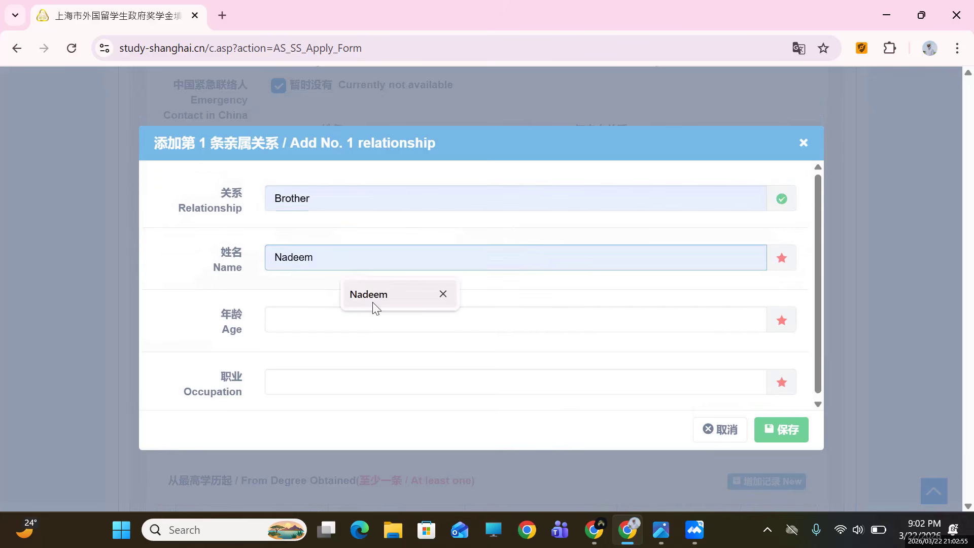
pyautogui.click(374, 306)
pyautogui.click(327, 330)
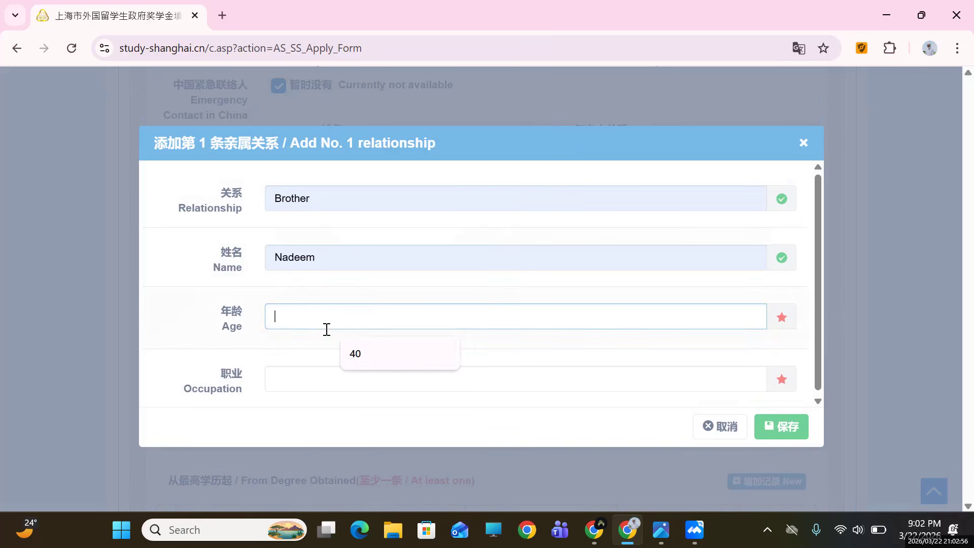
pyautogui.click(360, 355)
pyautogui.click(314, 388)
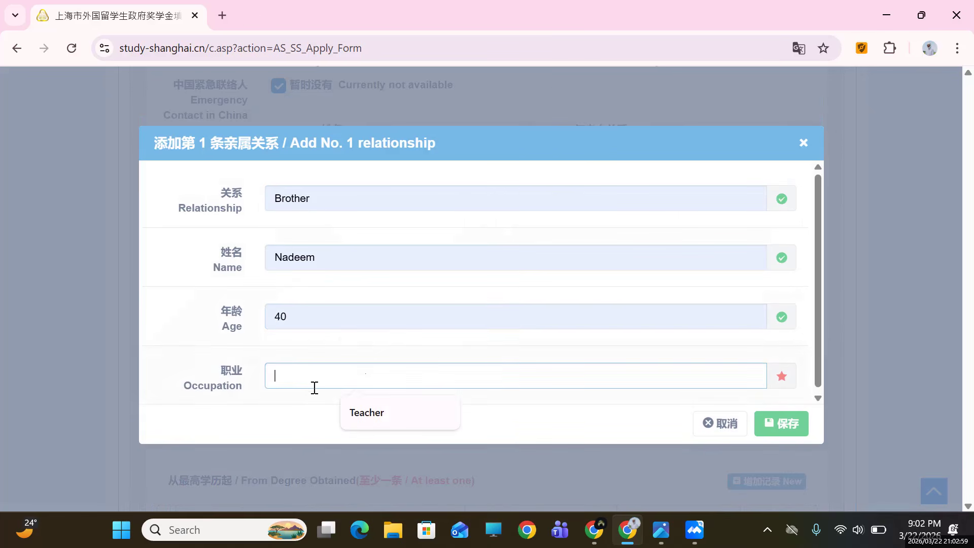
pyautogui.click(350, 415)
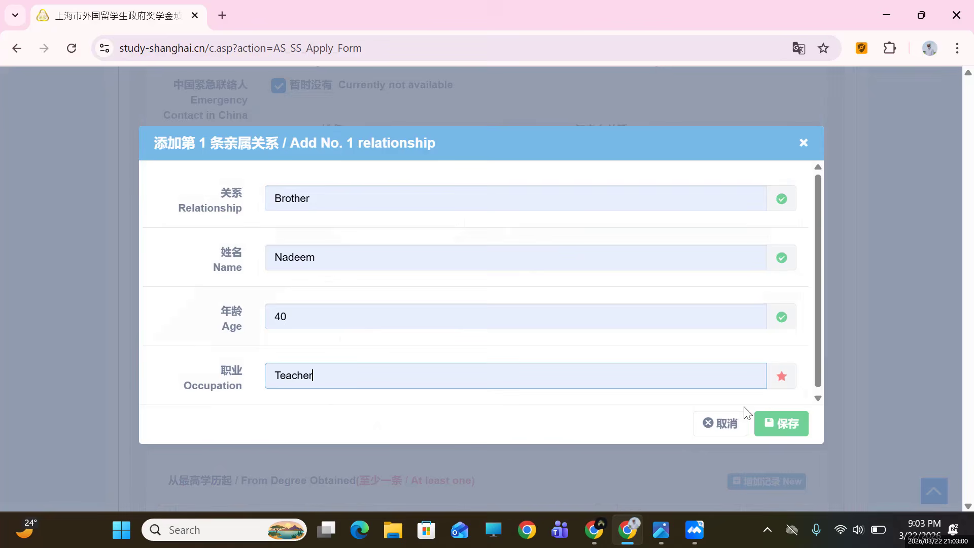
pyautogui.click(789, 430)
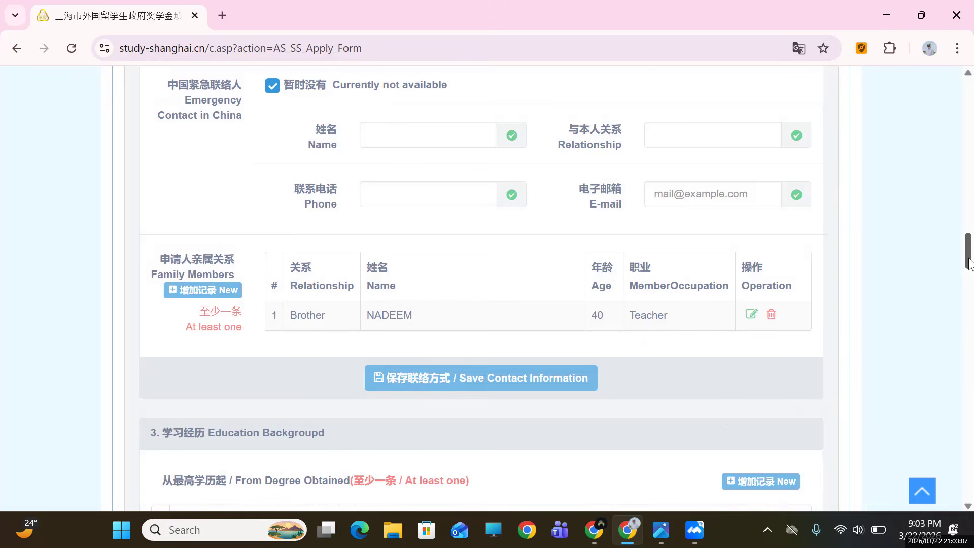
# Save the Contact Information section and acknowledge the success notice.
pyautogui.scroll(-2, 969, 263)
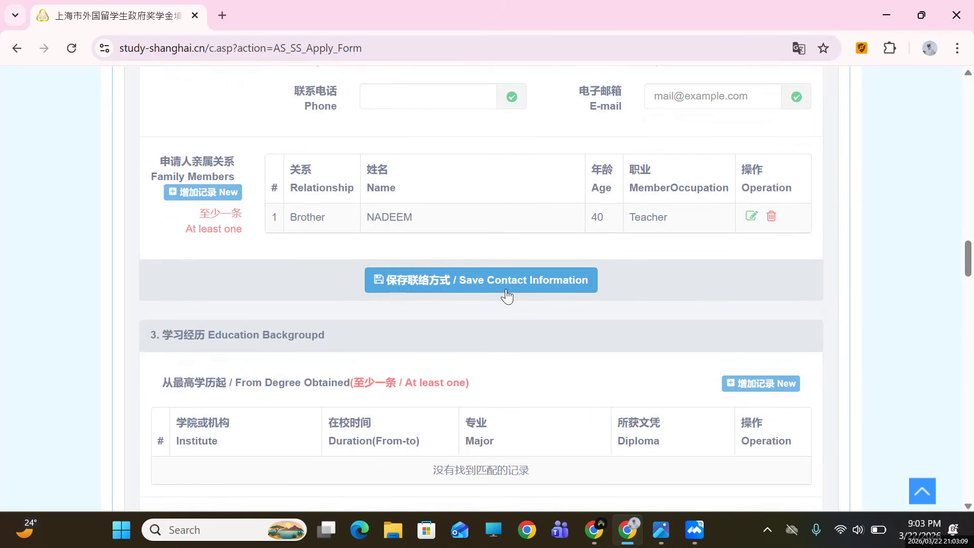
pyautogui.click(510, 285)
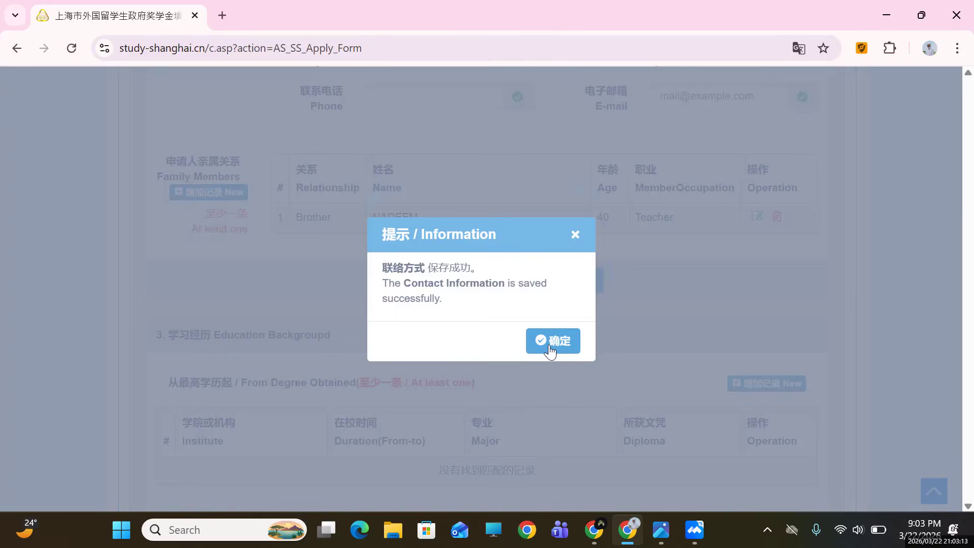
pyautogui.click(550, 350)
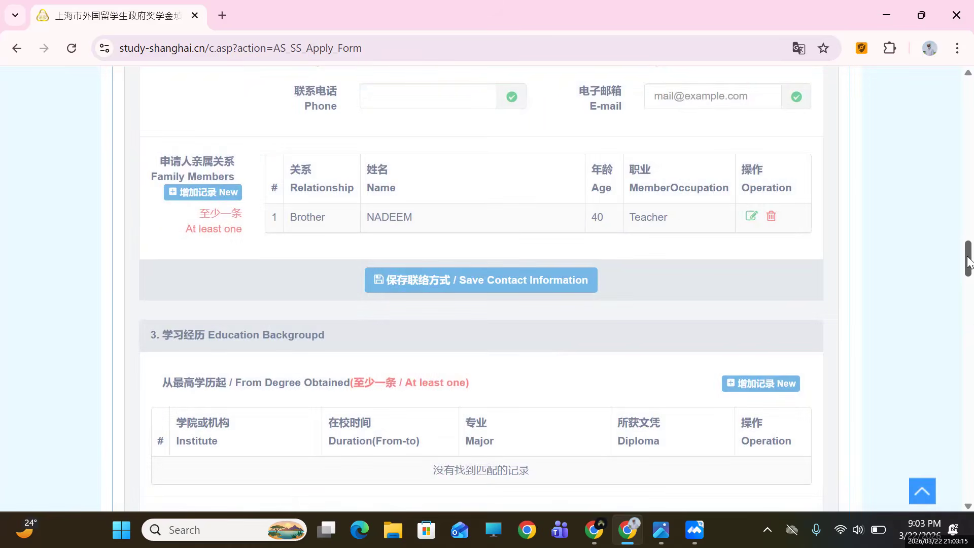
pyautogui.moveTo(968, 261); pyautogui.dragTo(968, 282)
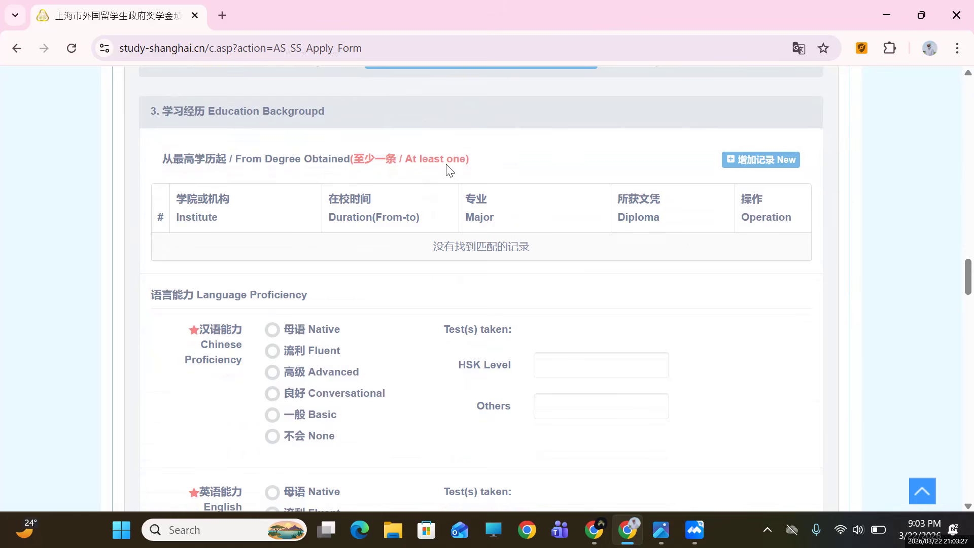
# Add a new education record with Institute Cuvas.
pyautogui.click(780, 161)
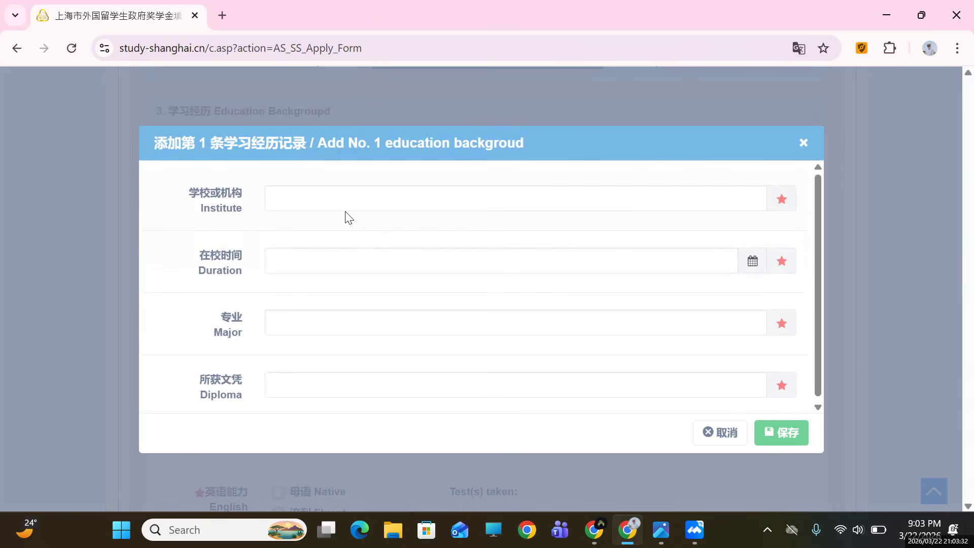
pyautogui.click(312, 202)
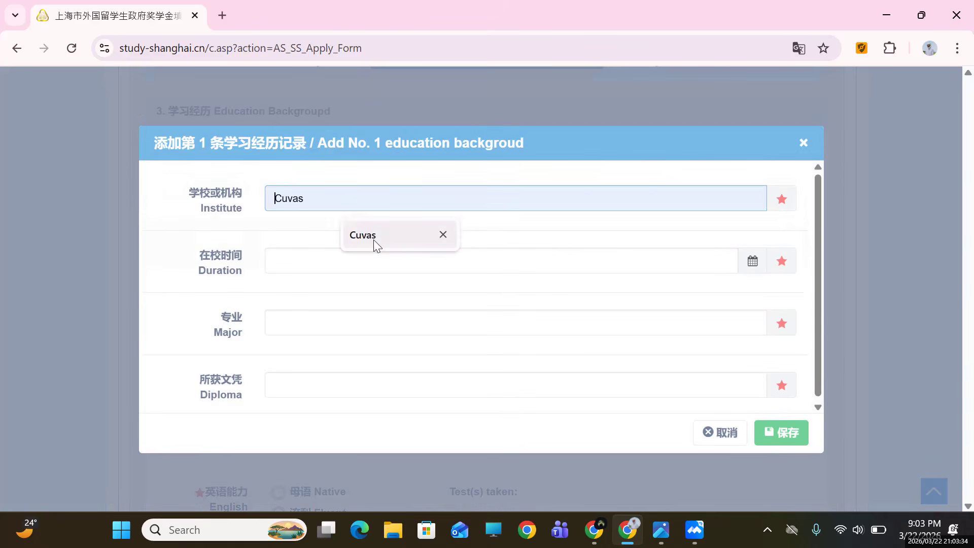
pyautogui.click(373, 239)
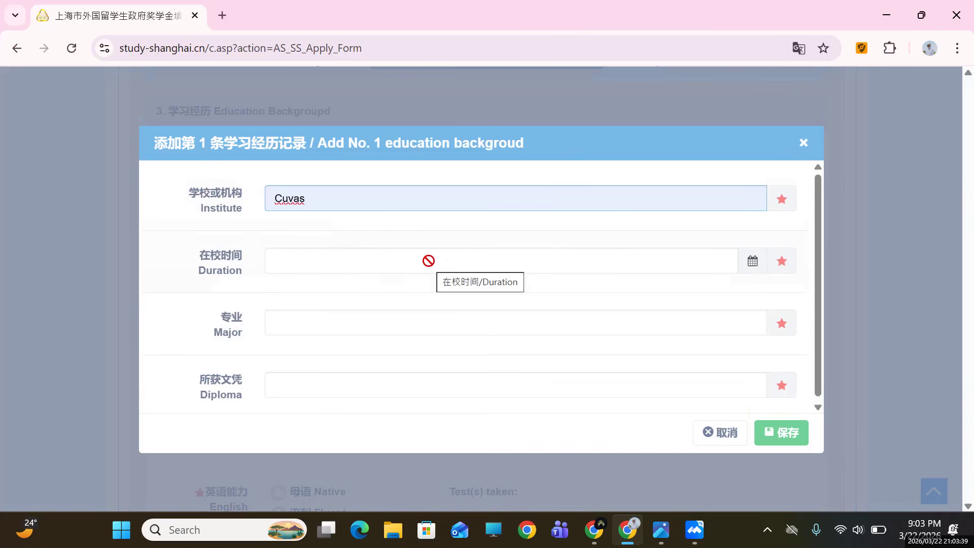
# Set the Duration range to 2026-03-22 ~ 2026-03-22.
pyautogui.click(474, 262)
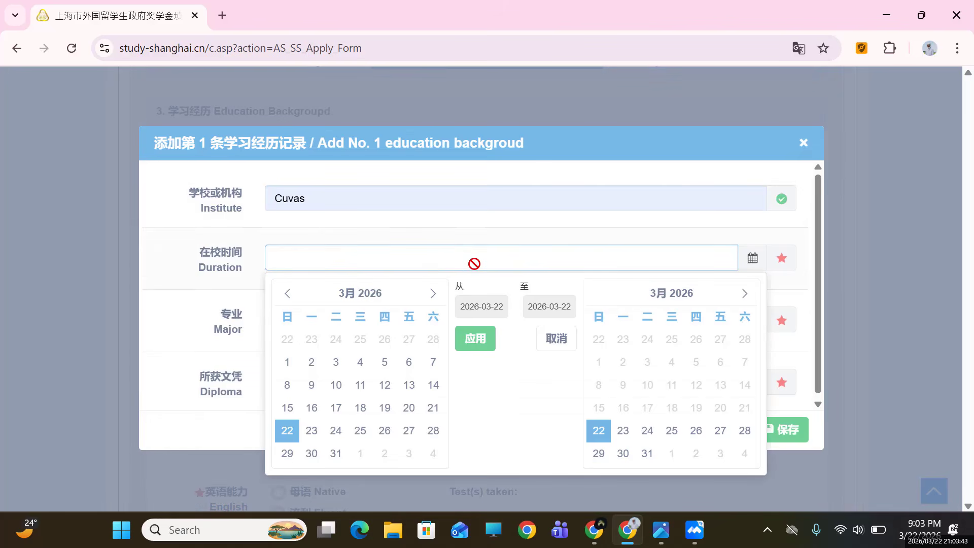
pyautogui.click(288, 294)
pyautogui.click(287, 294)
pyautogui.click(288, 293)
pyautogui.click(287, 294)
pyautogui.click(287, 293)
pyautogui.click(287, 294)
pyautogui.click(288, 293)
pyautogui.click(287, 294)
pyautogui.click(288, 294)
pyautogui.click(288, 294)
pyautogui.click(287, 294)
pyautogui.click(288, 293)
pyautogui.click(287, 294)
pyautogui.click(287, 293)
pyautogui.click(288, 293)
pyautogui.click(287, 293)
pyautogui.click(287, 294)
pyautogui.click(288, 294)
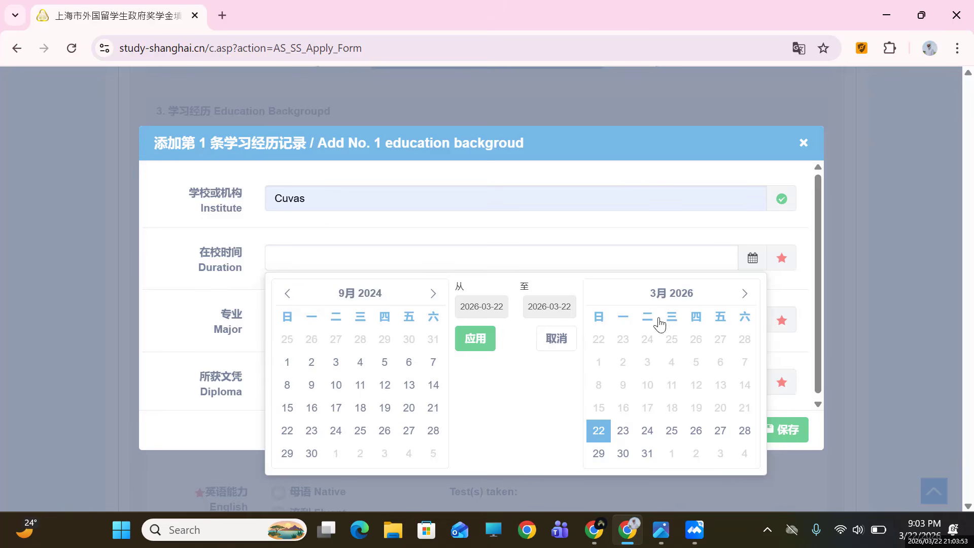
pyautogui.click(558, 341)
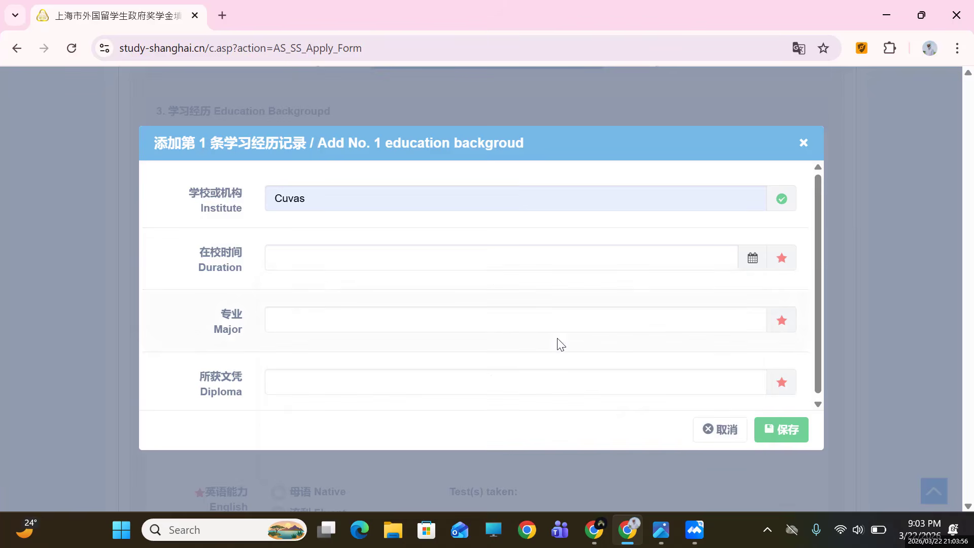
pyautogui.click(754, 267)
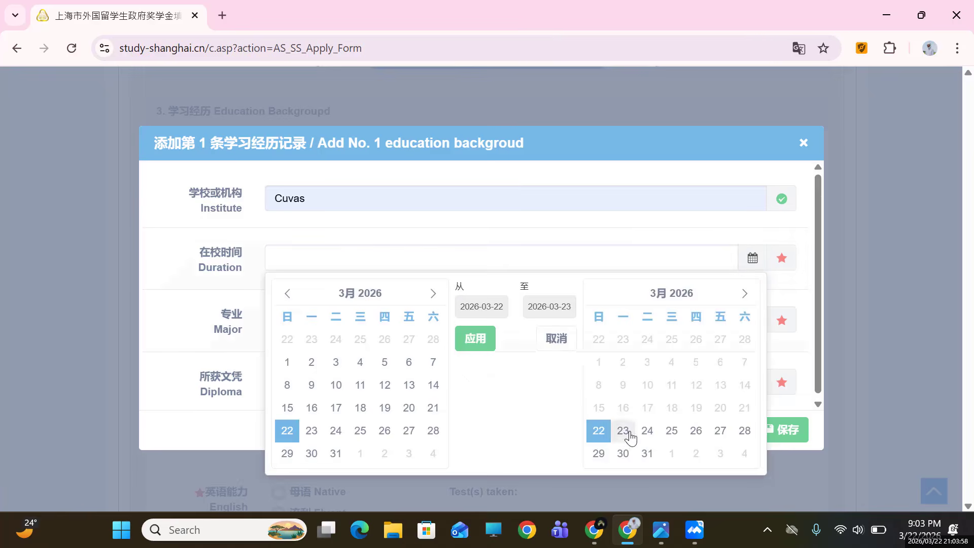
pyautogui.click(485, 347)
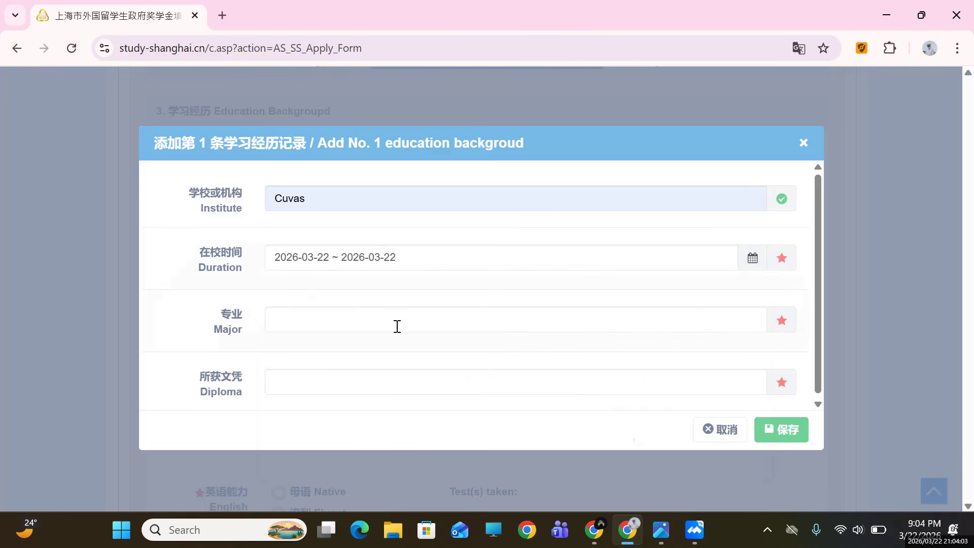
# Fill Major Zoology and Diploma Zoology Mphil, then save the record.
pyautogui.click(342, 328)
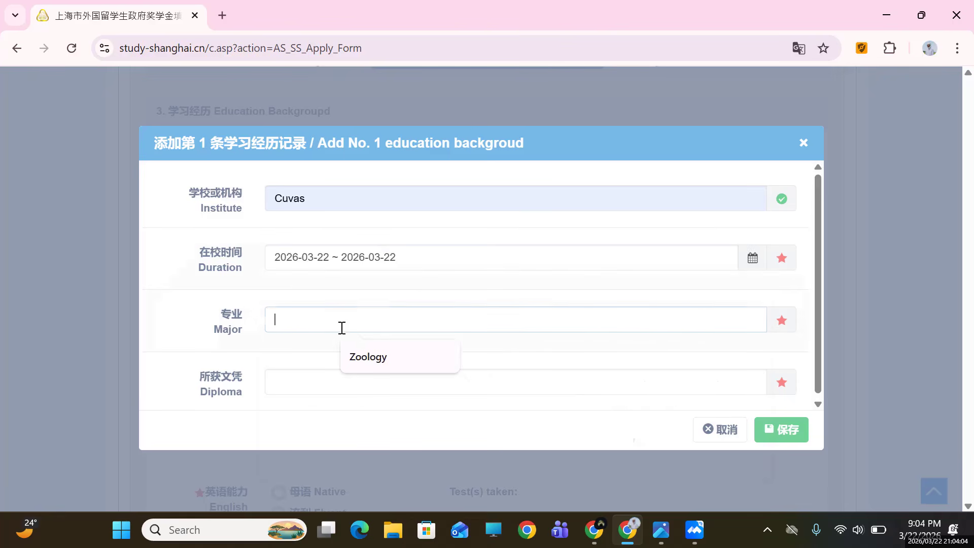
pyautogui.click(366, 364)
pyautogui.click(341, 386)
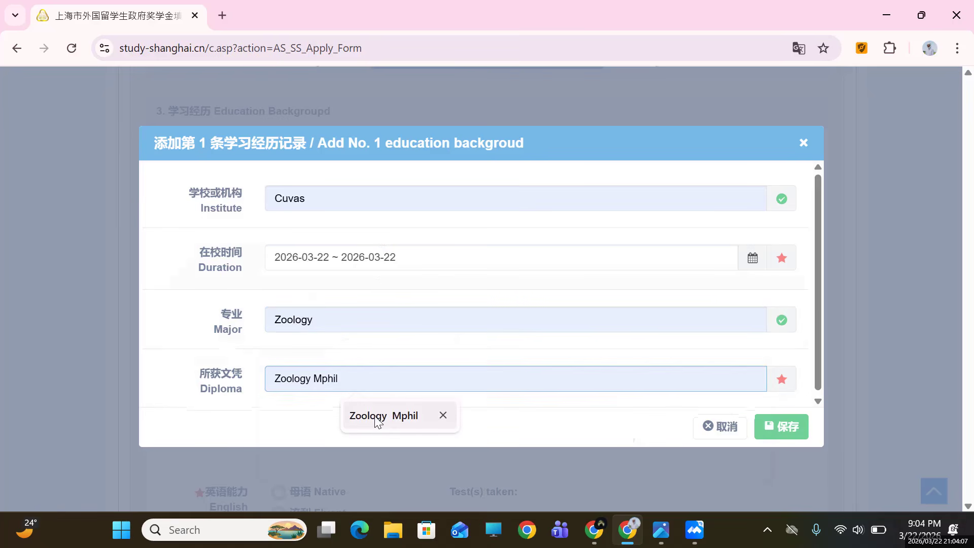
pyautogui.click(399, 422)
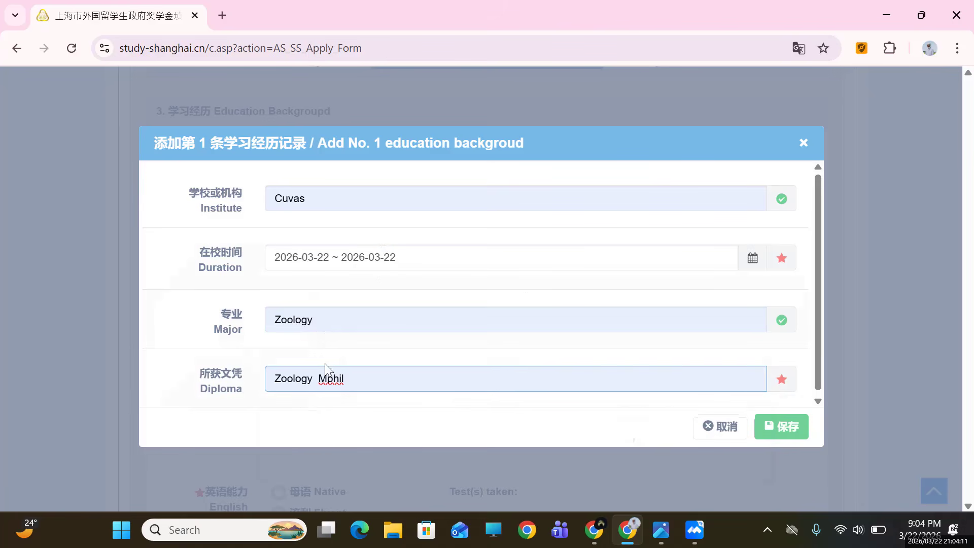
pyautogui.click(789, 430)
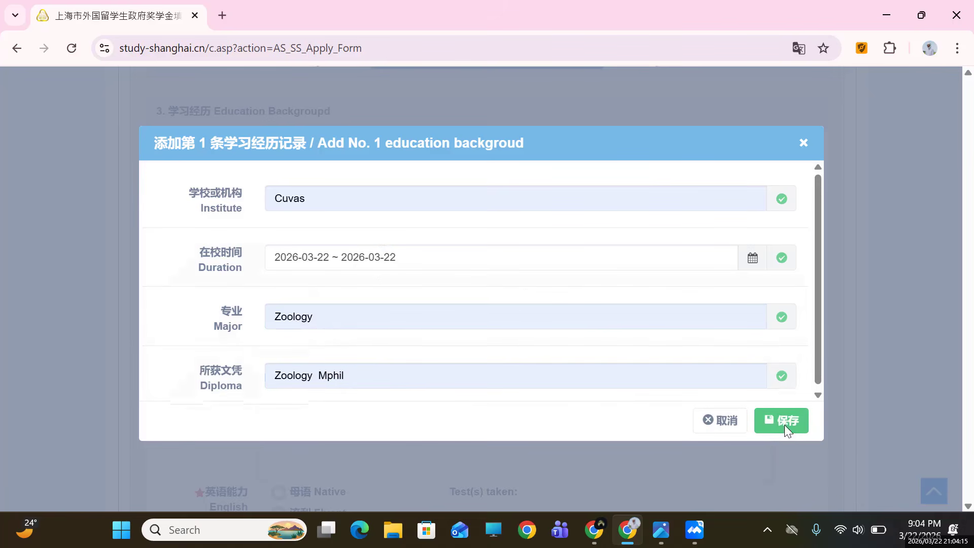
pyautogui.click(785, 426)
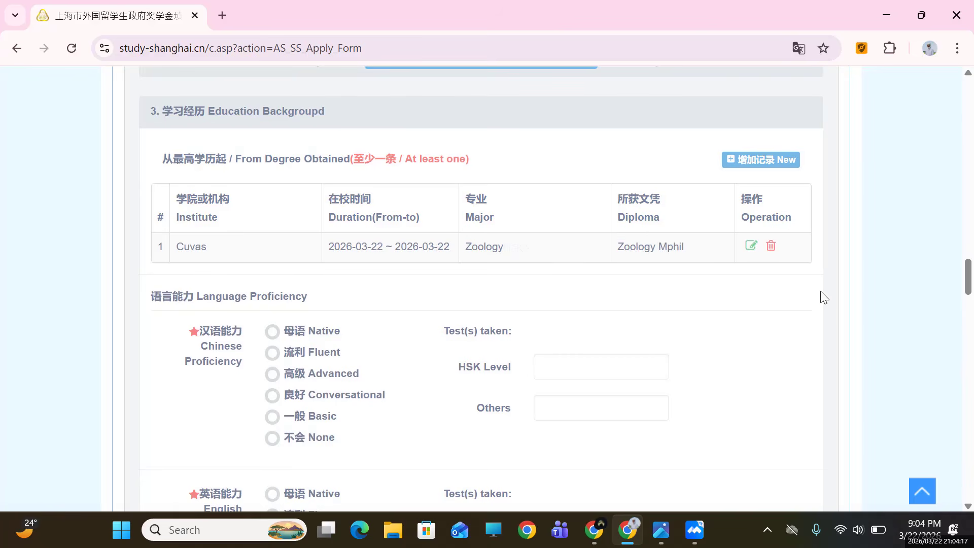
# Set Chinese proficiency to None, English to Advanced, and learning in English to Yes.
pyautogui.moveTo(969, 281); pyautogui.dragTo(970, 292)
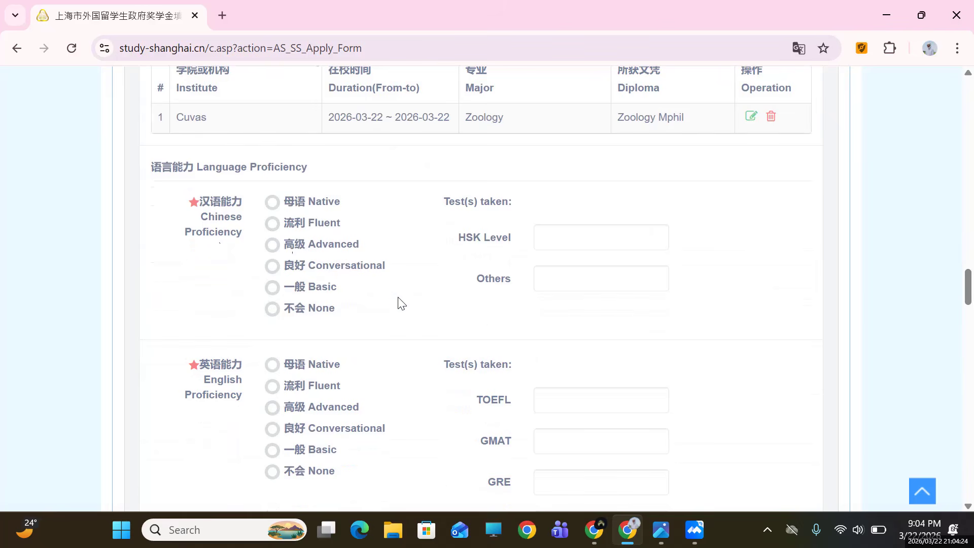
pyautogui.click(271, 311)
pyautogui.moveTo(968, 294); pyautogui.dragTo(968, 305)
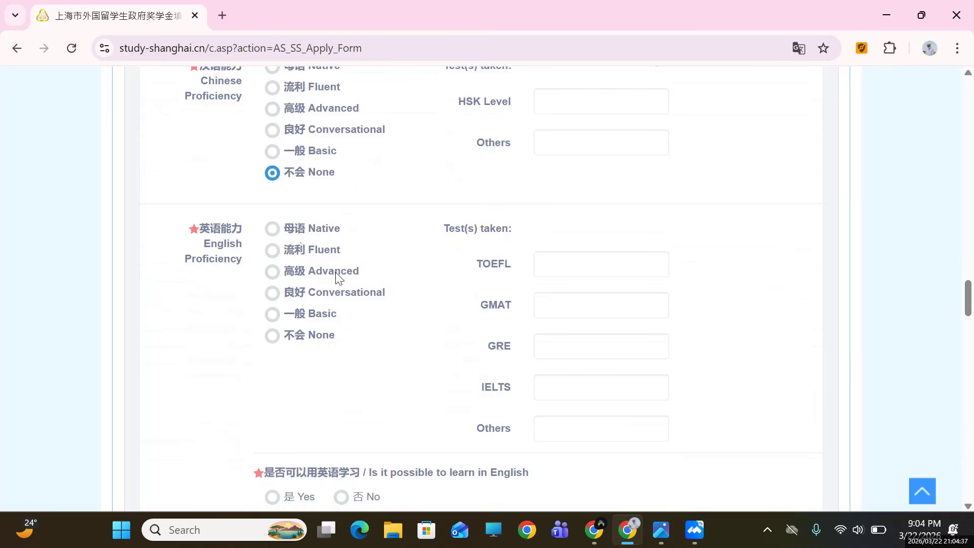
pyautogui.click(273, 274)
pyautogui.scroll(-3, 969, 303)
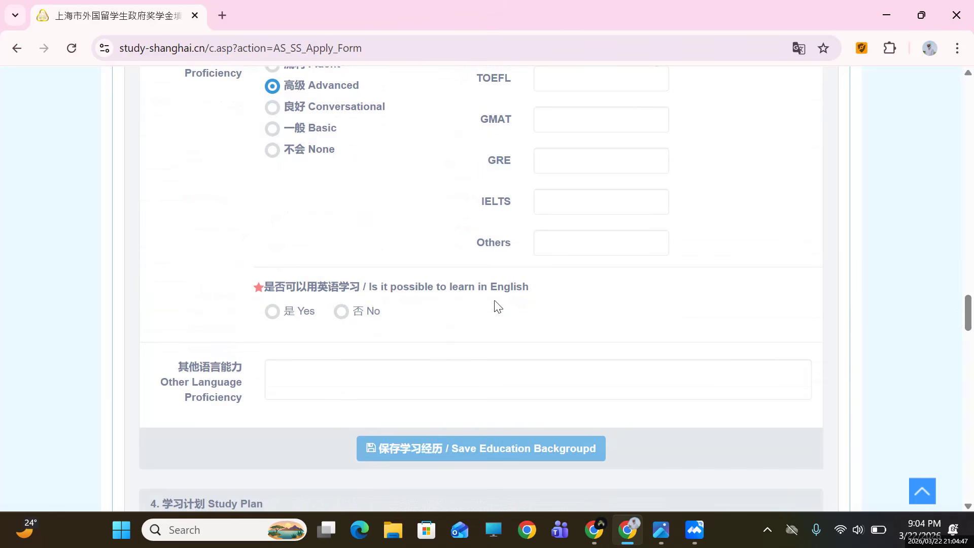
pyautogui.click(272, 313)
# Leave other language proficiency empty and save the Education Background section.
pyautogui.moveTo(969, 323); pyautogui.dragTo(968, 332)
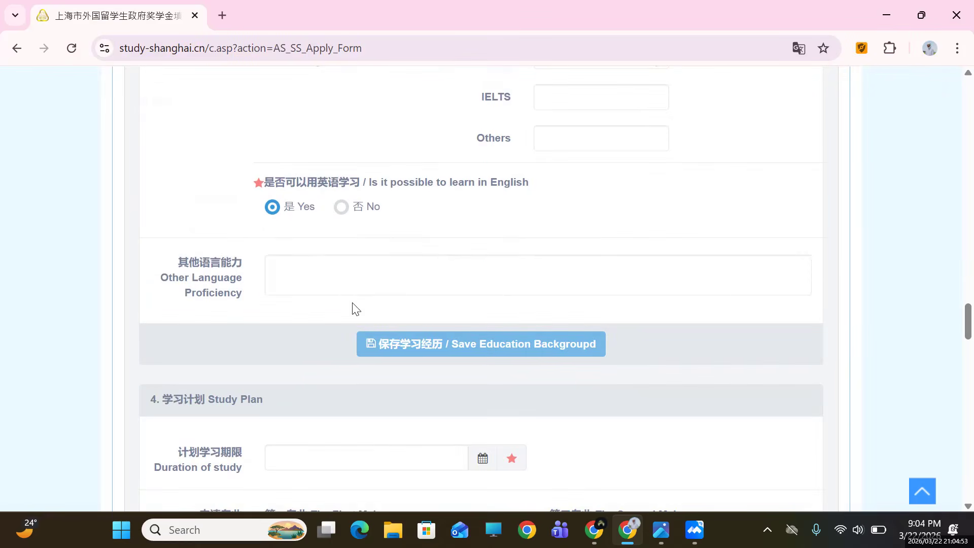
pyautogui.click(330, 277)
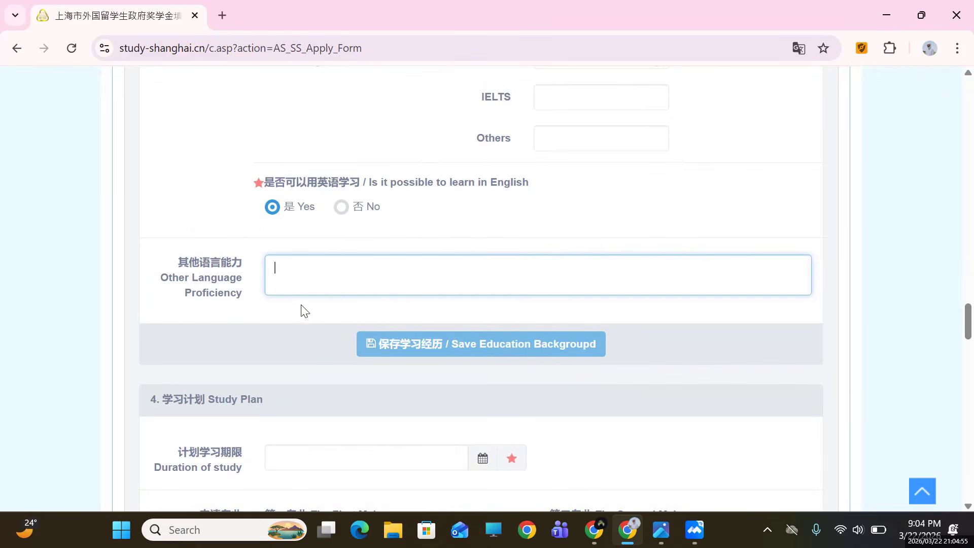
pyautogui.click(822, 316)
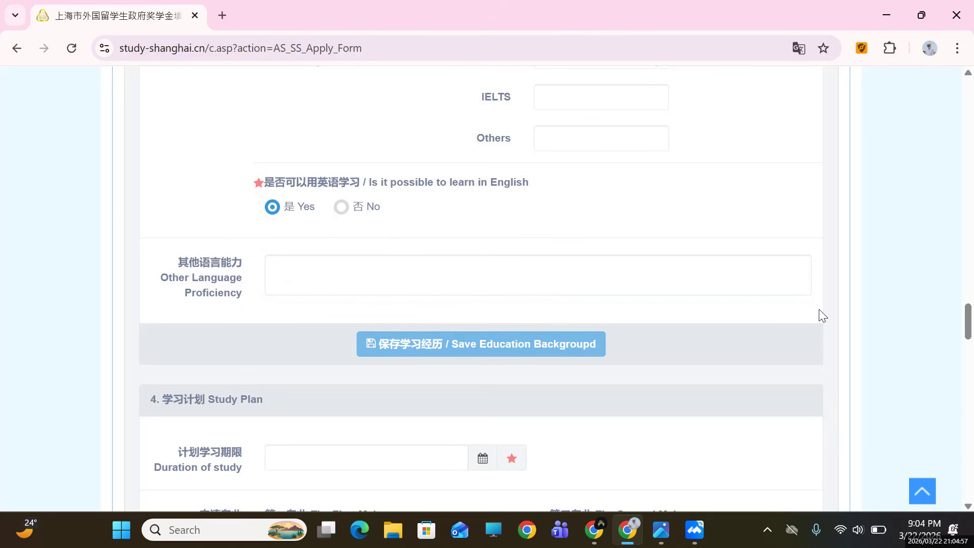
pyautogui.click(503, 347)
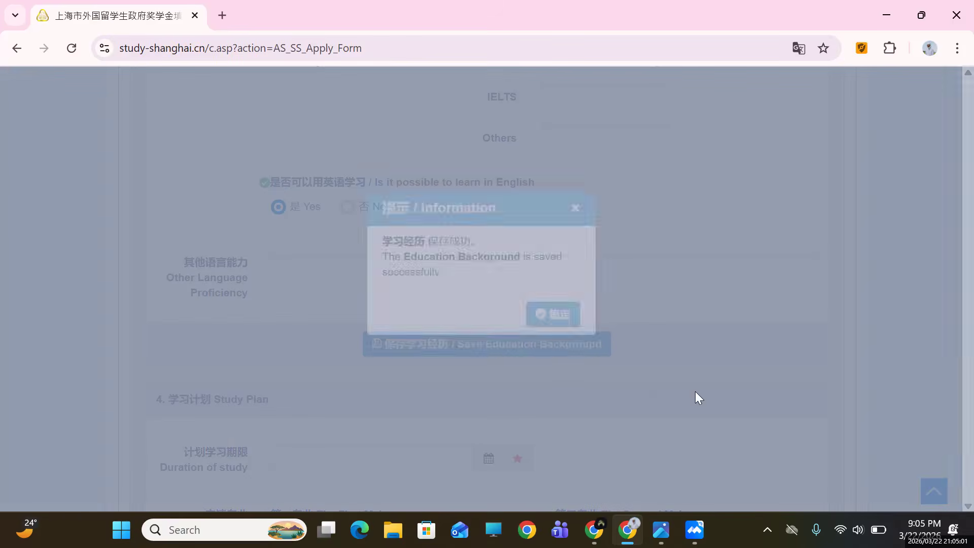
pyautogui.click(559, 350)
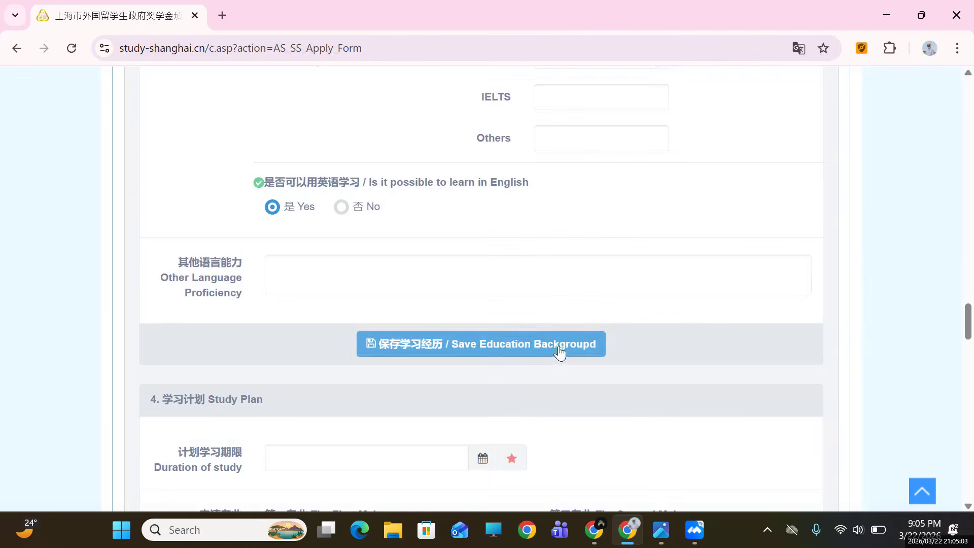
# Open the Duration of study calendar and browse the start month back to late 2024 and forward again.
pyautogui.scroll(-4, 760, 304)
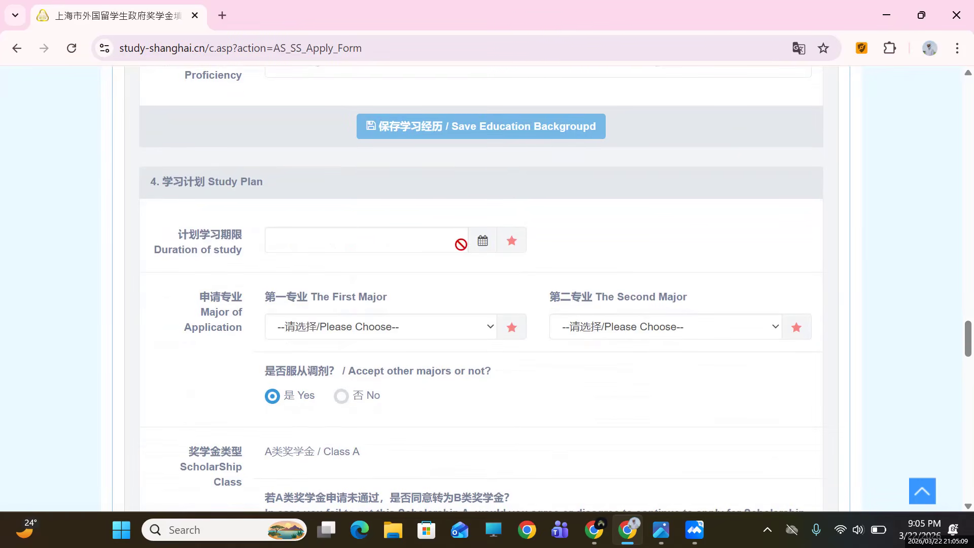
pyautogui.click(484, 245)
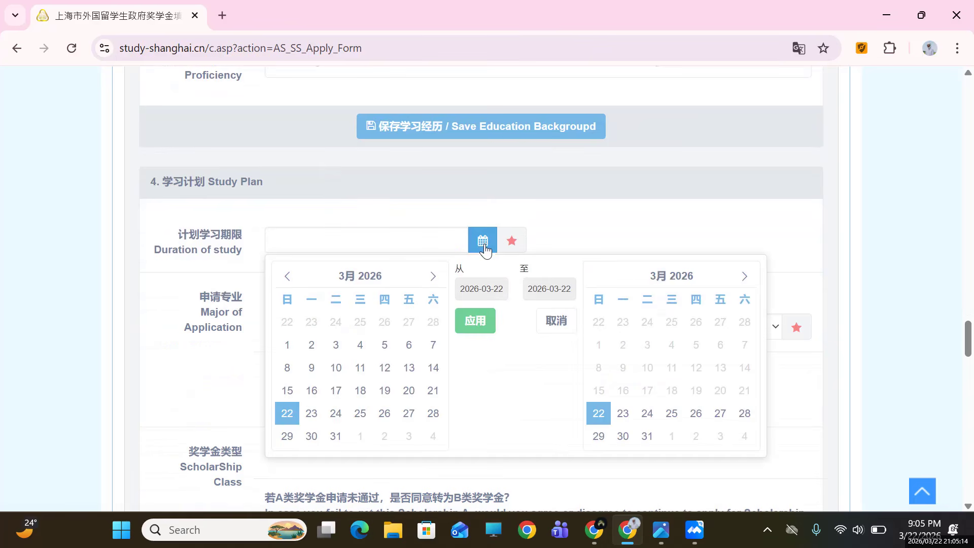
pyautogui.click(287, 276)
pyautogui.click(287, 276)
pyautogui.click(287, 276)
pyautogui.click(287, 276)
pyautogui.click(287, 276)
pyautogui.click(287, 276)
pyautogui.click(287, 276)
pyautogui.click(287, 276)
pyautogui.click(288, 277)
pyautogui.click(288, 277)
pyautogui.click(287, 277)
pyautogui.click(289, 284)
pyautogui.click(289, 284)
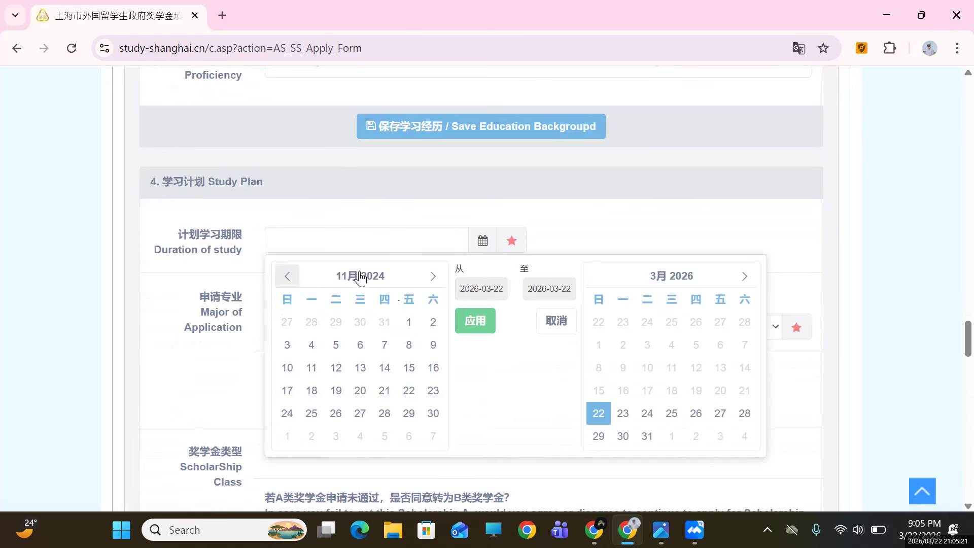
pyautogui.click(435, 283)
pyautogui.doubleClick(435, 283)
pyautogui.click(434, 283)
pyautogui.click(434, 282)
pyautogui.click(434, 283)
pyautogui.click(434, 283)
pyautogui.click(434, 283)
pyautogui.click(434, 283)
pyautogui.click(434, 283)
pyautogui.click(434, 283)
pyautogui.click(434, 283)
pyautogui.click(434, 283)
pyautogui.click(434, 283)
pyautogui.click(434, 283)
pyautogui.click(434, 283)
pyautogui.click(434, 283)
pyautogui.click(434, 283)
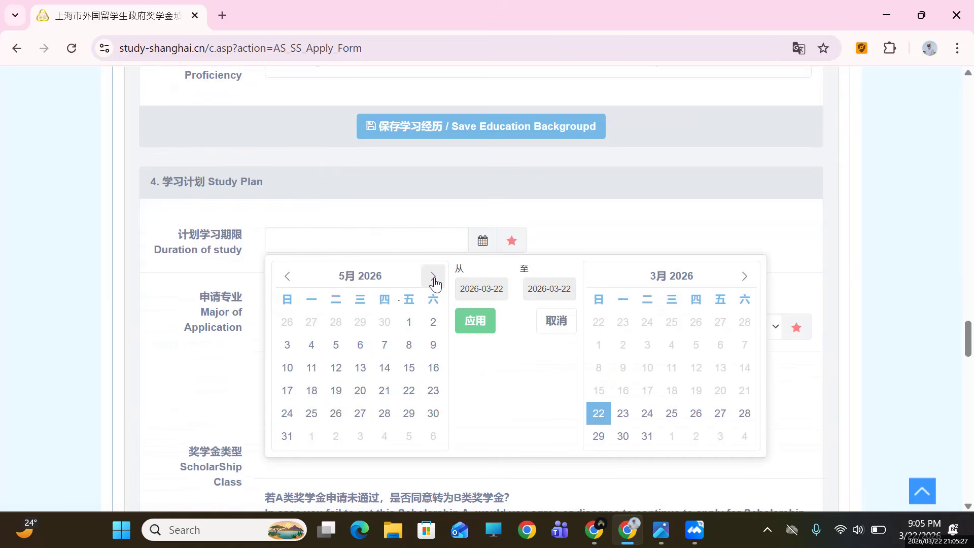
# Advance the end month through 2028 and apply the range 2026-03-22 ~ 2026-03-22.
pyautogui.doubleClick(744, 277)
pyautogui.click(744, 276)
pyautogui.doubleClick(744, 276)
pyautogui.doubleClick(744, 277)
pyautogui.click(744, 276)
pyautogui.doubleClick(744, 276)
pyautogui.click(743, 277)
pyautogui.doubleClick(744, 277)
pyautogui.click(744, 276)
pyautogui.doubleClick(744, 276)
pyautogui.click(744, 276)
pyautogui.doubleClick(744, 277)
pyautogui.click(744, 277)
pyautogui.doubleClick(744, 276)
pyautogui.click(744, 276)
pyautogui.doubleClick(744, 277)
pyautogui.doubleClick(744, 277)
pyautogui.click(744, 276)
pyautogui.doubleClick(744, 276)
pyautogui.click(744, 276)
pyautogui.doubleClick(744, 276)
pyautogui.doubleClick(744, 276)
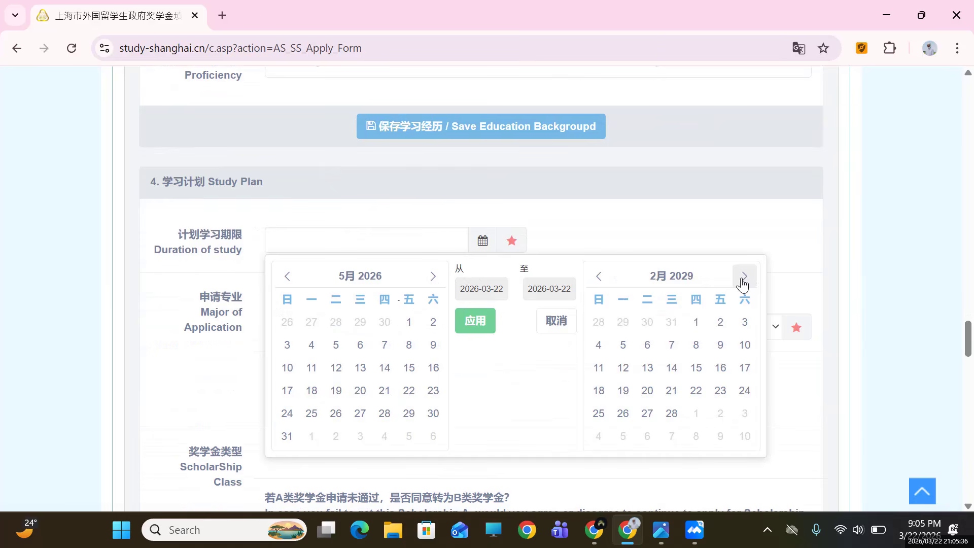
pyautogui.click(477, 328)
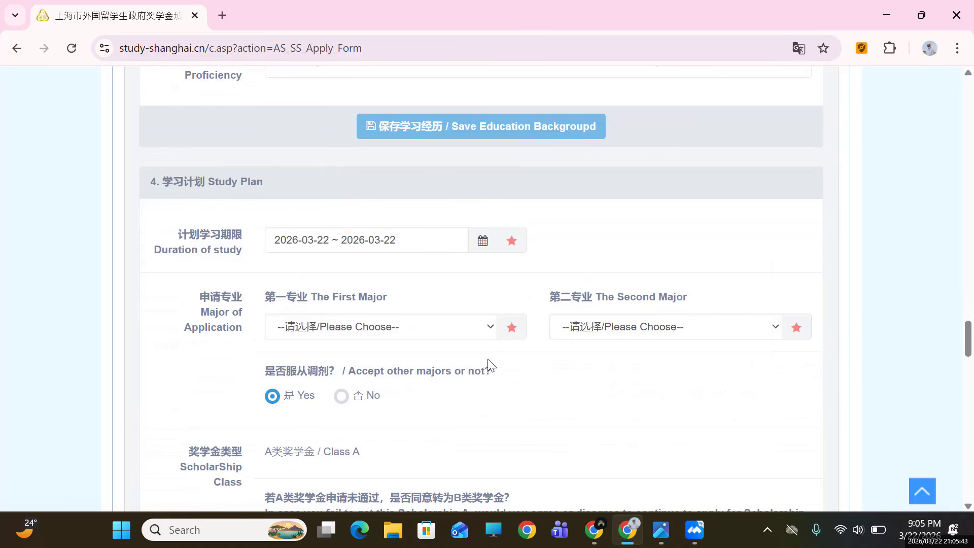
# Choose 社会学/Sociology as the first major.
pyautogui.click(455, 336)
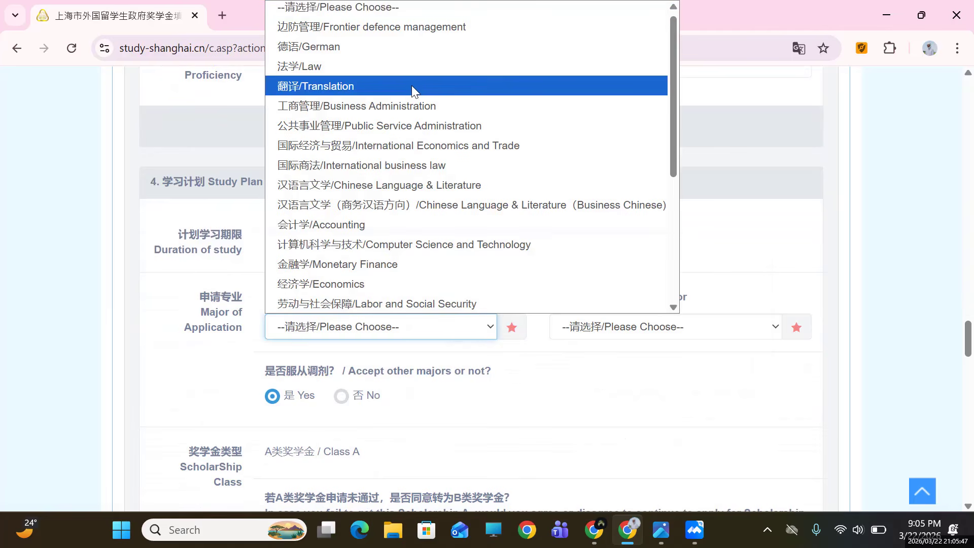
pyautogui.scroll(-1, 412, 85)
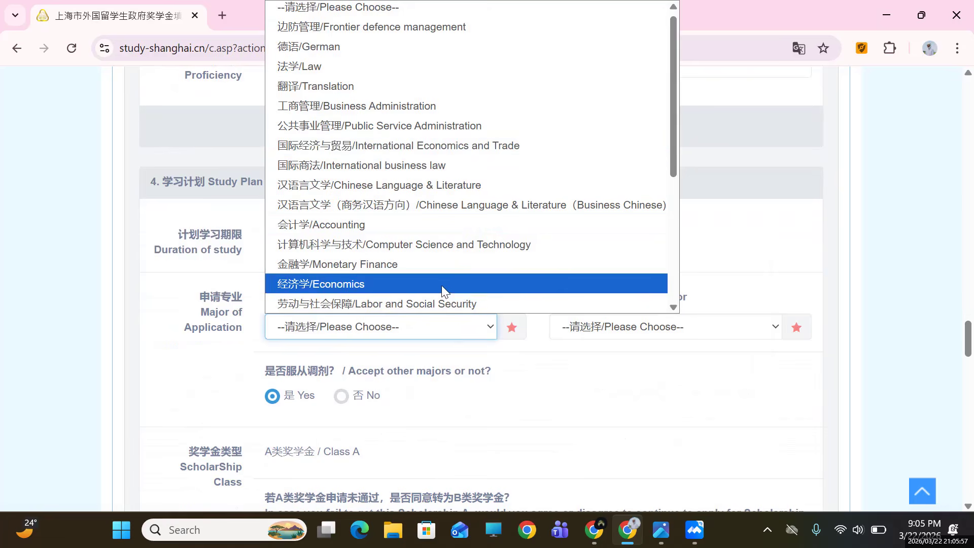
pyautogui.moveTo(670, 139); pyautogui.dragTo(667, 248)
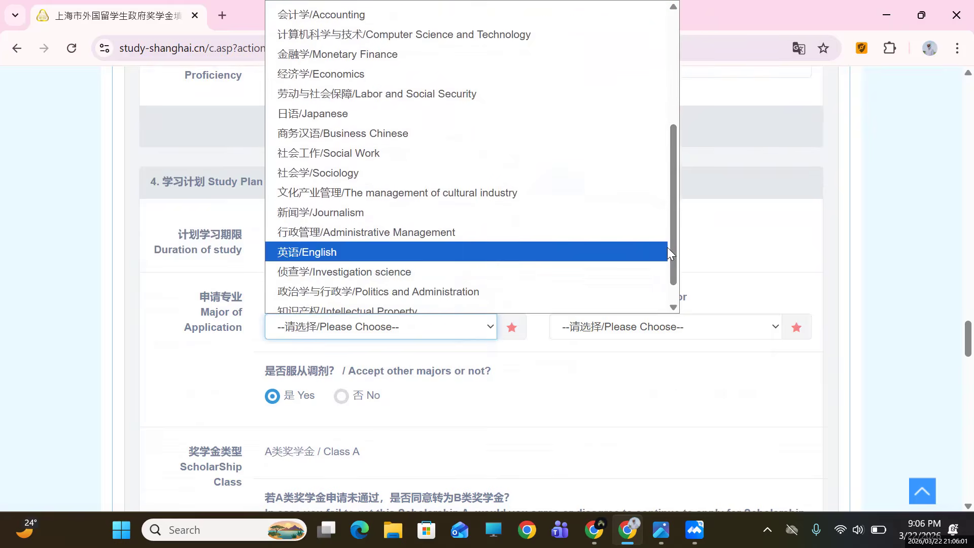
pyautogui.click(350, 173)
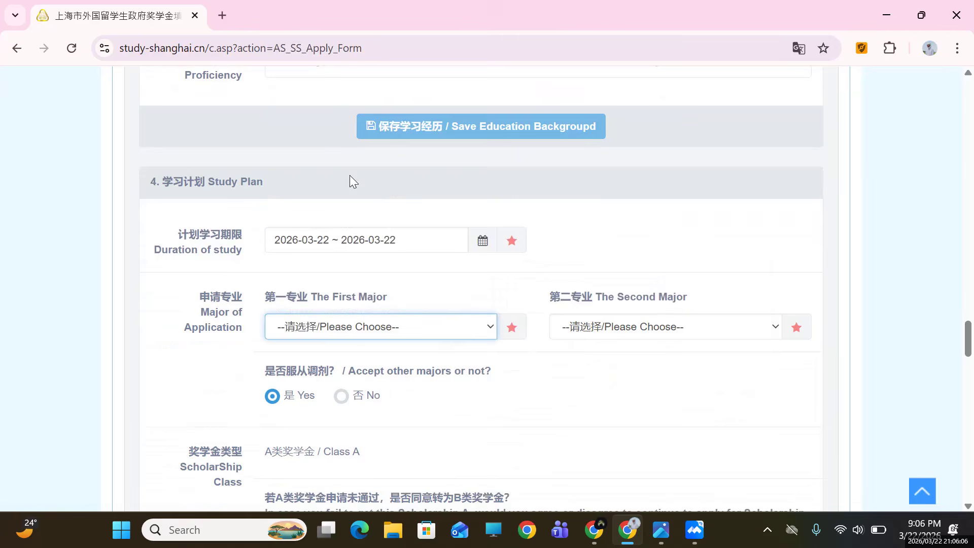
# Choose 国际商法/International business law as the second major.
pyautogui.click(728, 327)
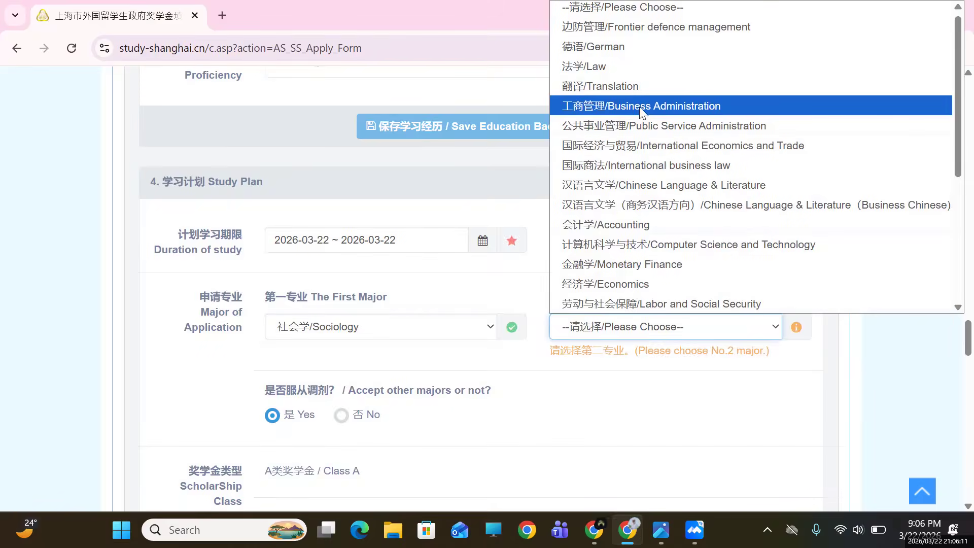
pyautogui.click(692, 166)
pyautogui.click(724, 400)
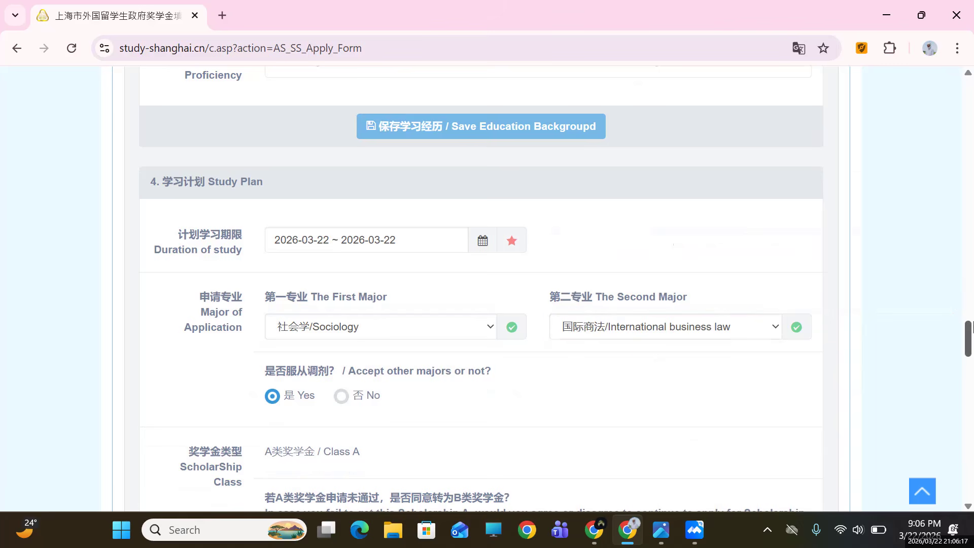
pyautogui.scroll(-3, 968, 339)
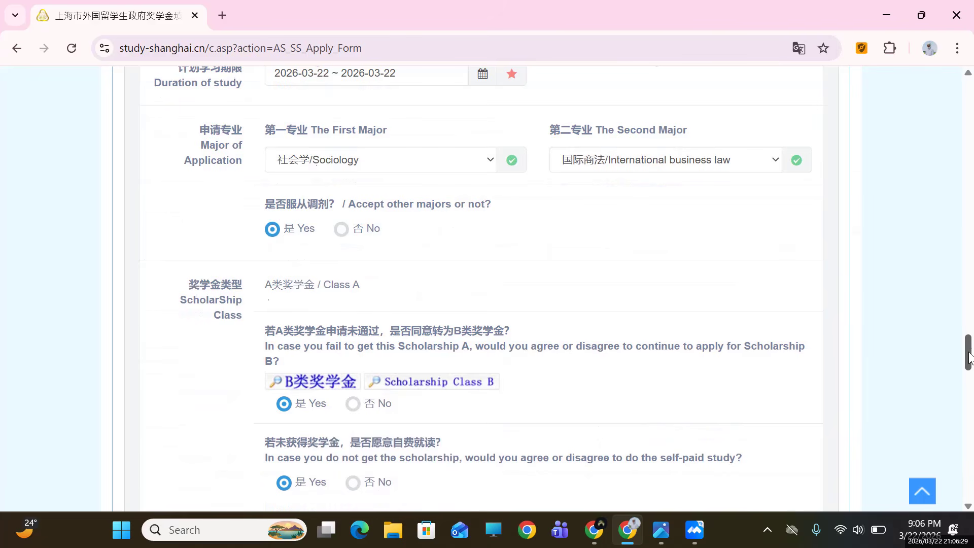
pyautogui.scroll(-2, 969, 355)
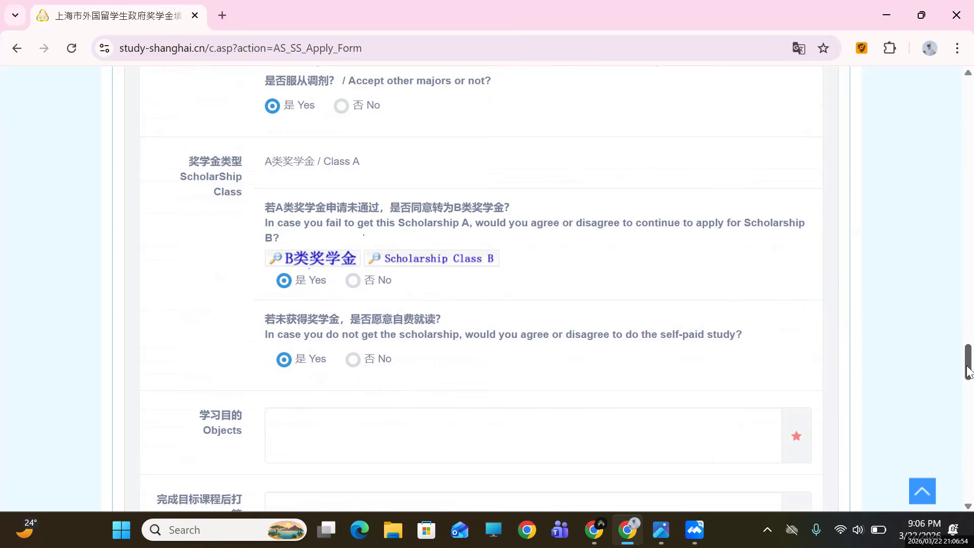
pyautogui.moveTo(967, 370); pyautogui.dragTo(967, 385)
pyautogui.click(330, 258)
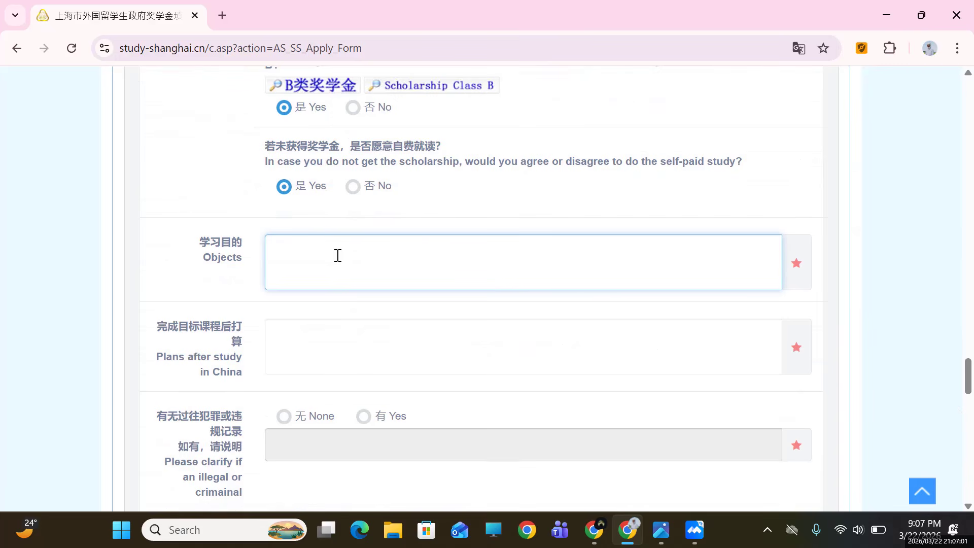
# Add 'hjhj' to the Objects field and enter 'hjhjhsj' in Plans after study in China.
pyautogui.write('hjhjhjhj')
pyautogui.click(482, 316)
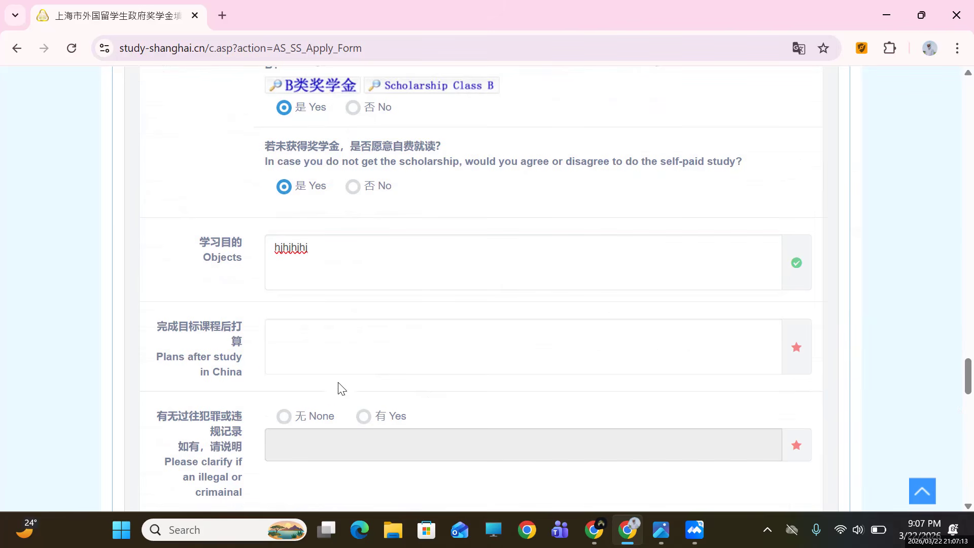
pyautogui.click(369, 339)
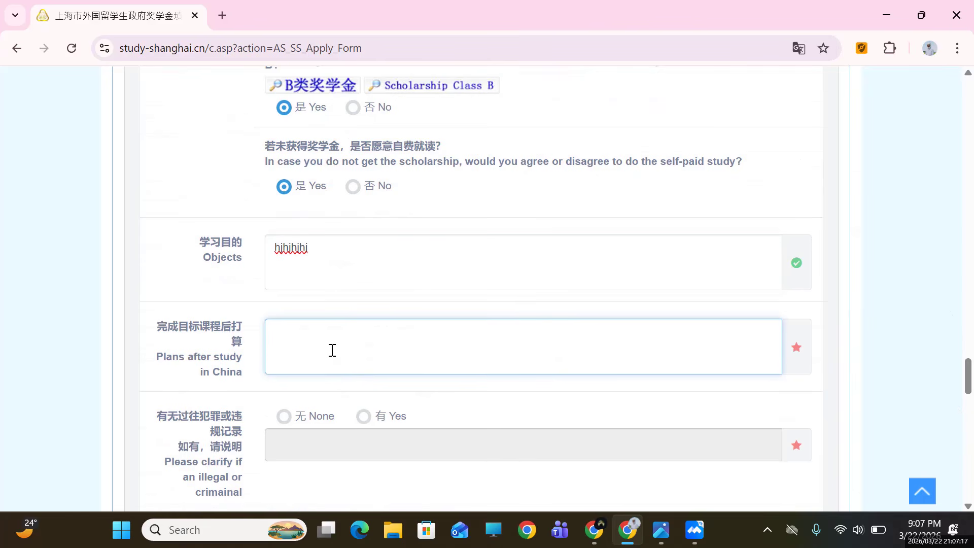
pyautogui.write('hjhjhsj')
pyautogui.click(627, 410)
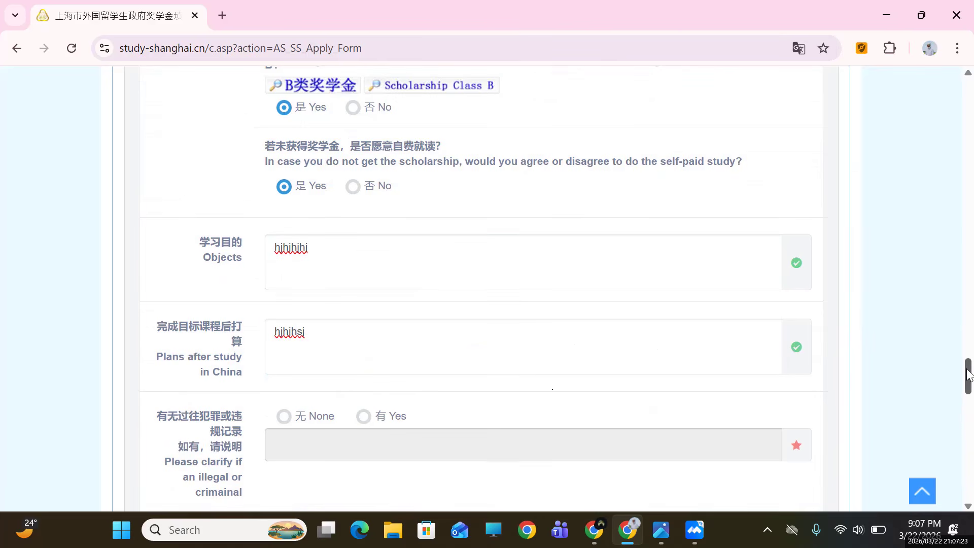
pyautogui.moveTo(969, 377); pyautogui.dragTo(969, 386)
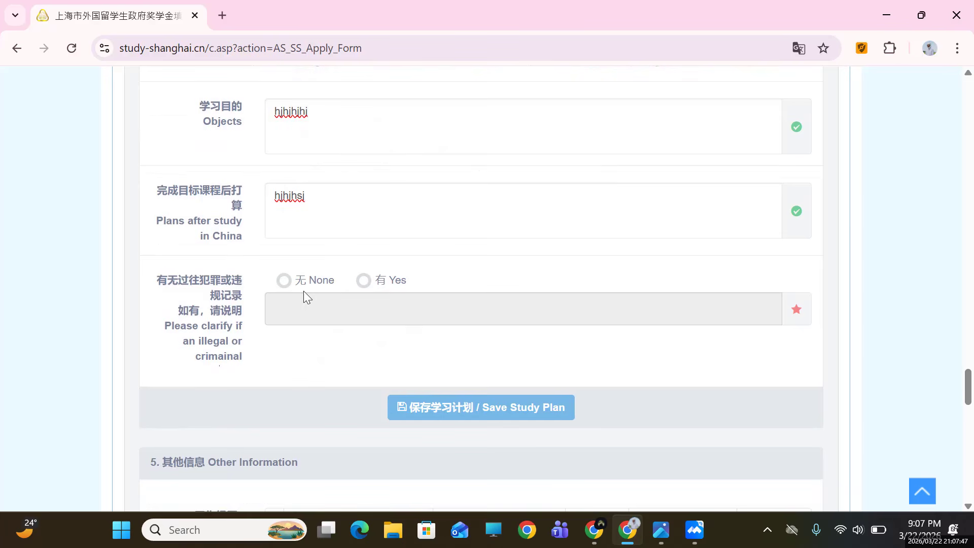
# Declare no criminal record, save the study plan, and close the 'undefined' system error.
pyautogui.click(284, 281)
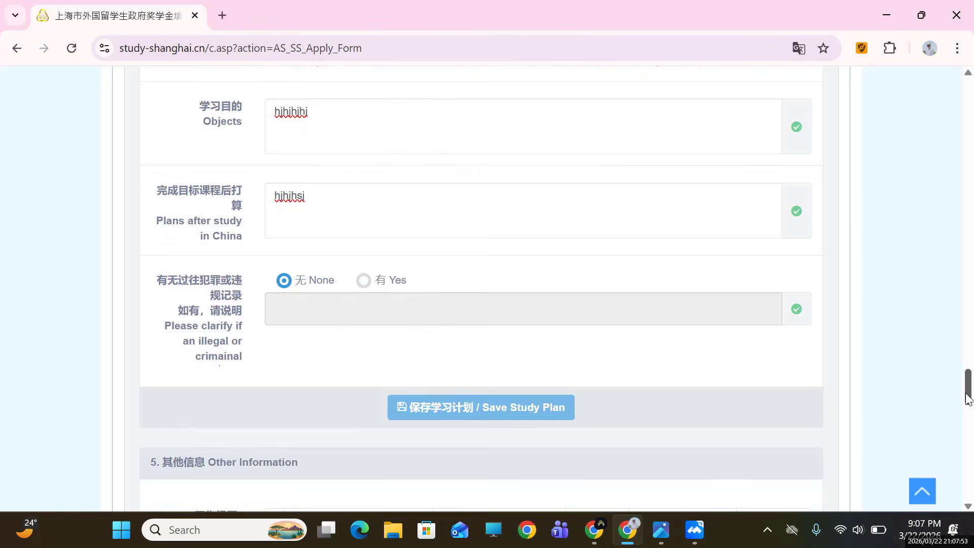
pyautogui.scroll(-3, 968, 398)
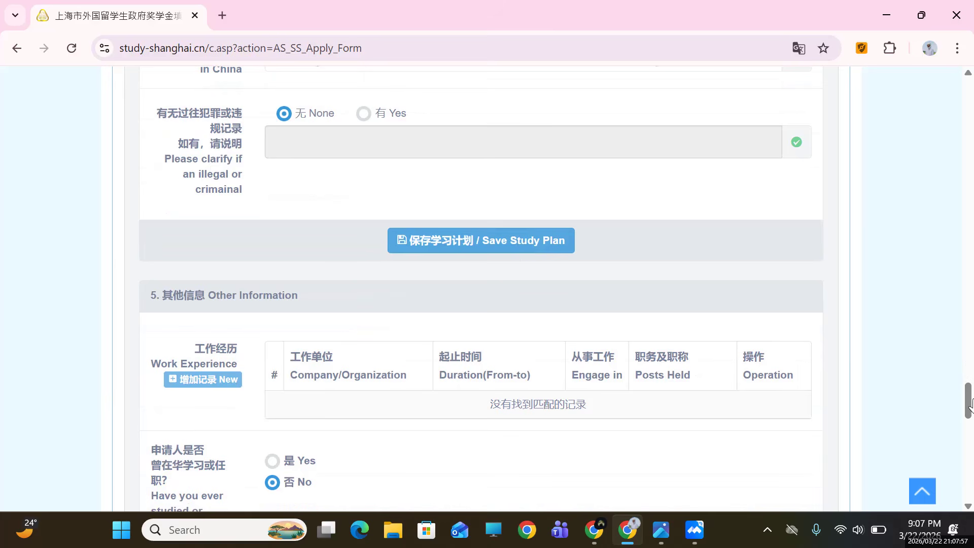
pyautogui.moveTo(967, 406); pyautogui.dragTo(968, 413)
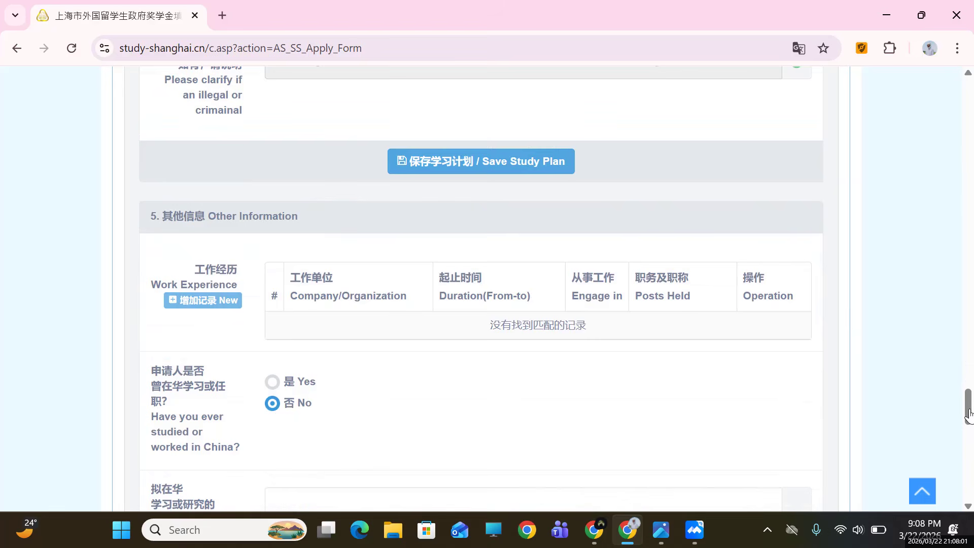
pyautogui.click(542, 169)
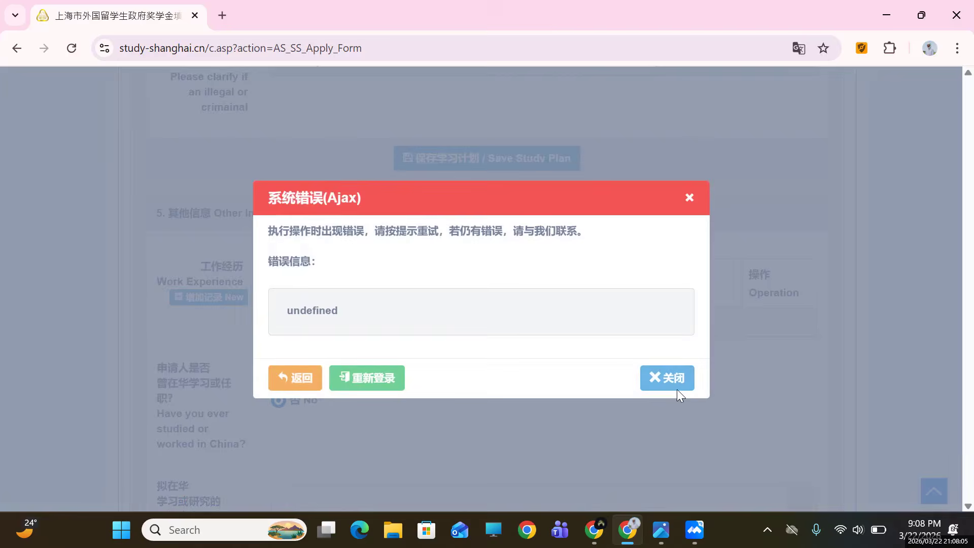
pyautogui.click(673, 391)
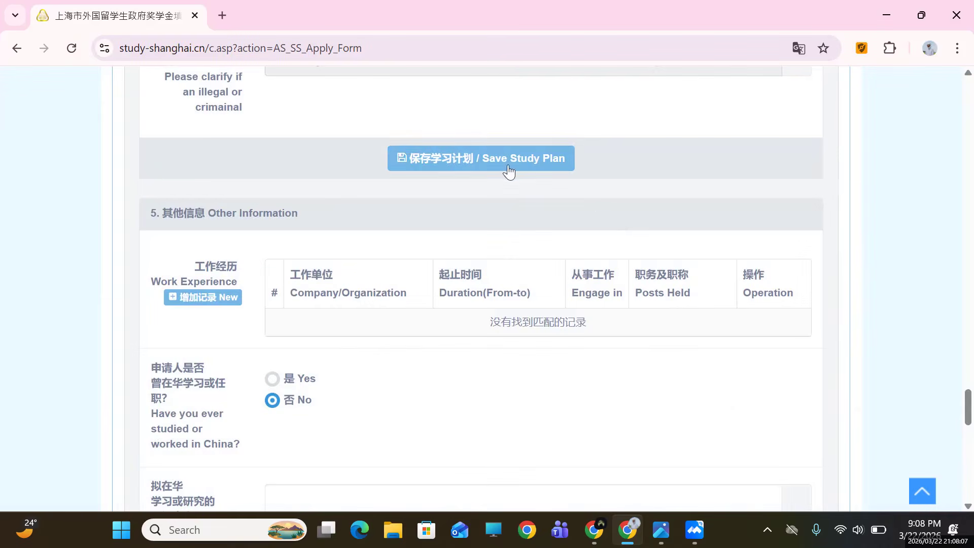
pyautogui.moveTo(968, 412)
pyautogui.mouseDown()
pyautogui.moveTo(962, 283)
pyautogui.moveTo(968, 487)
pyautogui.moveTo(967, 419)
pyautogui.mouseUp()
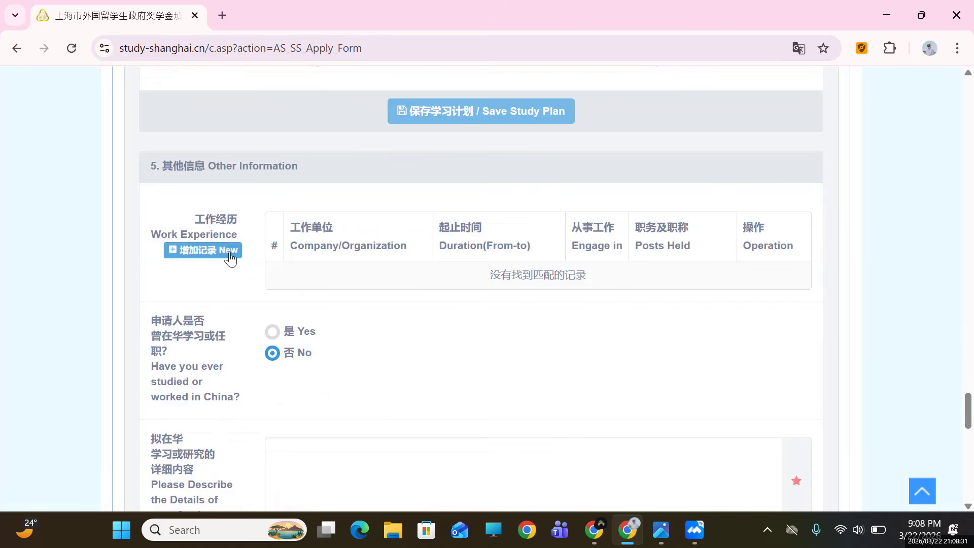
pyautogui.scroll(-3, 969, 406)
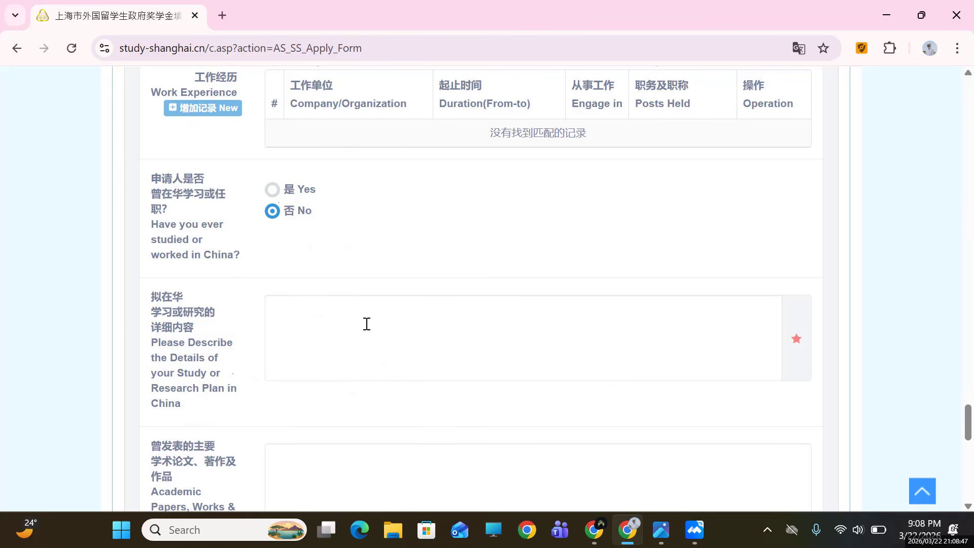
pyautogui.click(443, 327)
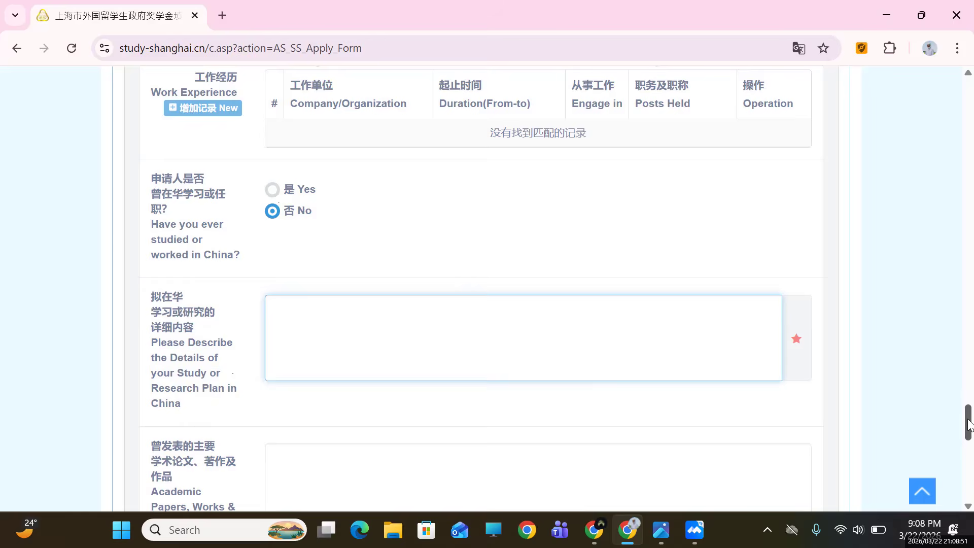
pyautogui.moveTo(969, 423); pyautogui.dragTo(969, 430)
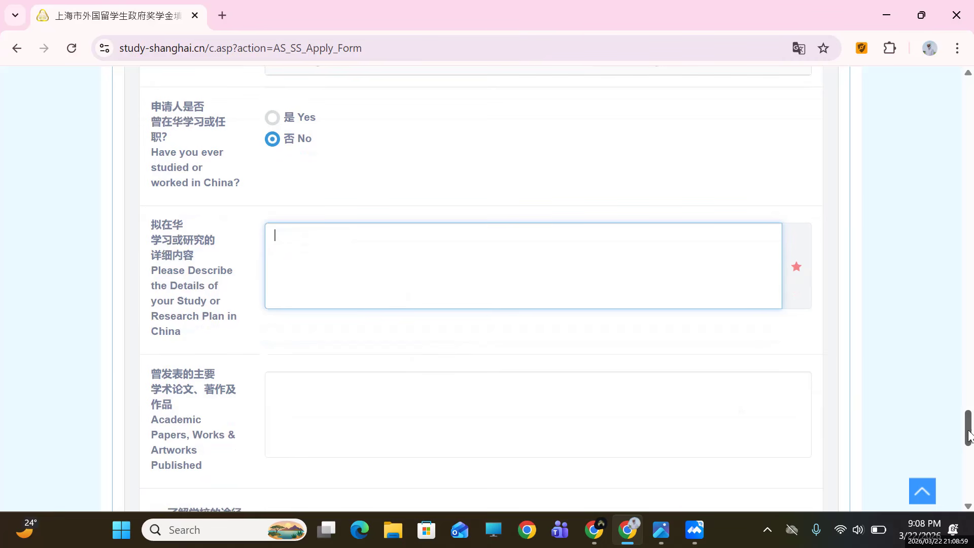
pyautogui.scroll(-2, 969, 434)
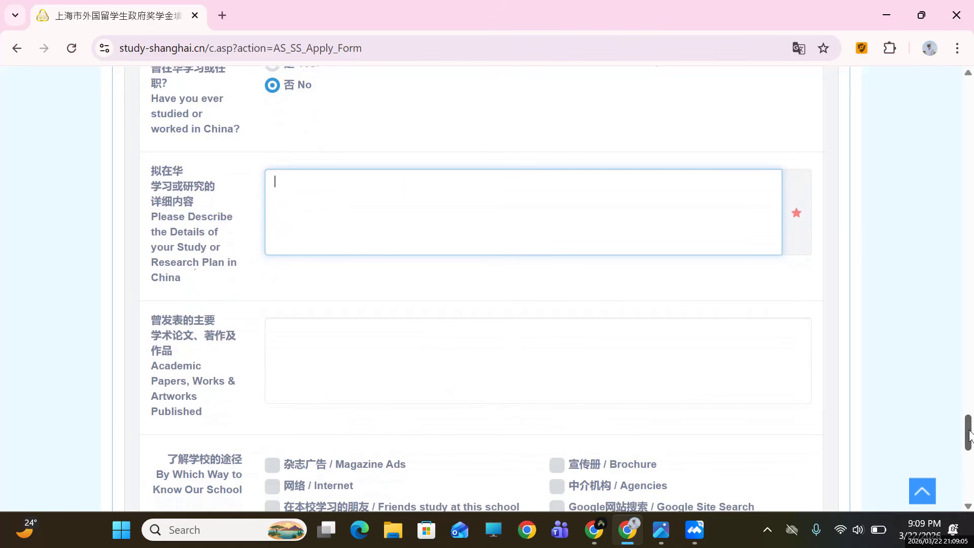
pyautogui.scroll(-4, 969, 433)
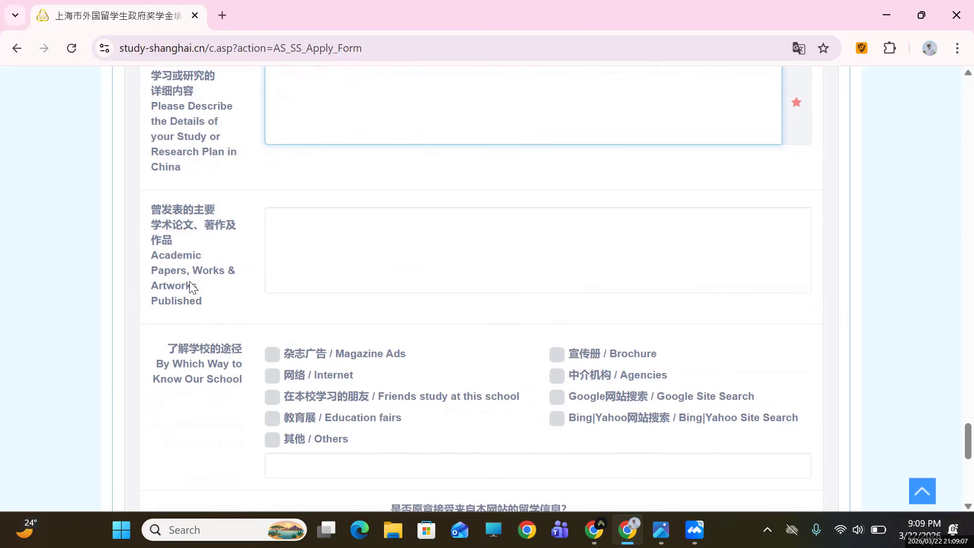
pyautogui.click(363, 233)
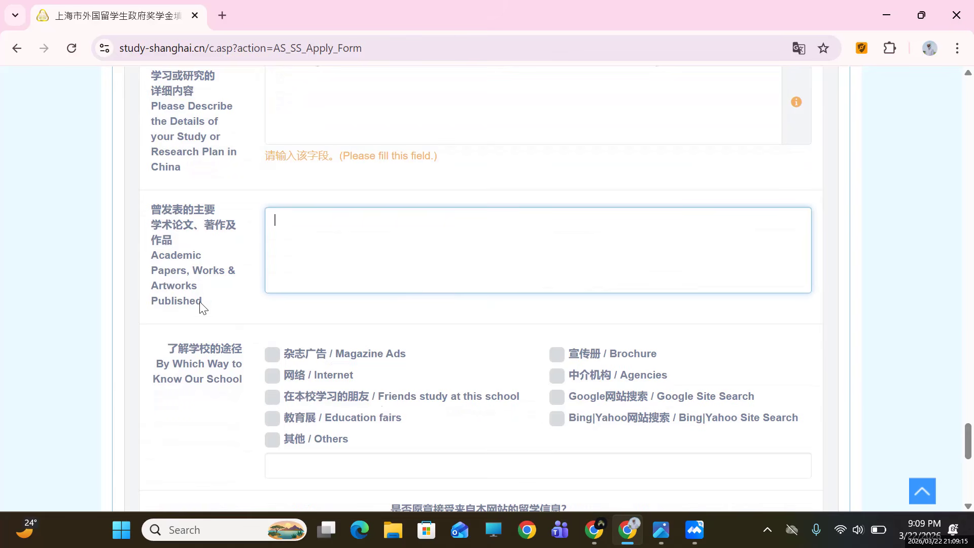
pyautogui.moveTo(968, 439); pyautogui.dragTo(969, 422)
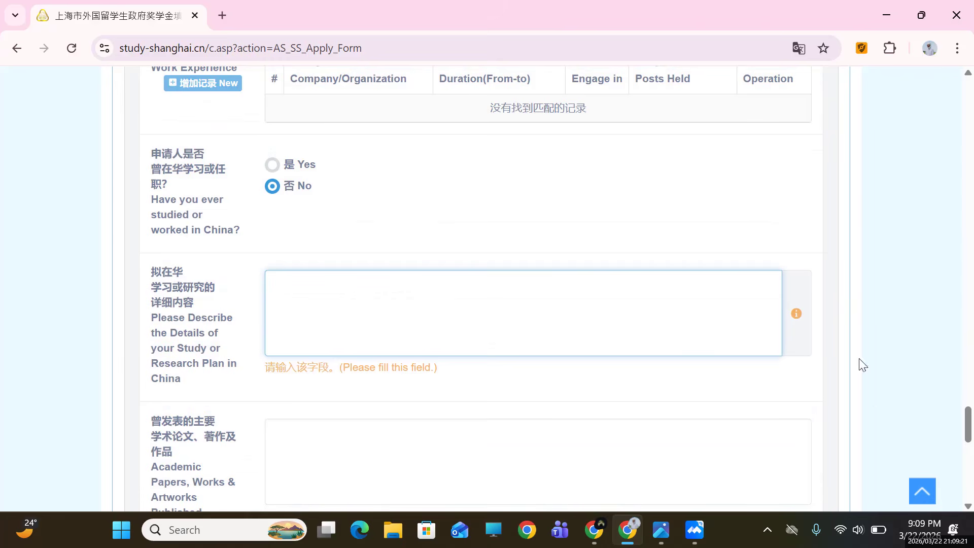
pyautogui.moveTo(966, 430); pyautogui.dragTo(966, 459)
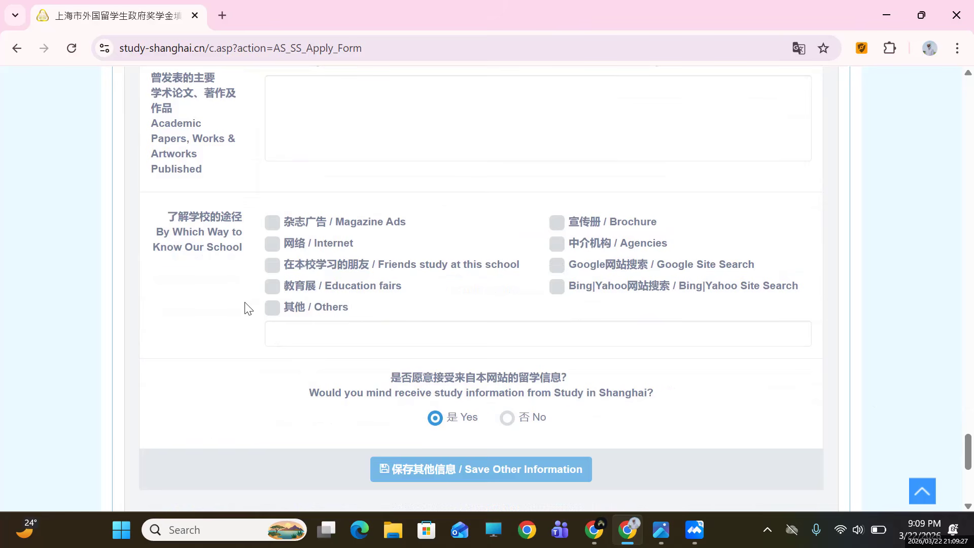
pyautogui.click(273, 245)
pyautogui.click(557, 223)
pyautogui.click(558, 265)
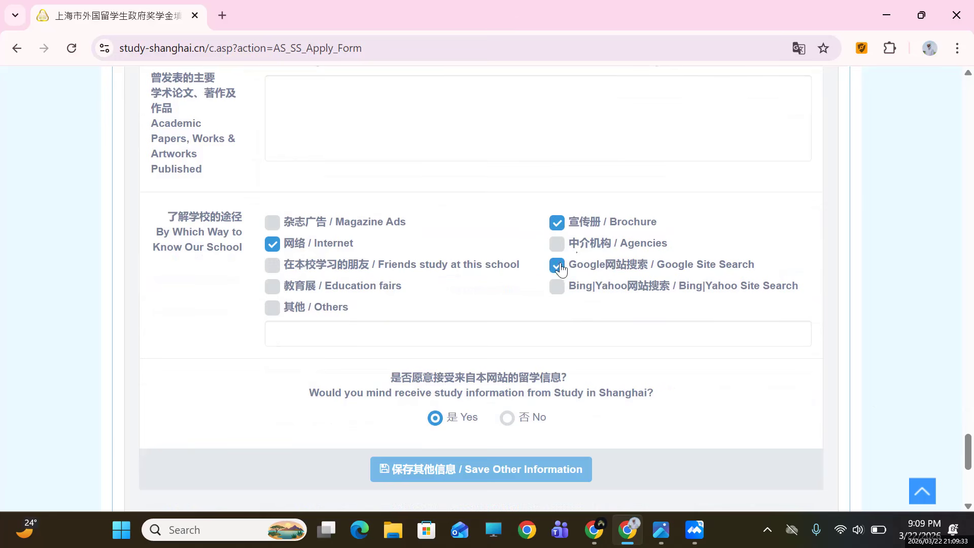
pyautogui.click(534, 474)
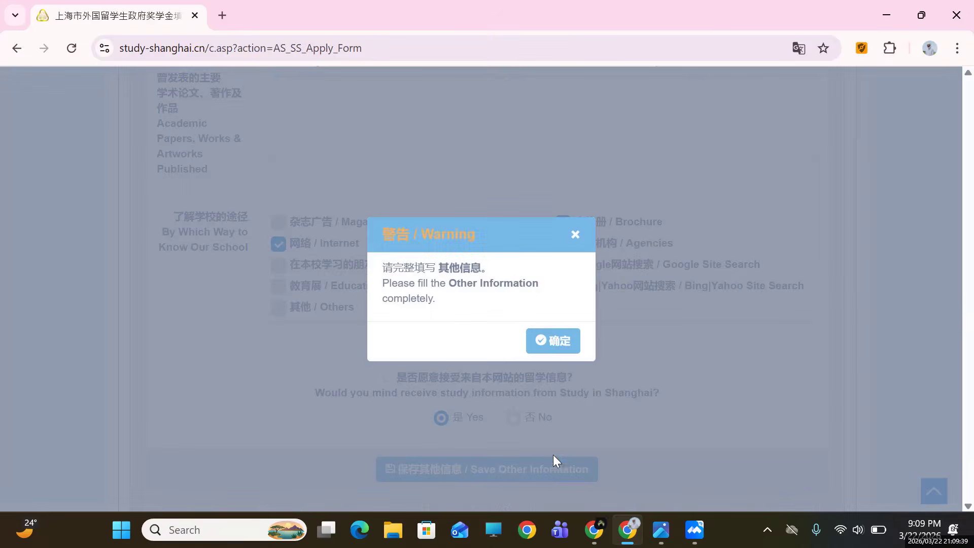
pyautogui.click(546, 342)
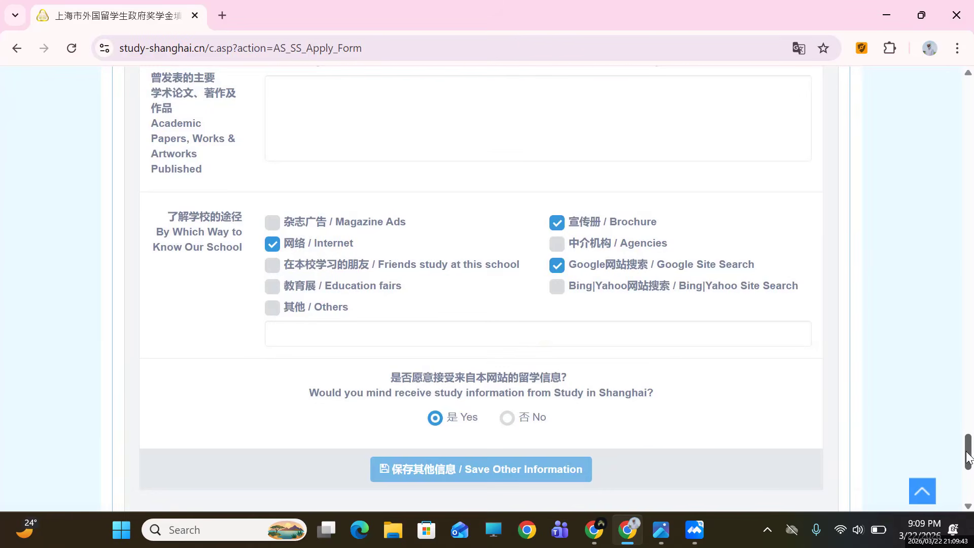
pyautogui.scroll(-3, 838, 363)
pyautogui.click(813, 355)
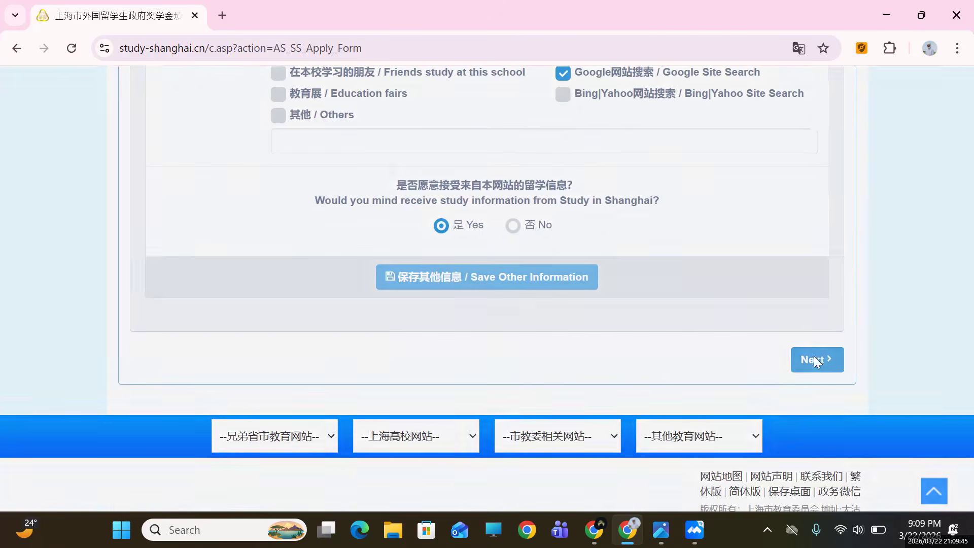
pyautogui.click(553, 355)
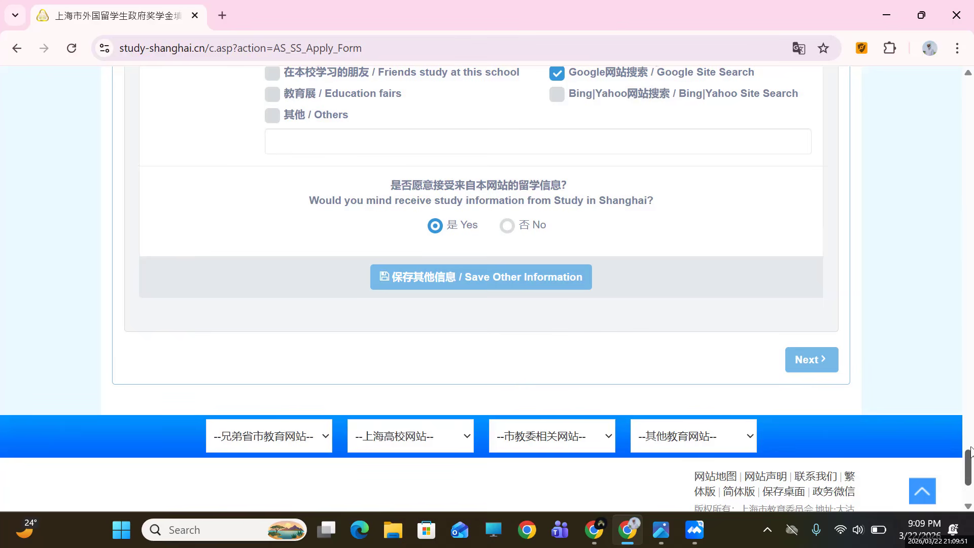
# Enter 'ghghgjhgjg' as the study plan and 'ghgjh' as the academic papers.
pyautogui.moveTo(968, 477); pyautogui.dragTo(971, 436)
pyautogui.click(356, 245)
pyautogui.write('ghghgjhgjgj')
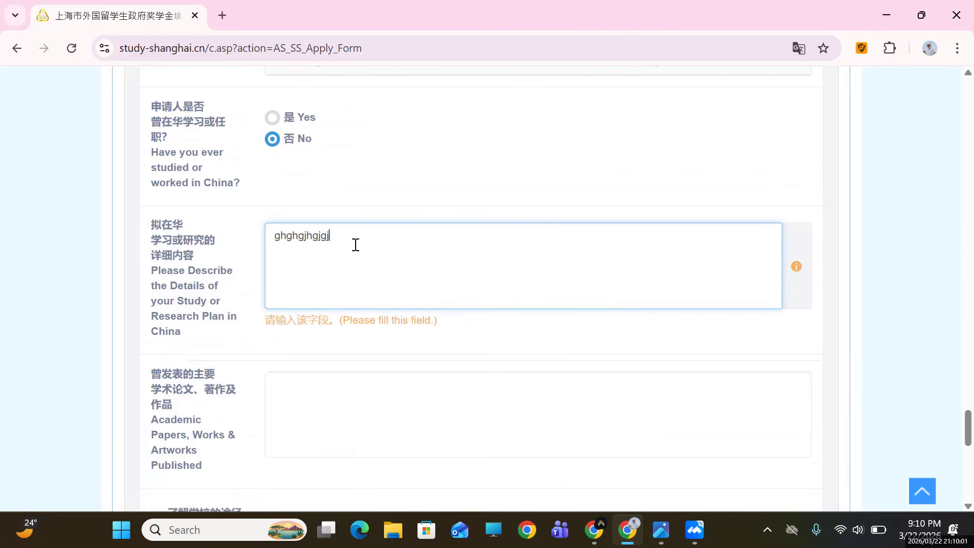
pyautogui.click(818, 336)
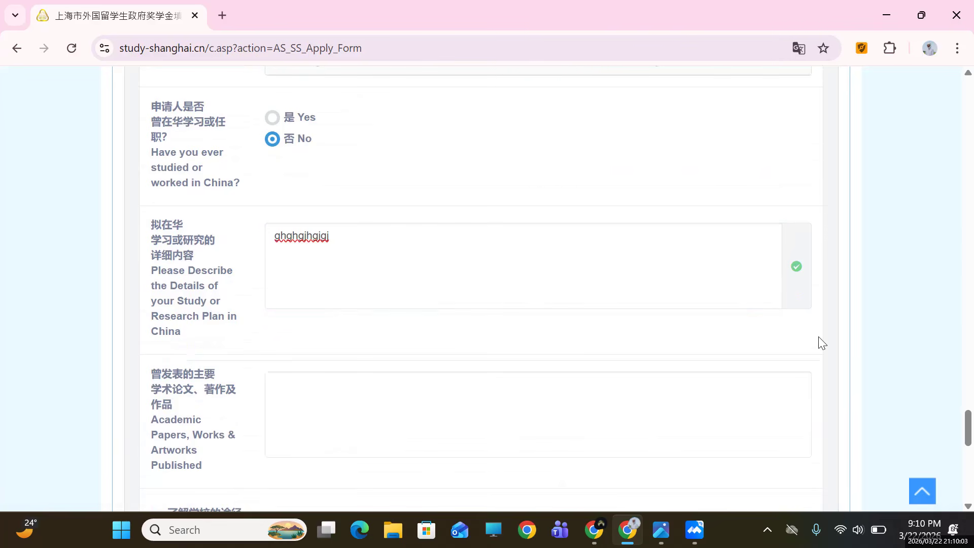
pyautogui.moveTo(968, 429)
pyautogui.mouseDown()
pyautogui.moveTo(968, 453)
pyautogui.moveTo(968, 443)
pyautogui.mouseUp()
pyautogui.click(339, 262)
pyautogui.write('ghgjh')
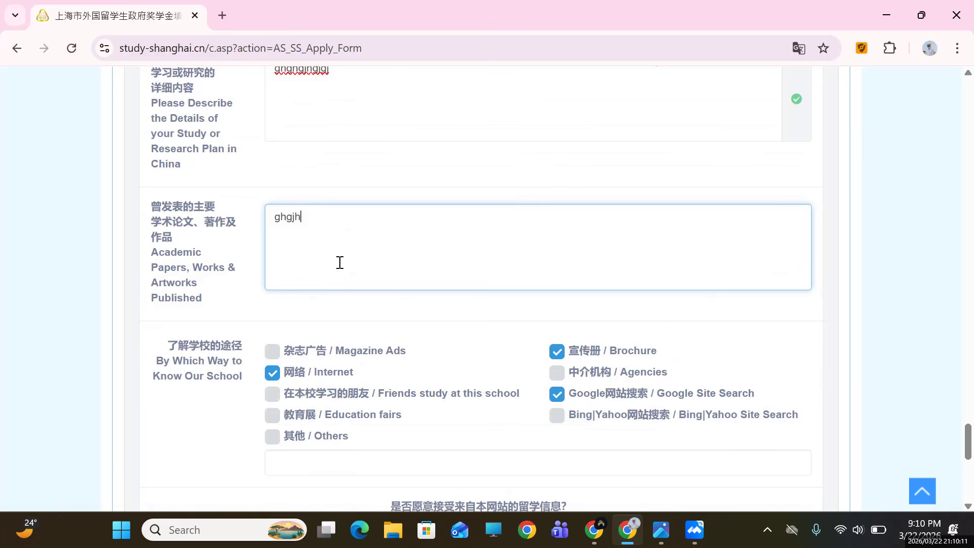
pyautogui.moveTo(968, 439); pyautogui.dragTo(968, 463)
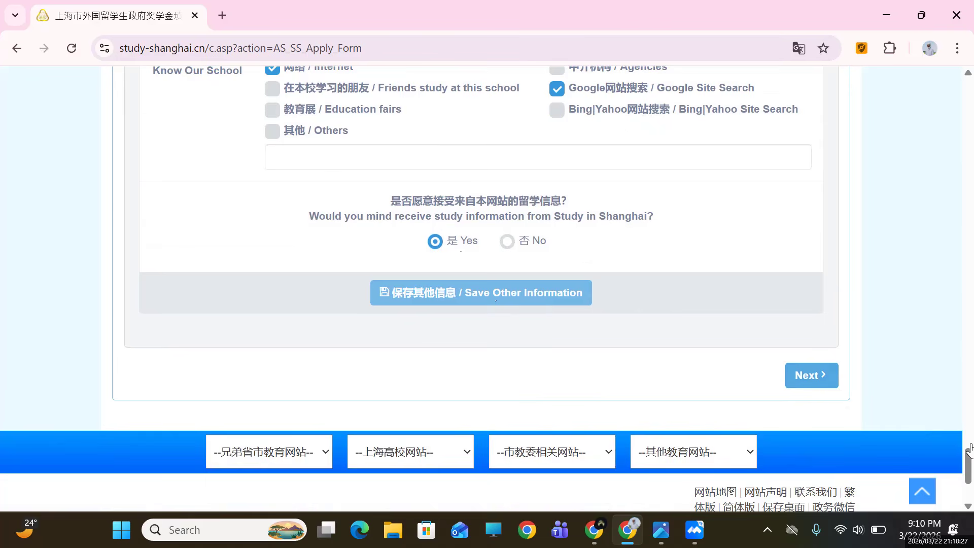
pyautogui.moveTo(968, 456); pyautogui.dragTo(971, 246)
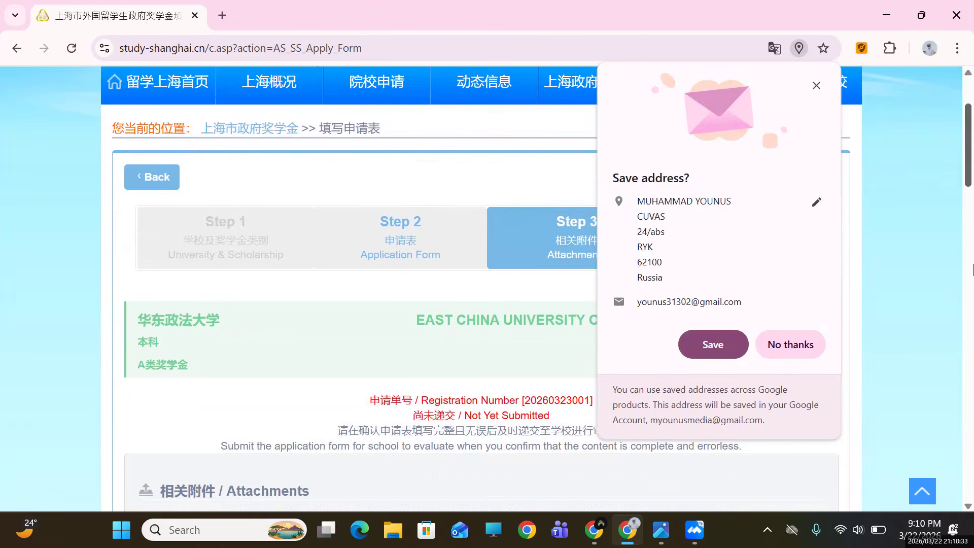
# Decline Chrome's Save address offer and scroll down to the Identification photos section.
pyautogui.click(787, 345)
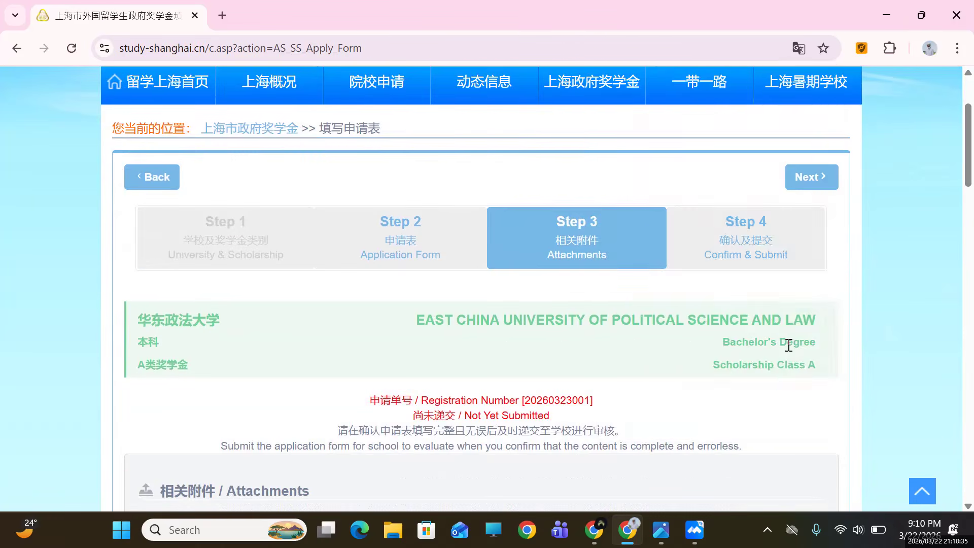
pyautogui.moveTo(967, 170); pyautogui.dragTo(965, 238)
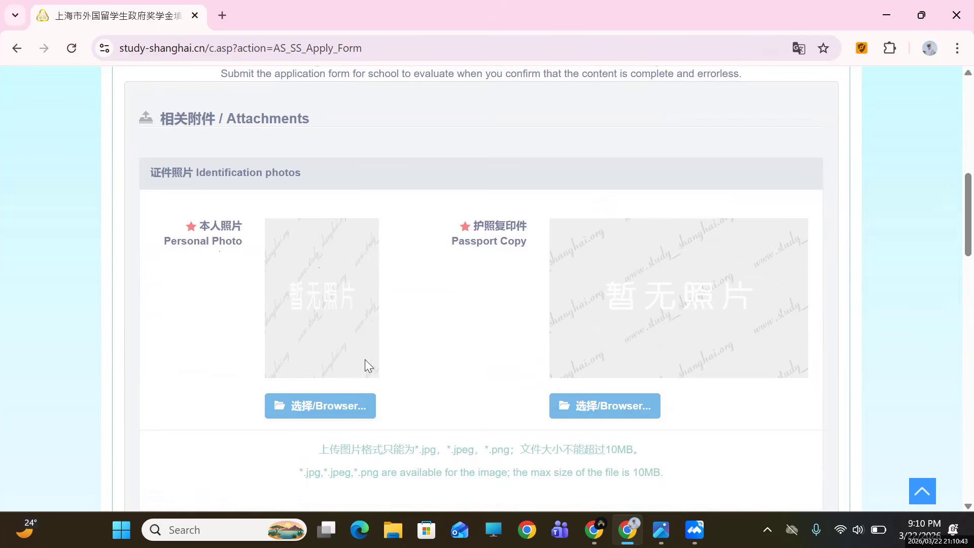
pyautogui.moveTo(968, 242); pyautogui.dragTo(969, 254)
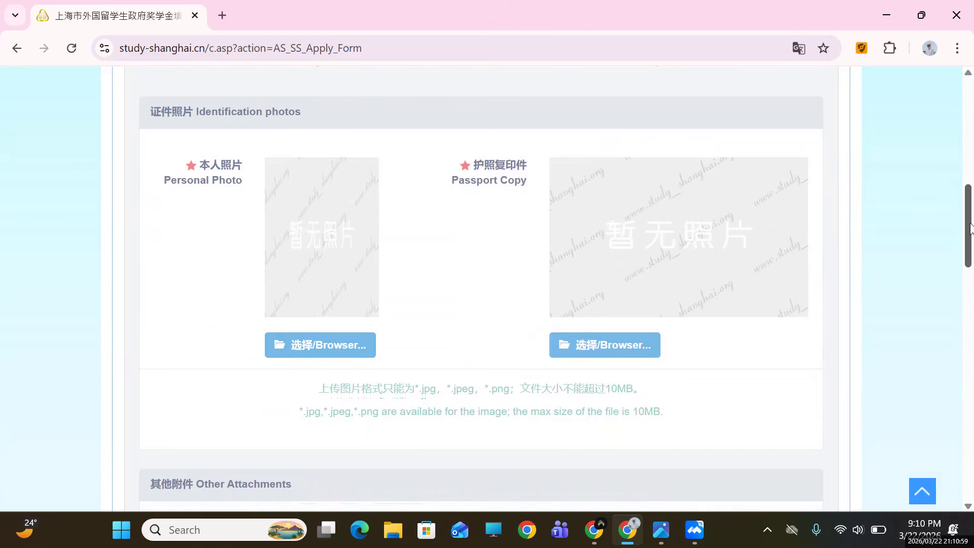
pyautogui.moveTo(969, 229); pyautogui.dragTo(969, 238)
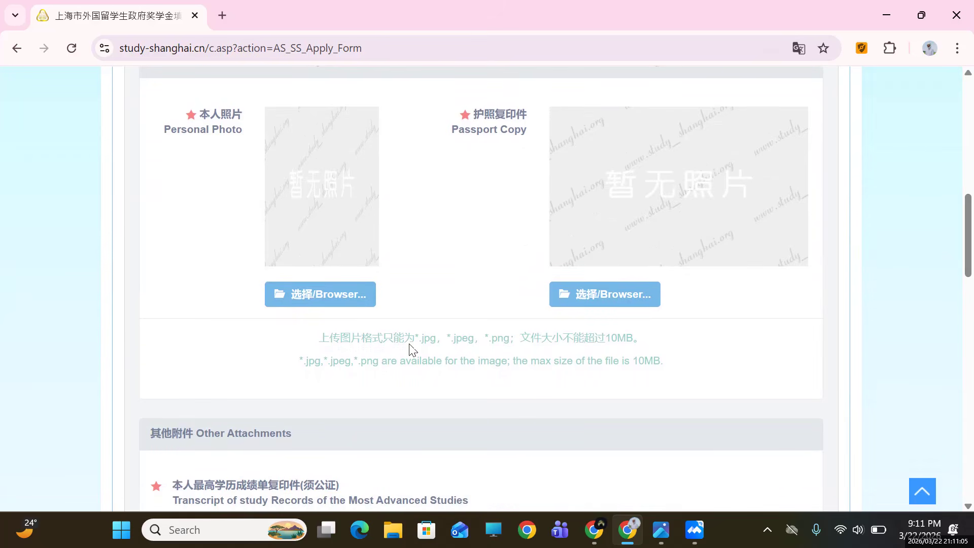
# Upload the personal photo file from the Desktop and confirm the upload success message.
pyautogui.click(341, 298)
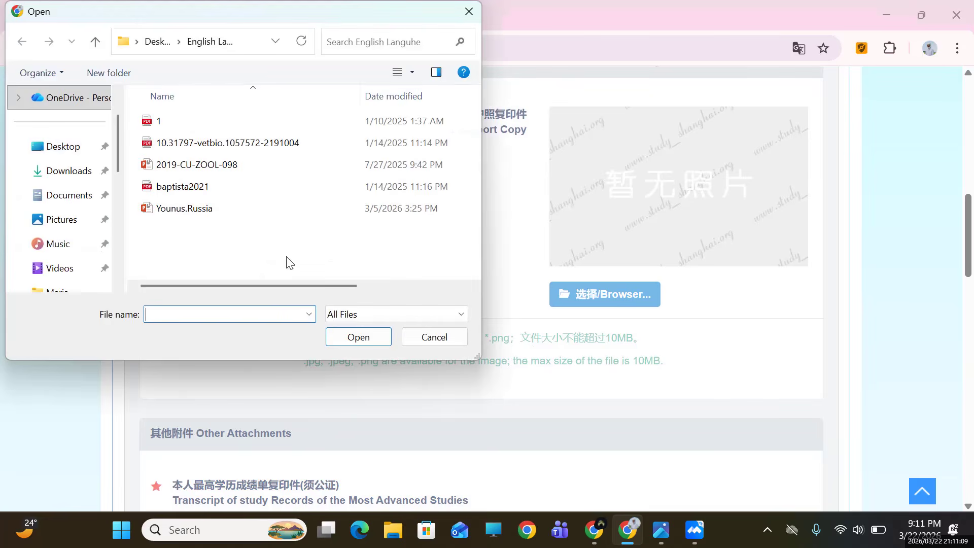
pyautogui.click(66, 153)
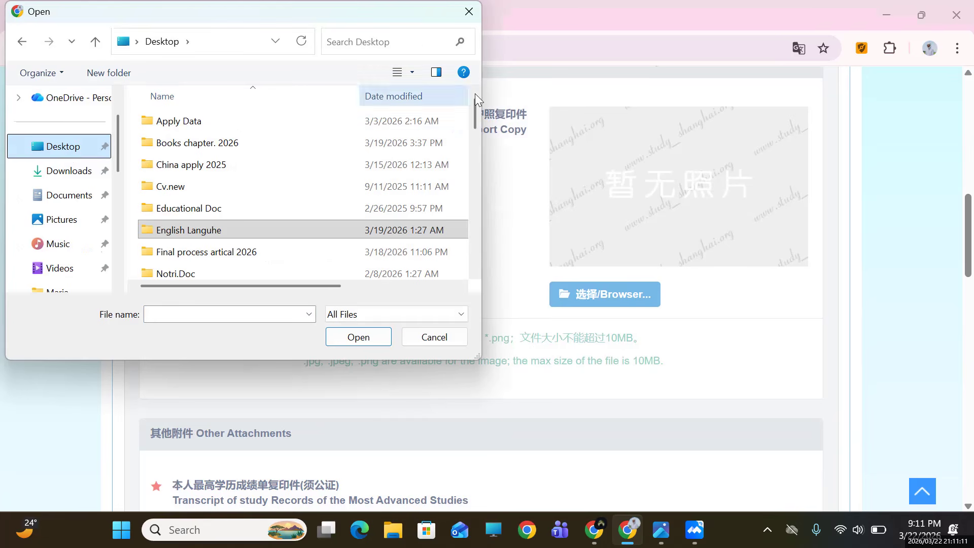
pyautogui.moveTo(476, 108); pyautogui.dragTo(467, 272)
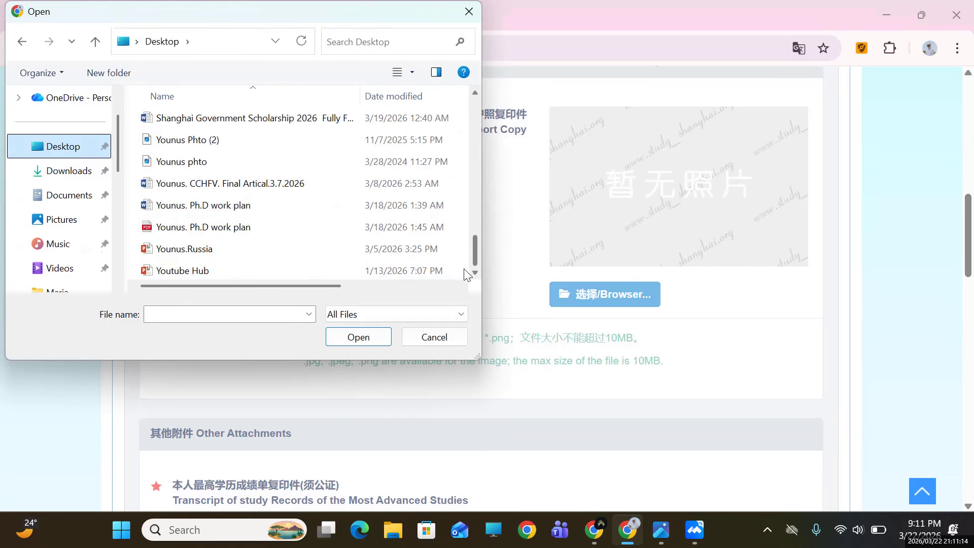
pyautogui.click(203, 144)
pyautogui.click(358, 337)
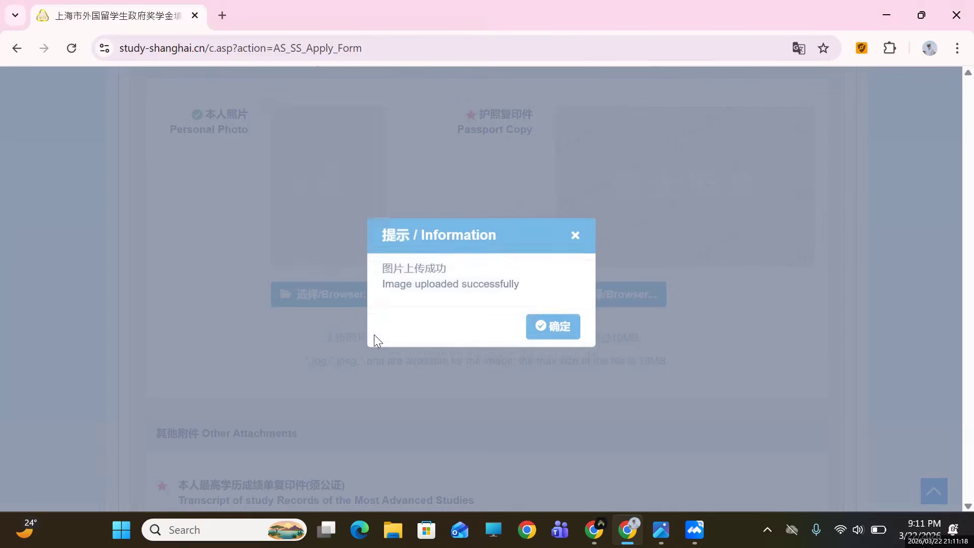
pyautogui.click(558, 338)
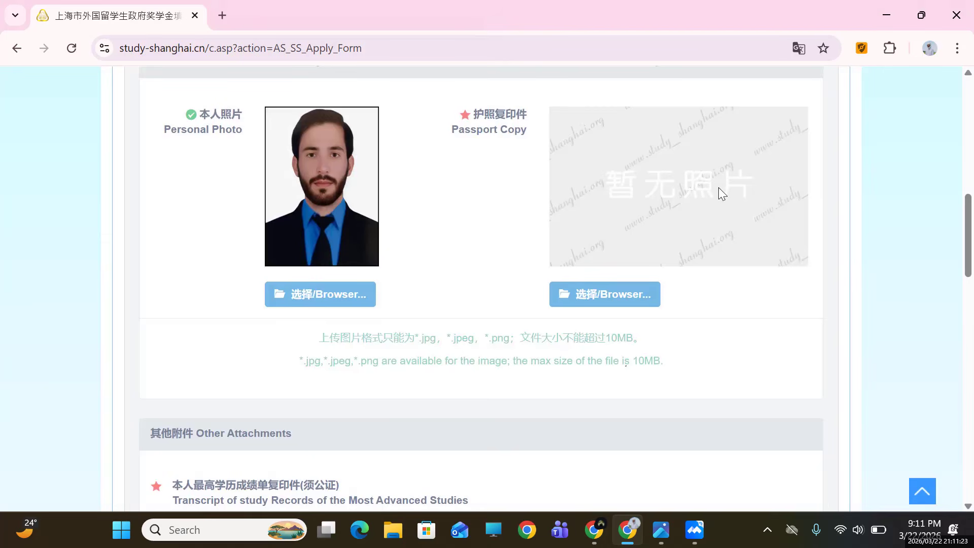
pyautogui.moveTo(969, 249); pyautogui.dragTo(960, 305)
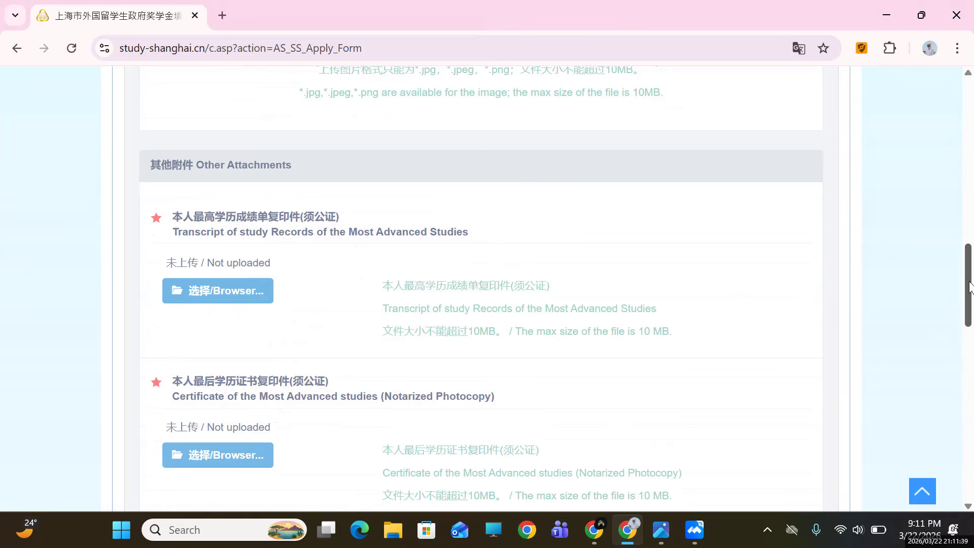
# Review the not-uploaded Other Attachments, return to the top of Step 3, and stop screen sharing.
pyautogui.moveTo(969, 289); pyautogui.dragTo(969, 304)
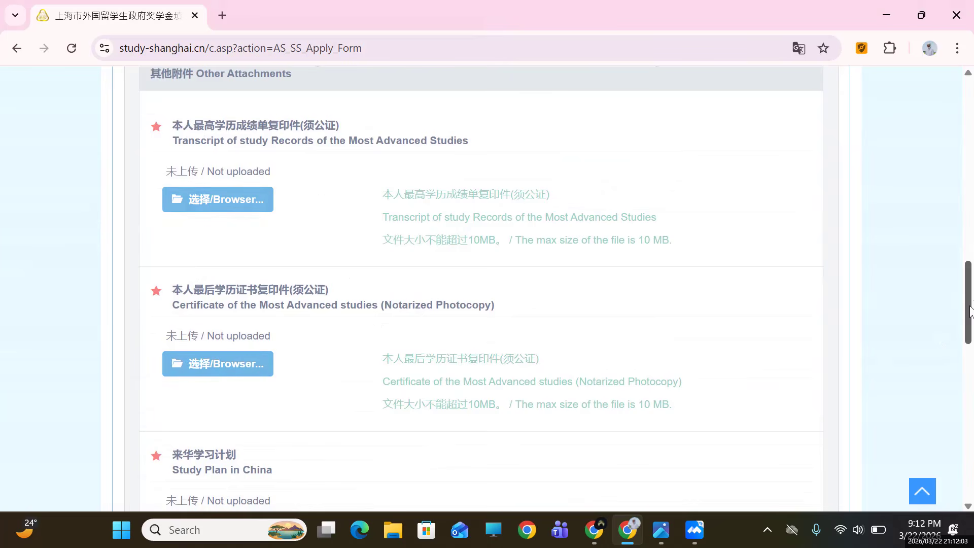
pyautogui.scroll(-4, 968, 312)
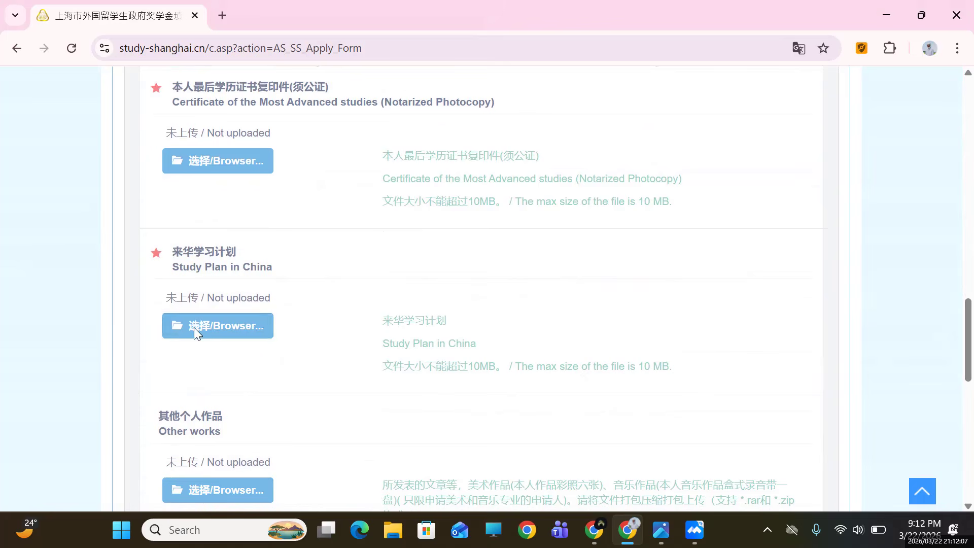
pyautogui.moveTo(969, 330); pyautogui.dragTo(966, 368)
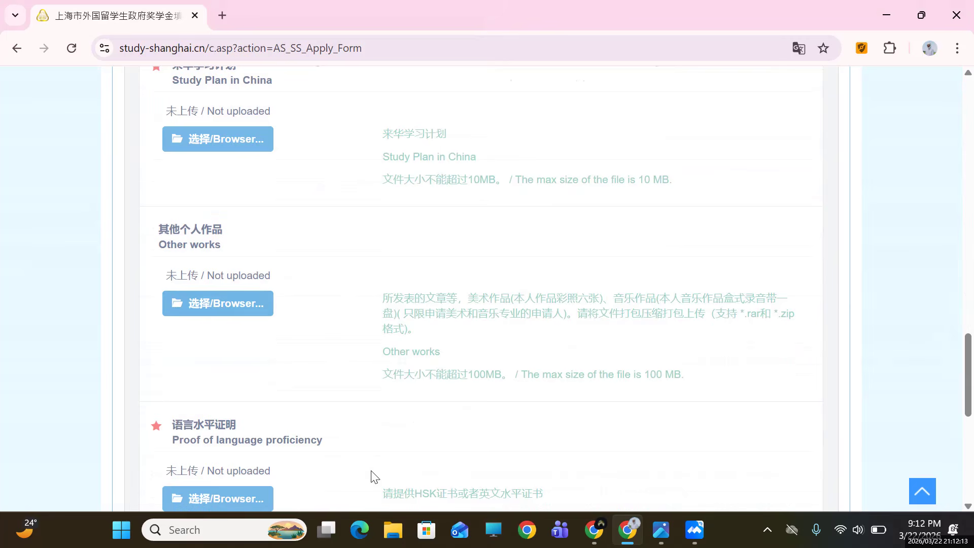
pyautogui.moveTo(969, 404); pyautogui.dragTo(969, 435)
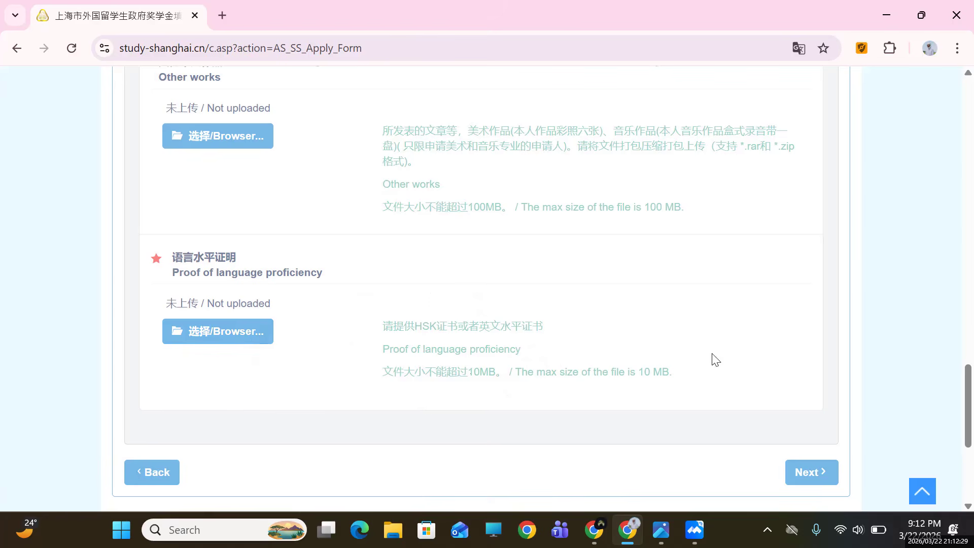
pyautogui.moveTo(968, 383); pyautogui.dragTo(972, 62)
pyautogui.moveTo(972, 109); pyautogui.dragTo(972, 137)
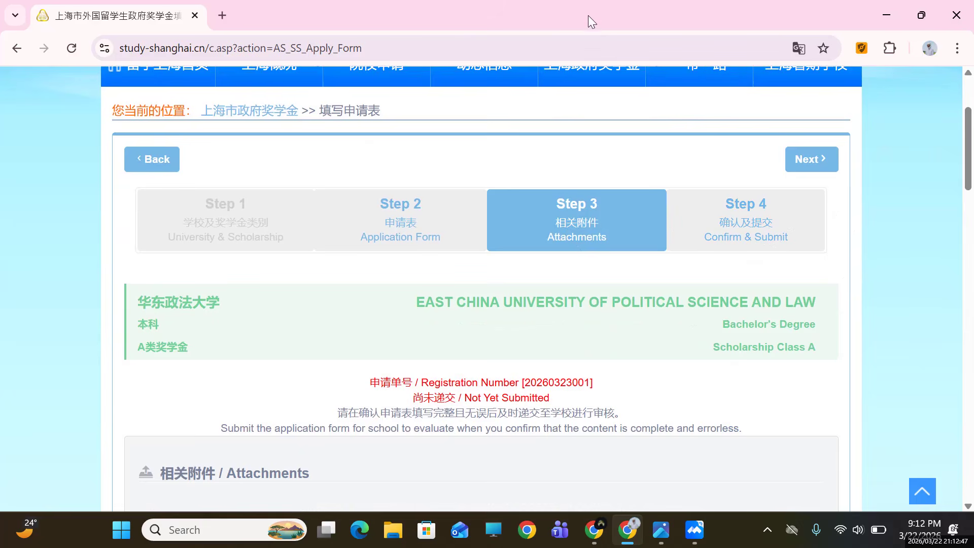
pyautogui.click(576, 10)
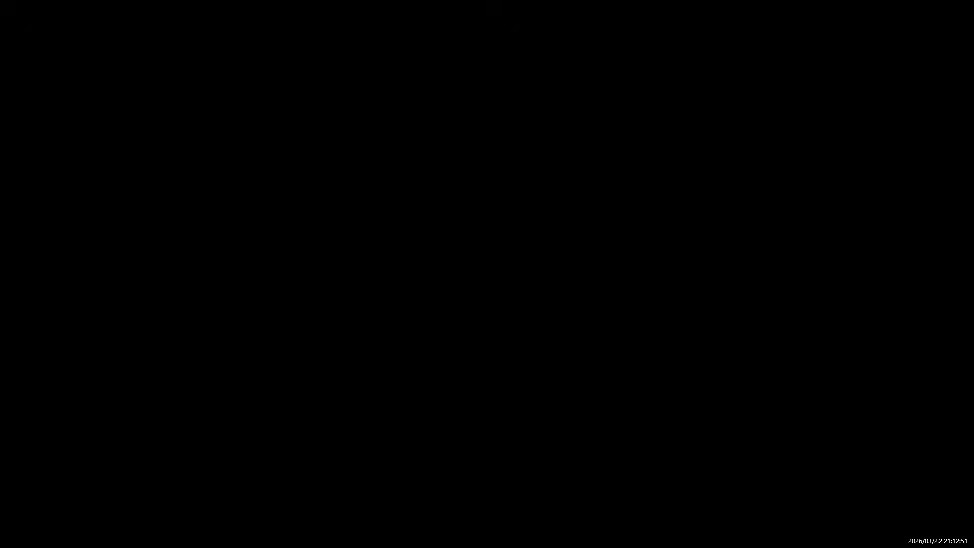